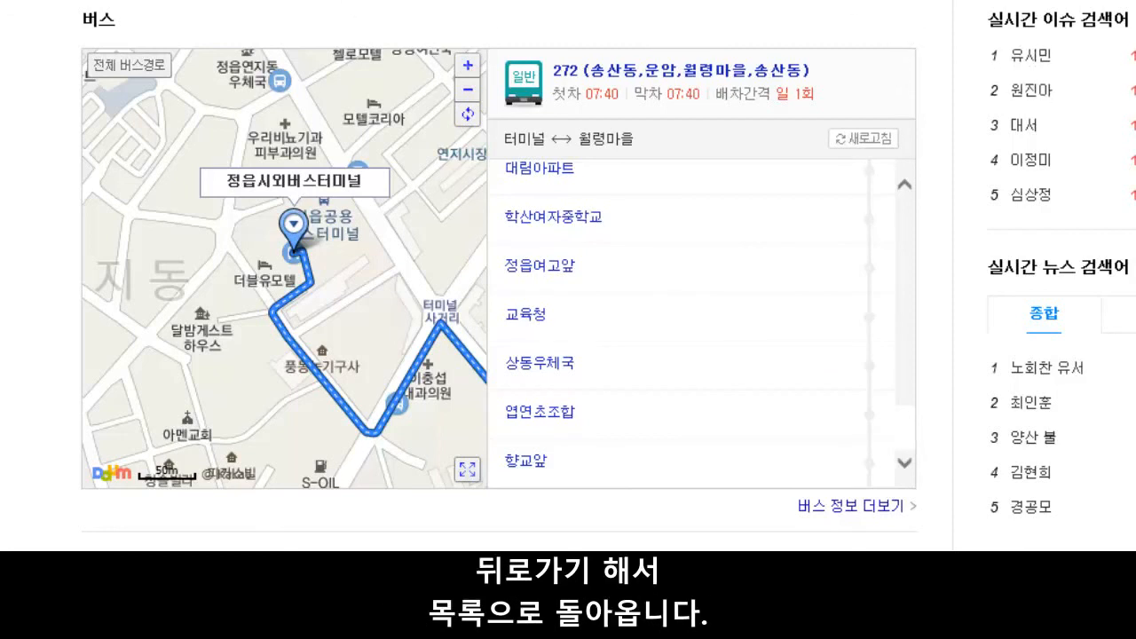
# Step: Return to the bus results list and open the details of route 267 (과학대,서월,과학대,정읍고)
pyautogui.hotkey('alt', 'Left')
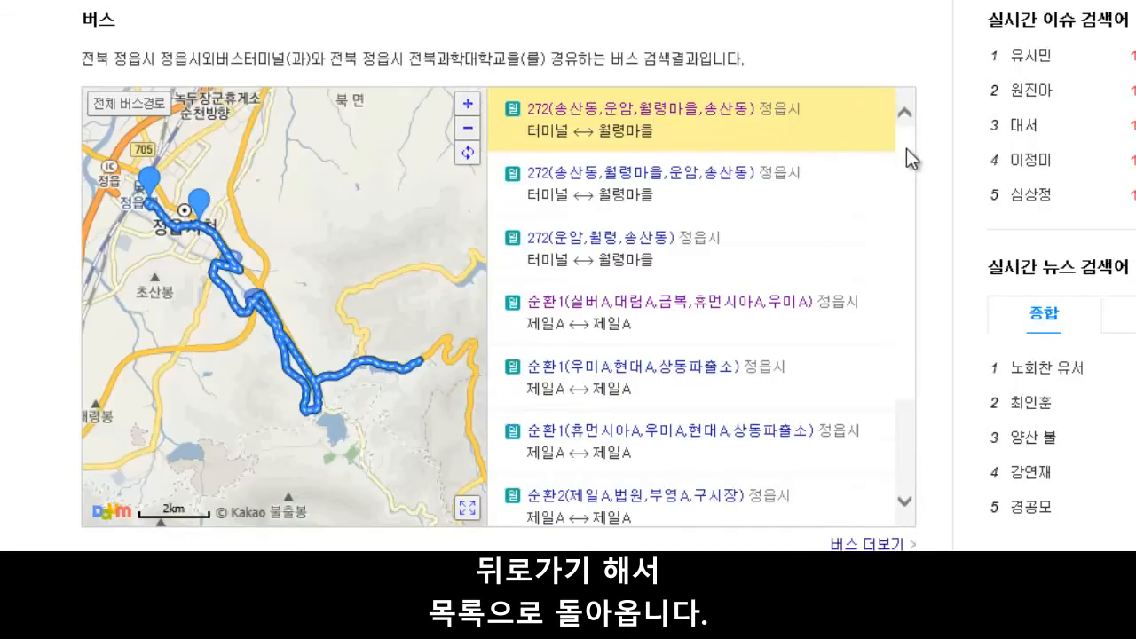
pyautogui.scroll(-3, 906, 185)
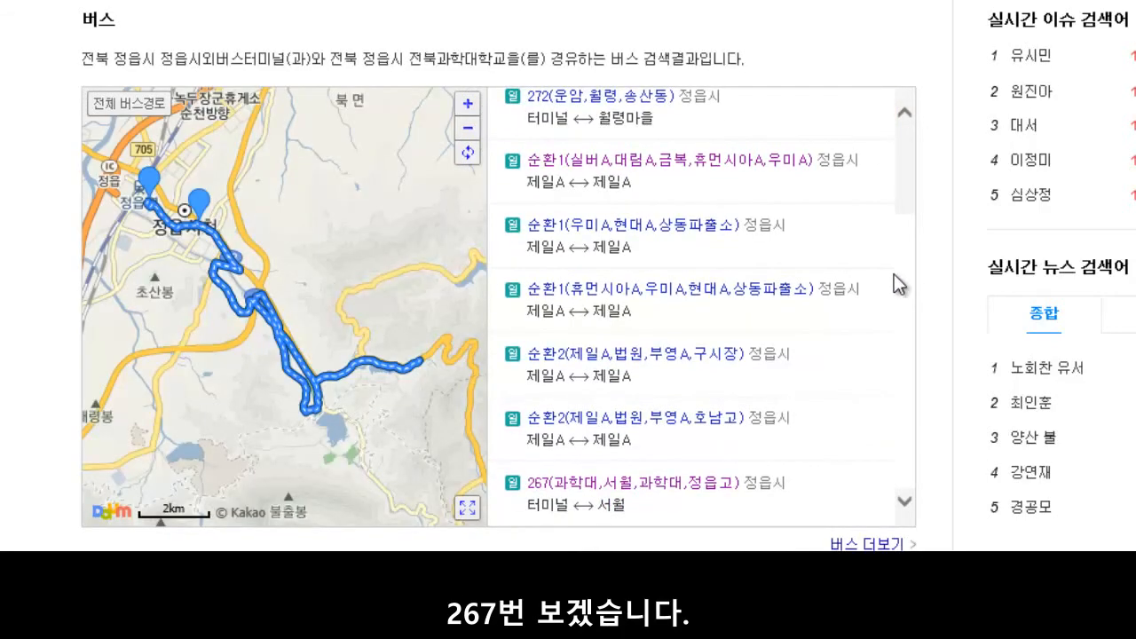
pyautogui.moveTo(508, 461); pyautogui.dragTo(586, 513)
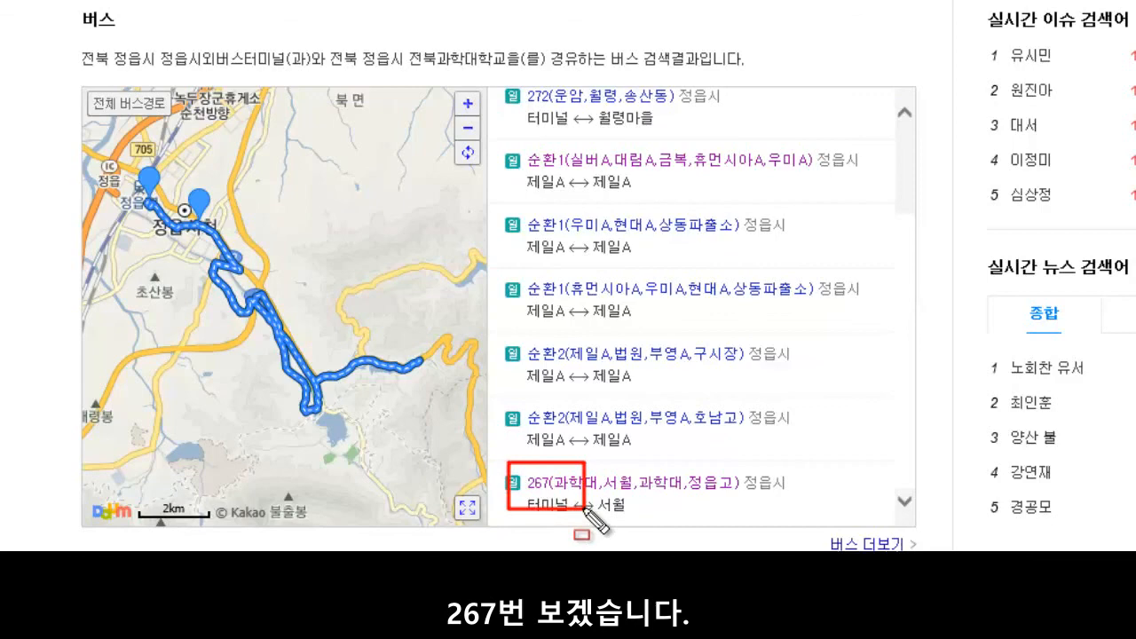
pyautogui.click(583, 479)
pyautogui.click(583, 471)
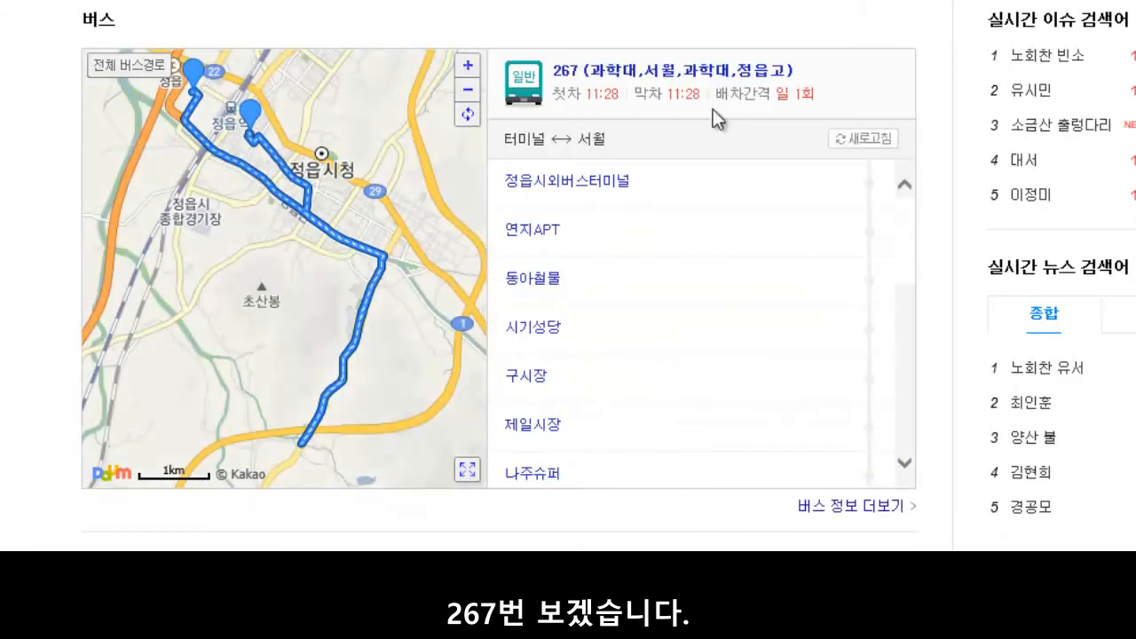
# Step: Check the service interval of route 267 and show its 정읍시외버스터미널 stop on the map
pyautogui.moveTo(713, 109); pyautogui.dragTo(812, 110)
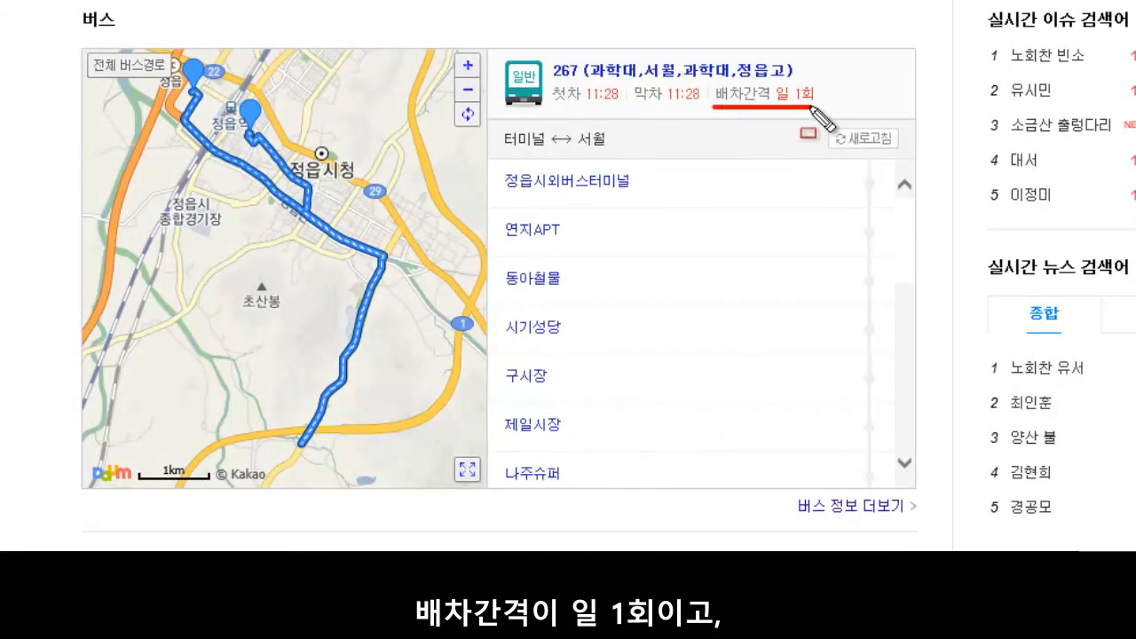
pyautogui.click(568, 186)
pyautogui.moveTo(495, 161); pyautogui.dragTo(652, 206)
pyautogui.press('Escape')
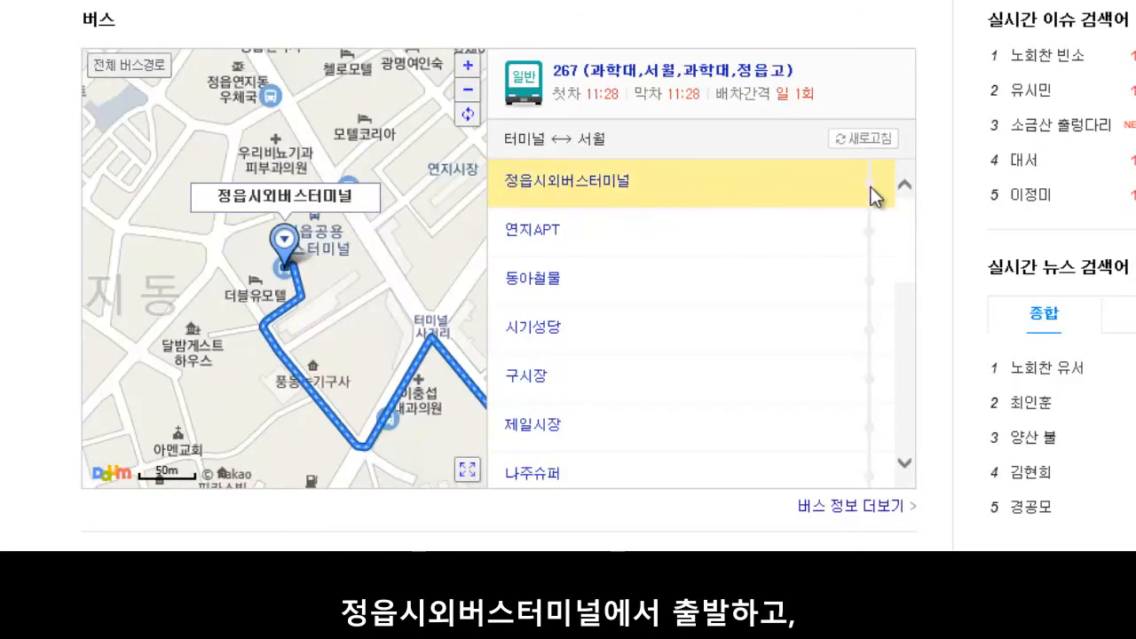
# Step: Find the 전북과학대학교 stop in the stop list of route 267 and show it on the map
pyautogui.moveTo(903, 227); pyautogui.dragTo(910, 326)
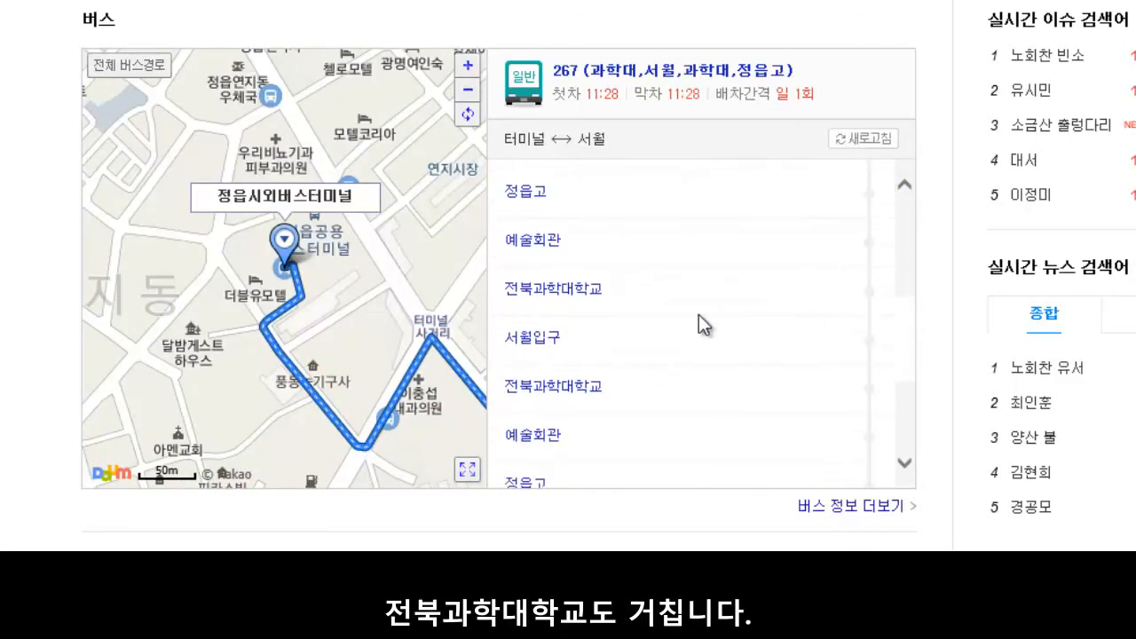
pyautogui.hotkey('ctrl', 'alt', 'd')
pyautogui.moveTo(497, 272)
pyautogui.mouseDown()
pyautogui.moveTo(505, 300)
pyautogui.moveTo(623, 312)
pyautogui.mouseUp()
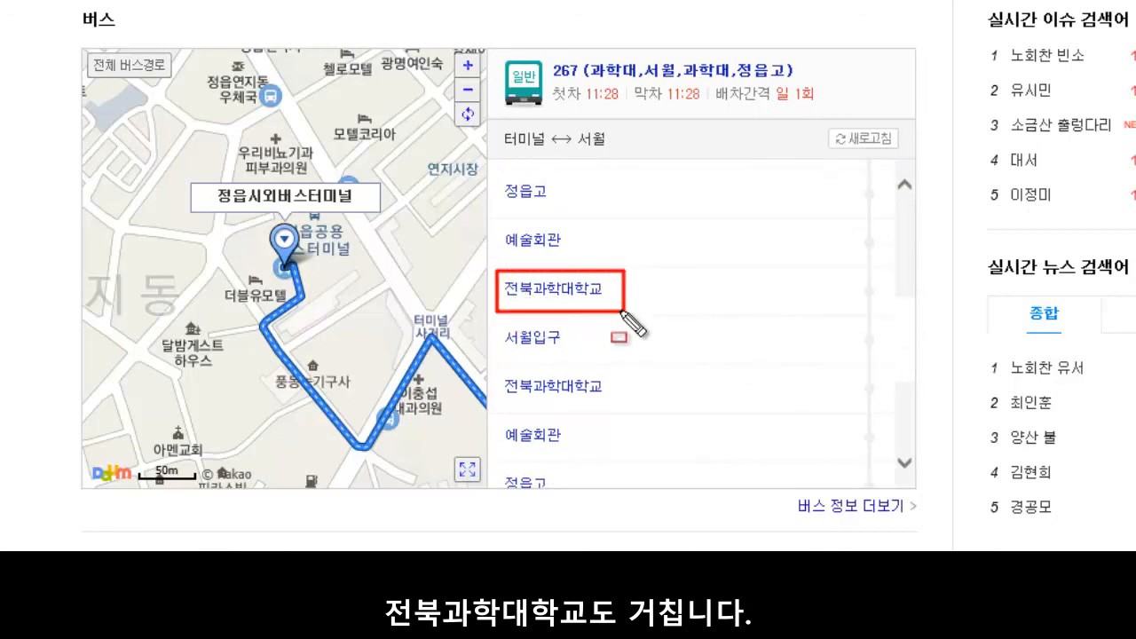
pyautogui.press('Escape')
pyautogui.click(639, 299)
pyautogui.hotkey('ctrl', 'alt', 'd')
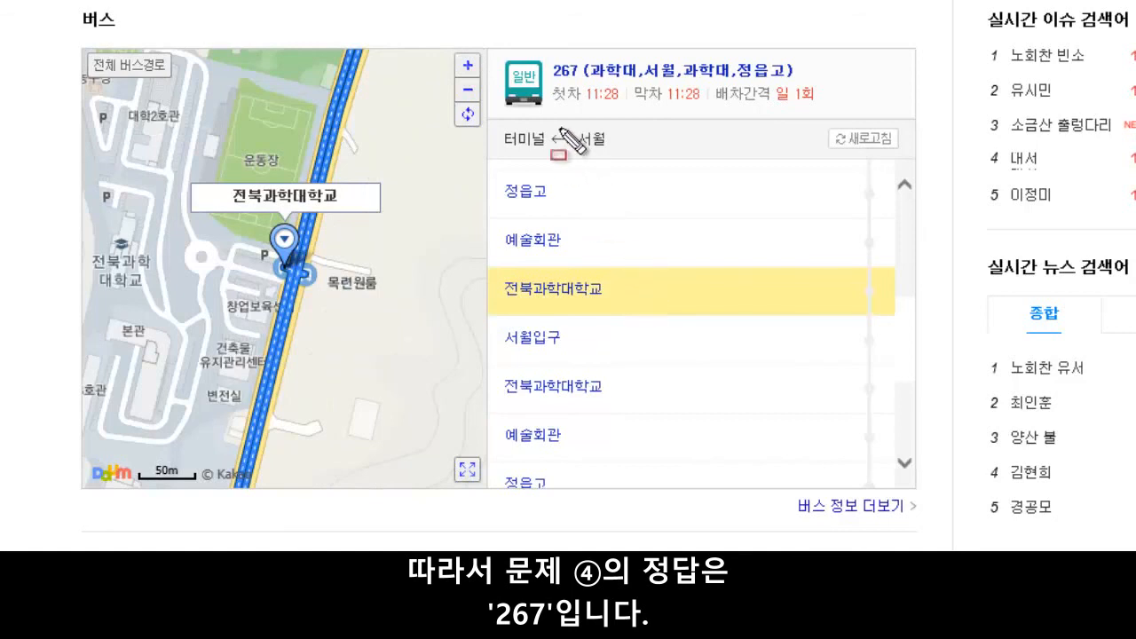
pyautogui.moveTo(537, 54)
pyautogui.mouseDown()
pyautogui.moveTo(551, 84)
pyautogui.moveTo(590, 82)
pyautogui.mouseUp()
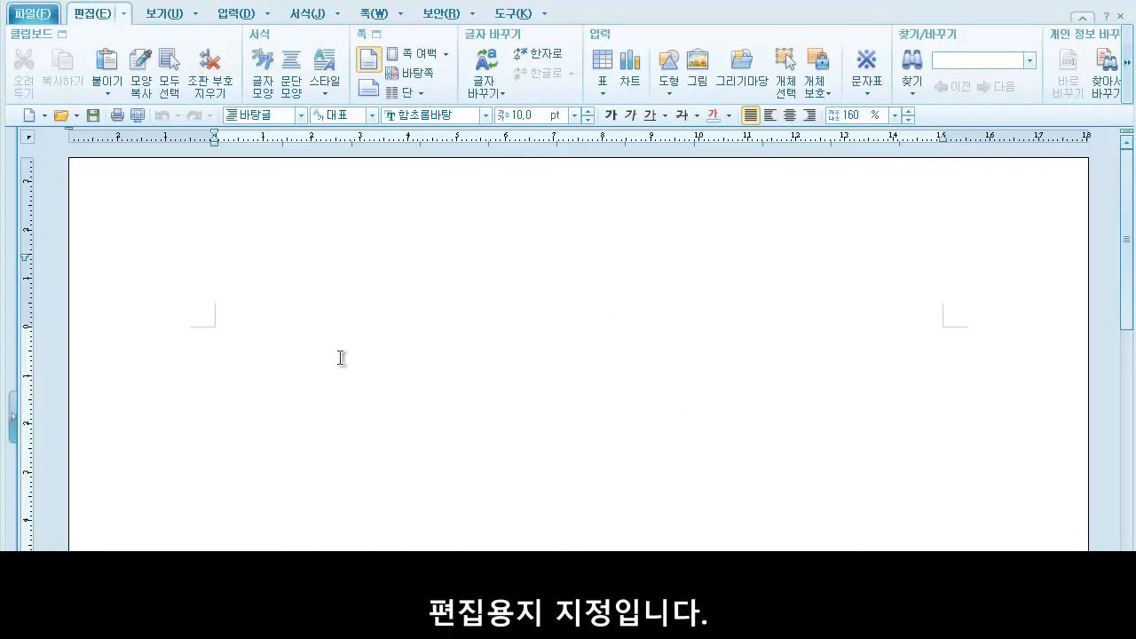
# Step: In the blank Hangul document, open the page setup, keep A4 portrait paper, and set the left and right margins to 20 mm
pyautogui.click(375, 14)
pyautogui.click(61, 94)
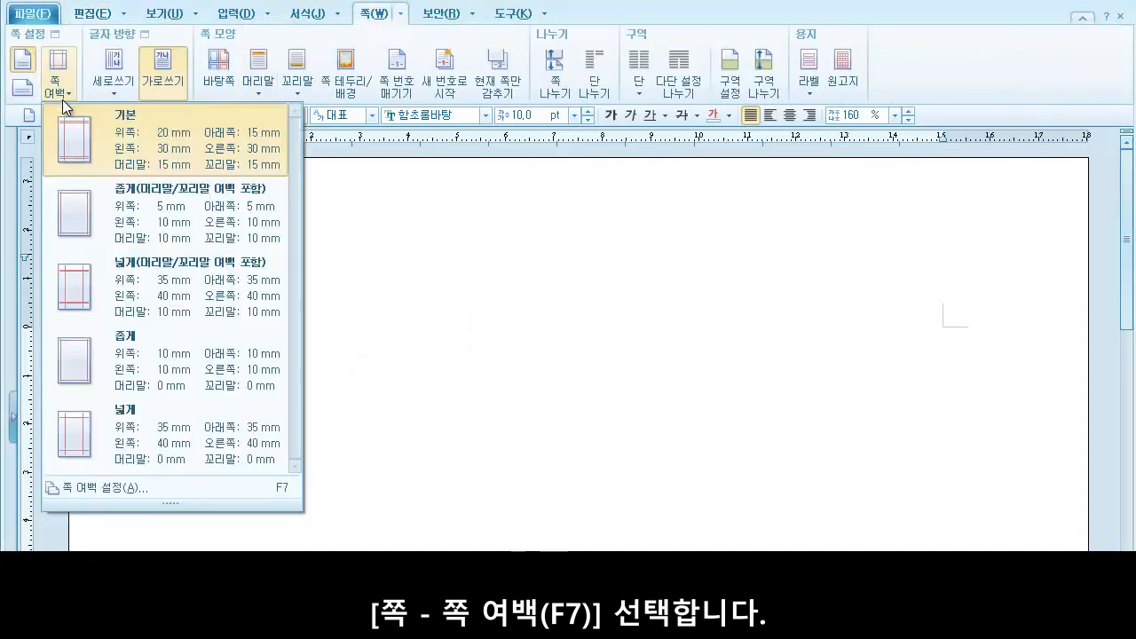
pyautogui.click(144, 490)
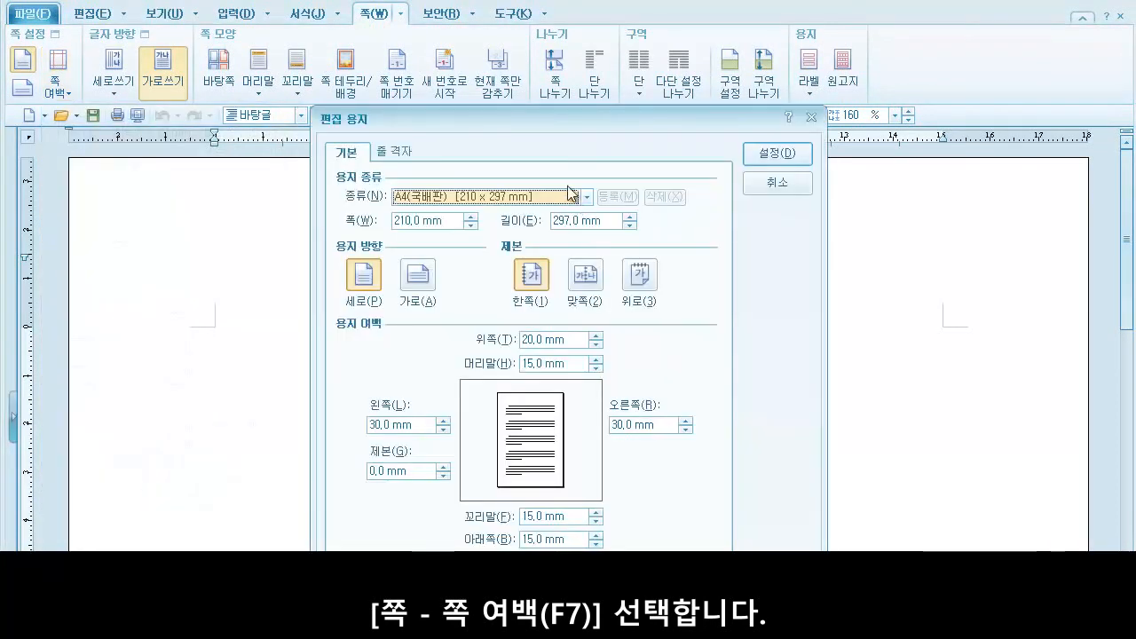
pyautogui.moveTo(542, 116); pyautogui.dragTo(525, 97)
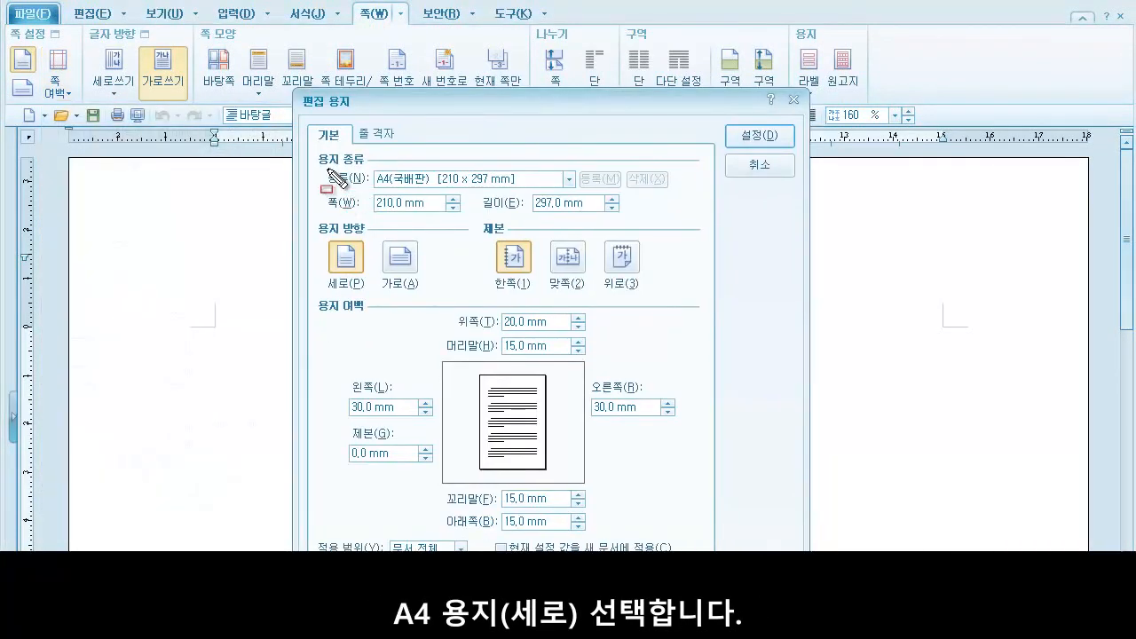
pyautogui.moveTo(323, 165)
pyautogui.mouseDown()
pyautogui.moveTo(378, 186)
pyautogui.moveTo(673, 189)
pyautogui.mouseUp()
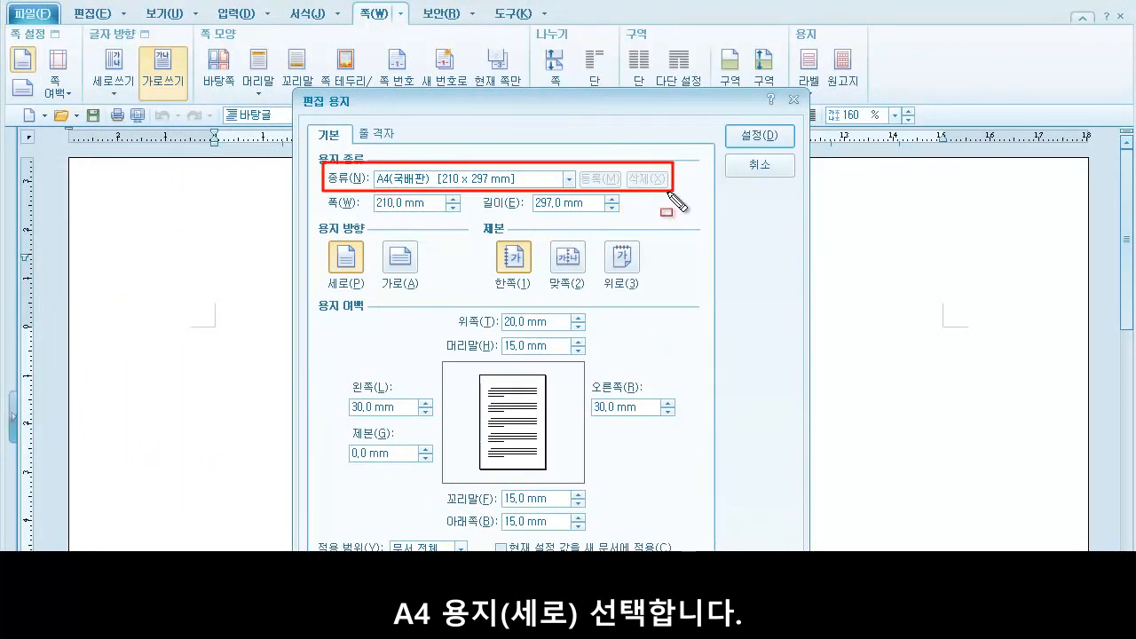
pyautogui.press('Escape')
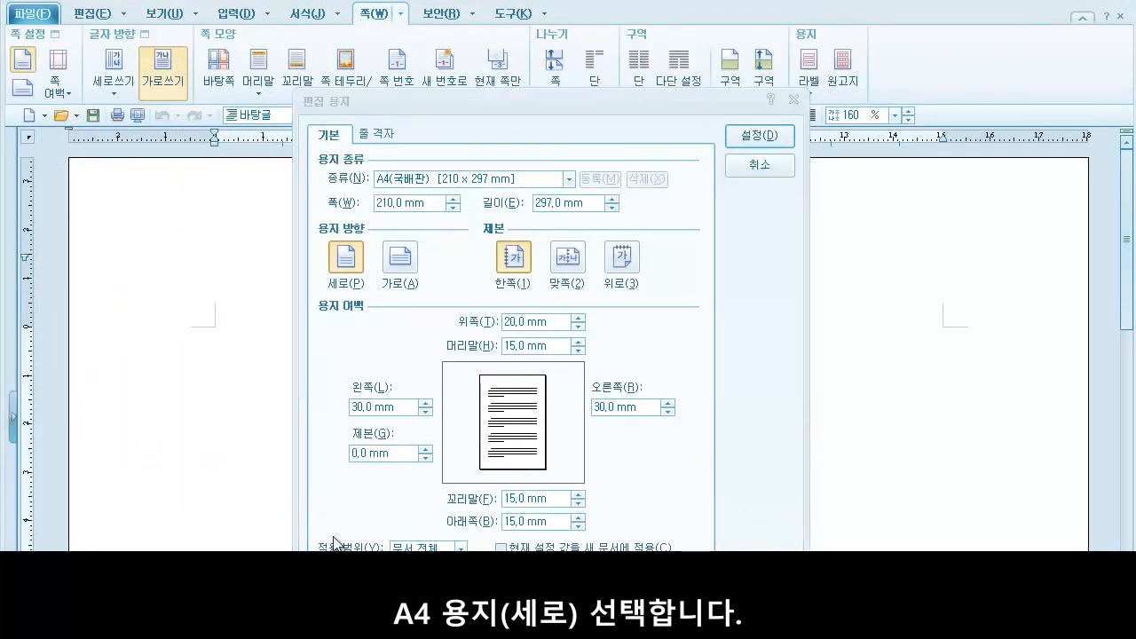
pyautogui.moveTo(411, 413); pyautogui.dragTo(330, 409)
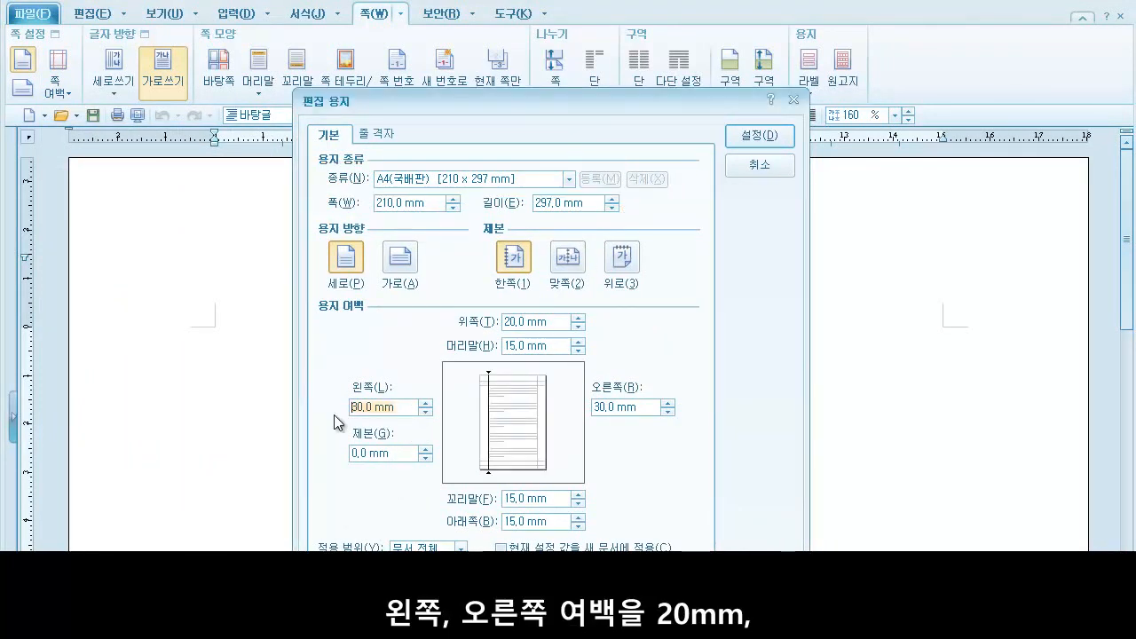
pyautogui.write('20')
pyautogui.moveTo(657, 413); pyautogui.dragTo(587, 409)
pyautogui.write('20')
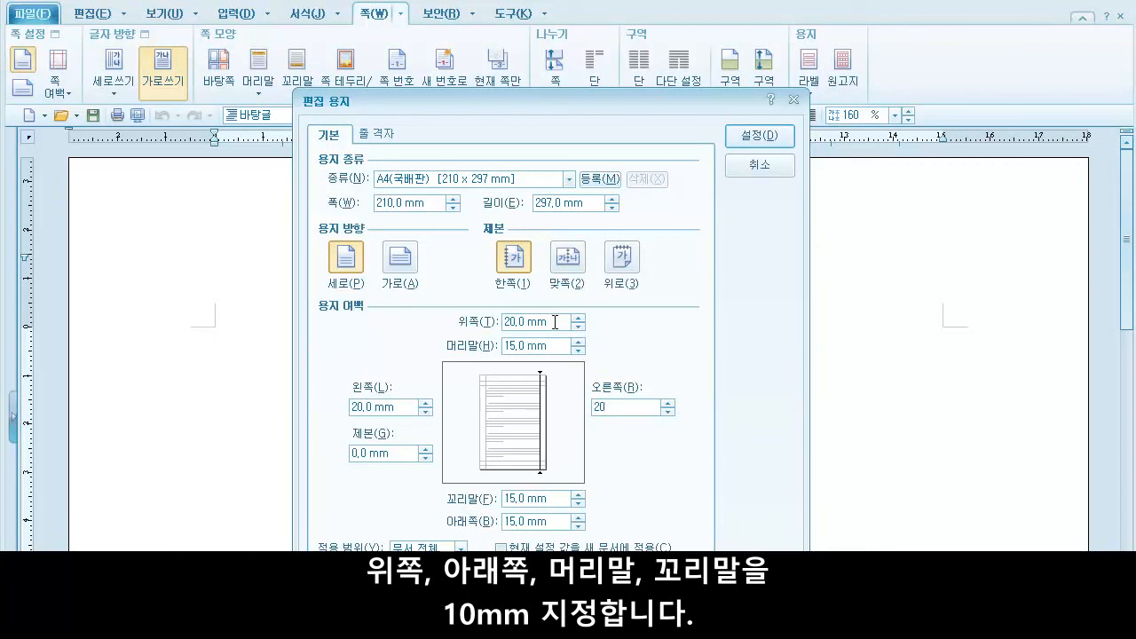
# Step: Set the top, header, footer and bottom margins to 10 mm, keep the binding margin at 0 mm, and apply the page setup
pyautogui.moveTo(554, 322); pyautogui.dragTo(502, 322)
pyautogui.write('10')
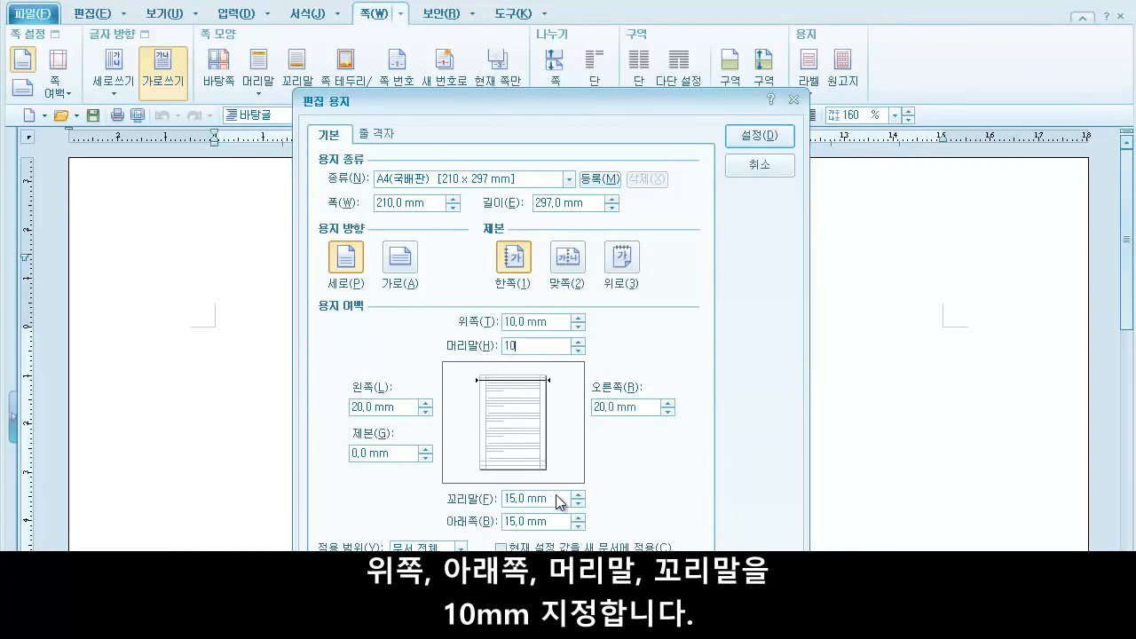
pyautogui.moveTo(552, 499); pyautogui.dragTo(502, 499)
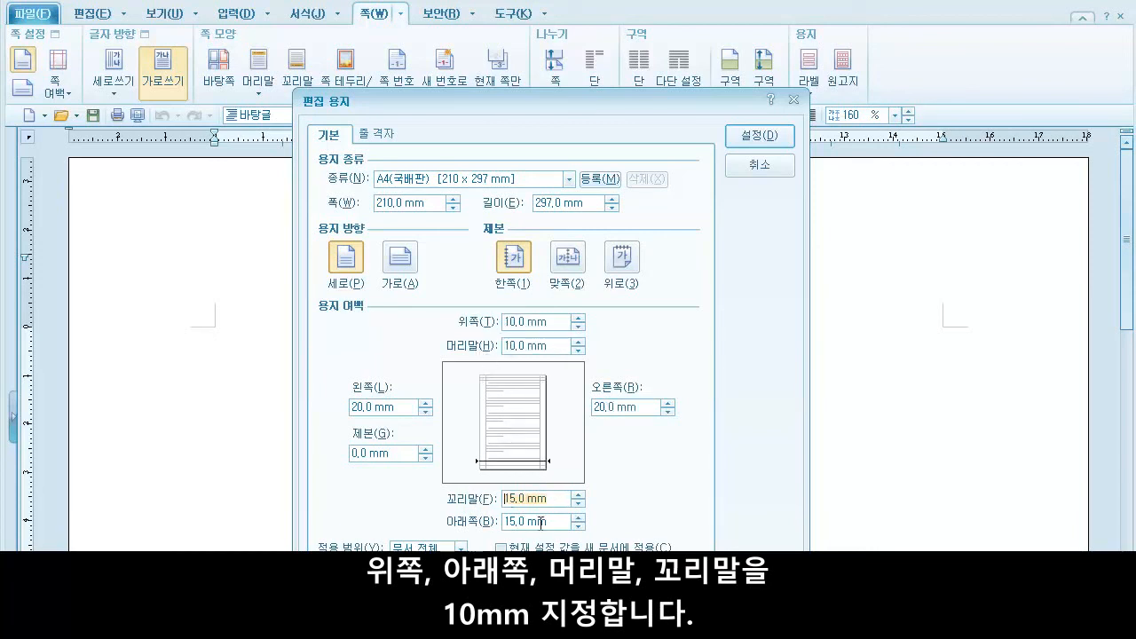
pyautogui.write('10')
pyautogui.moveTo(558, 522); pyautogui.dragTo(503, 522)
pyautogui.write('10')
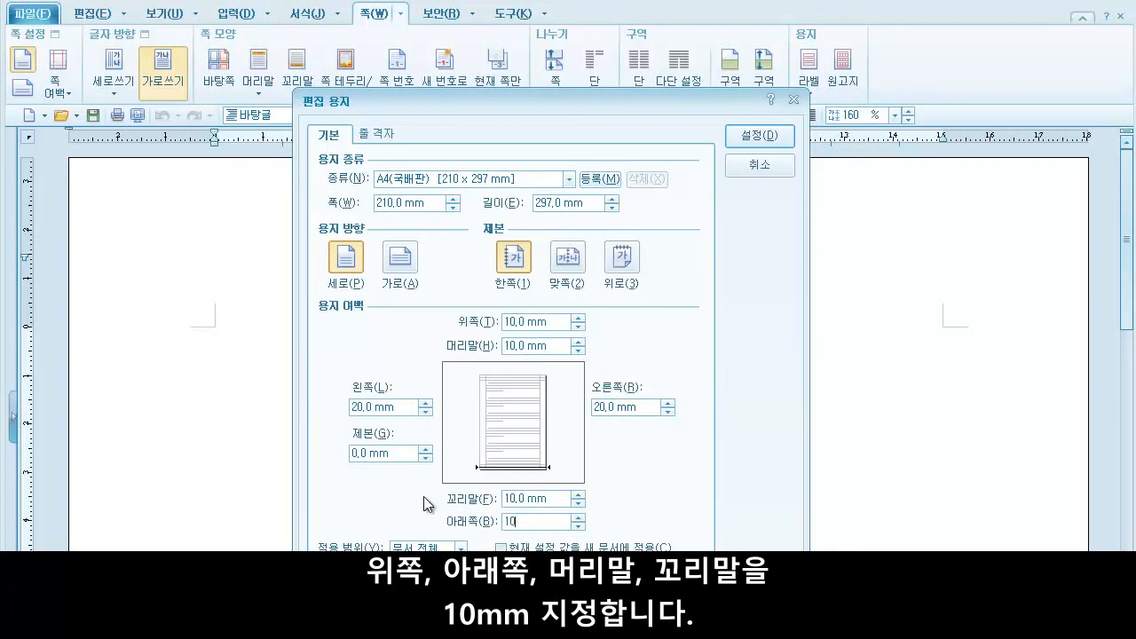
pyautogui.hotkey('ctrl', 'shift', 'd')
pyautogui.moveTo(343, 438); pyautogui.dragTo(427, 471)
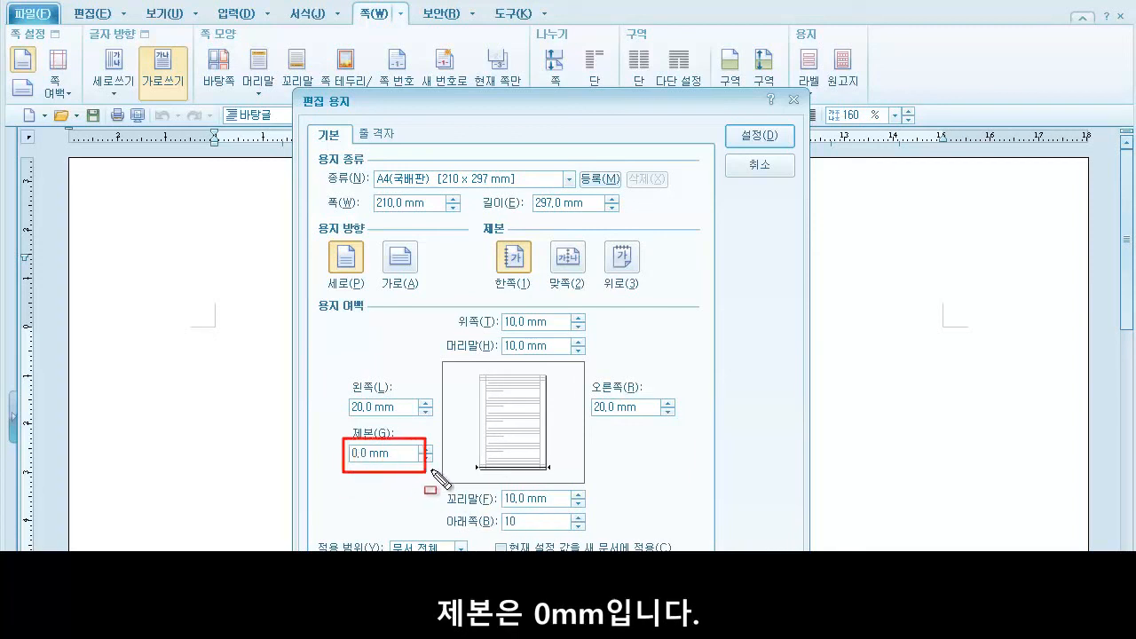
pyautogui.press('Escape')
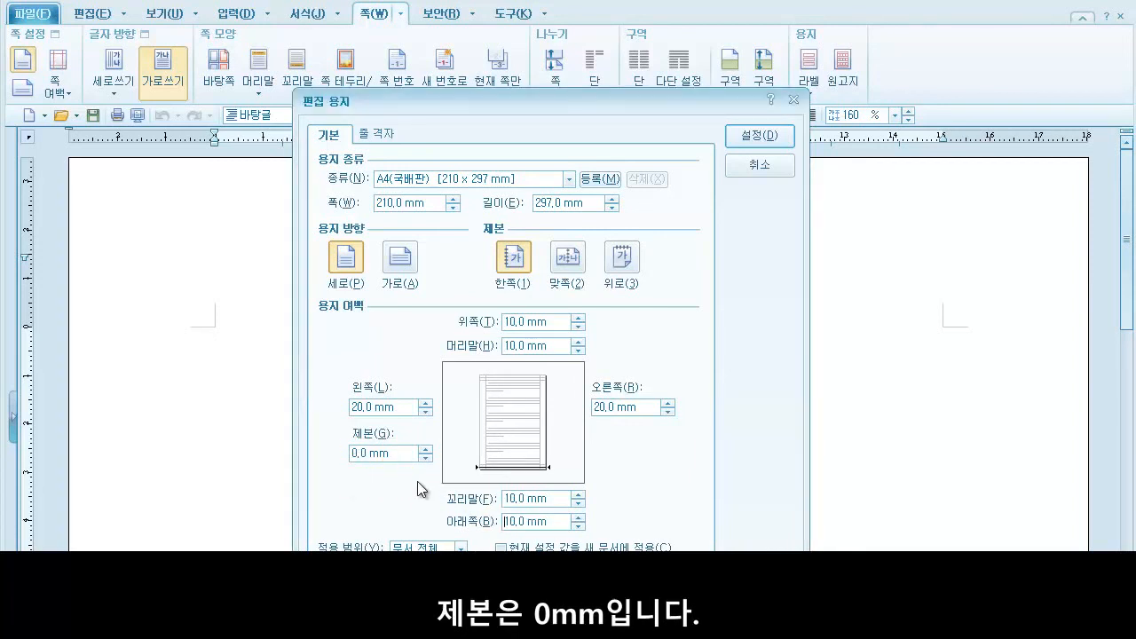
pyautogui.click(755, 138)
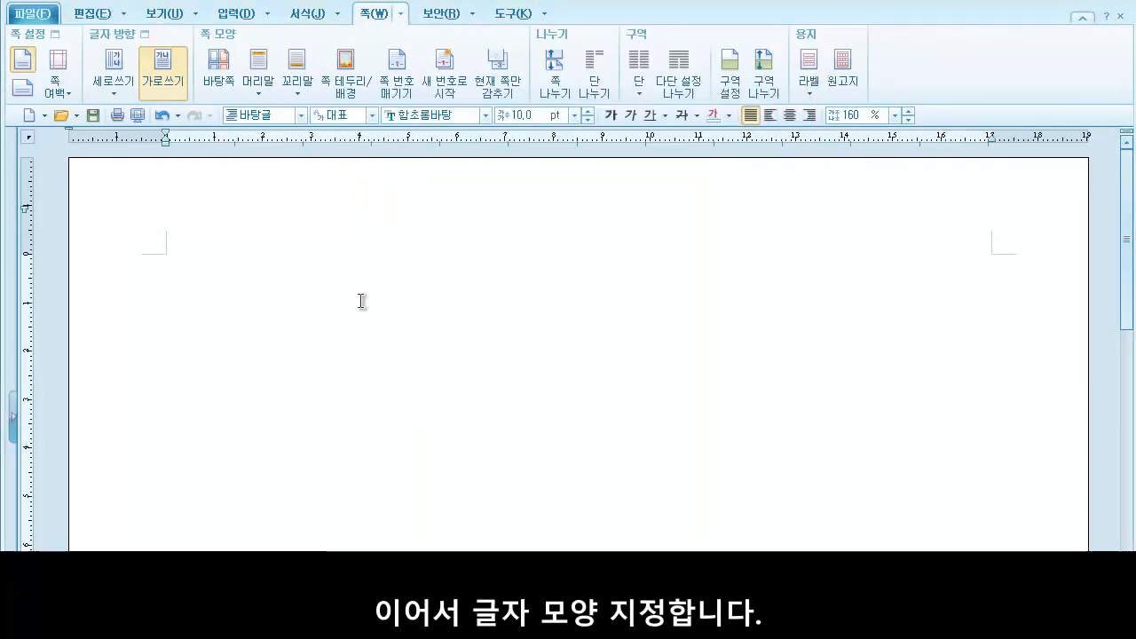
# Step: Open the character formatting for the blank document and set the base size to 12 pt and the font to 굴림
pyautogui.rightClick(184, 262)
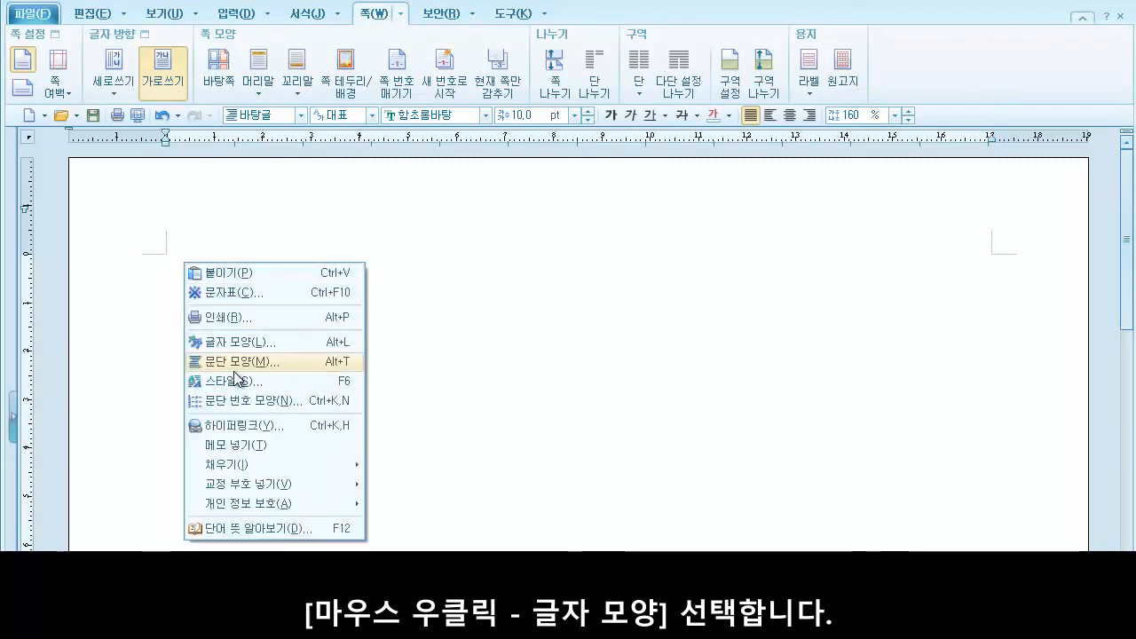
pyautogui.click(245, 343)
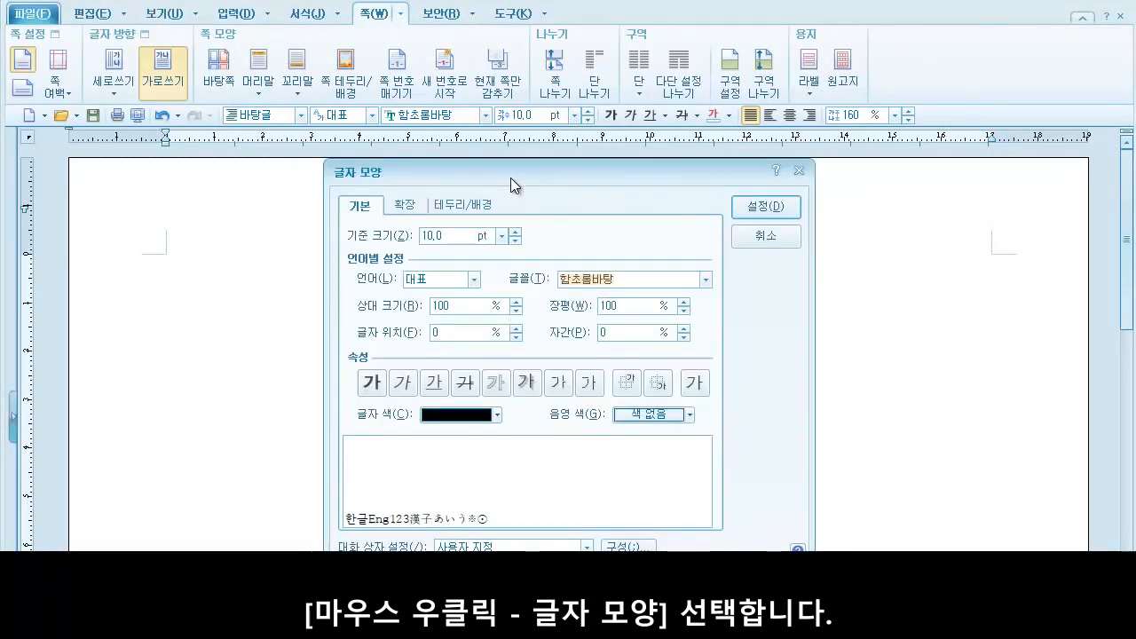
pyautogui.click(514, 230)
pyautogui.click(515, 232)
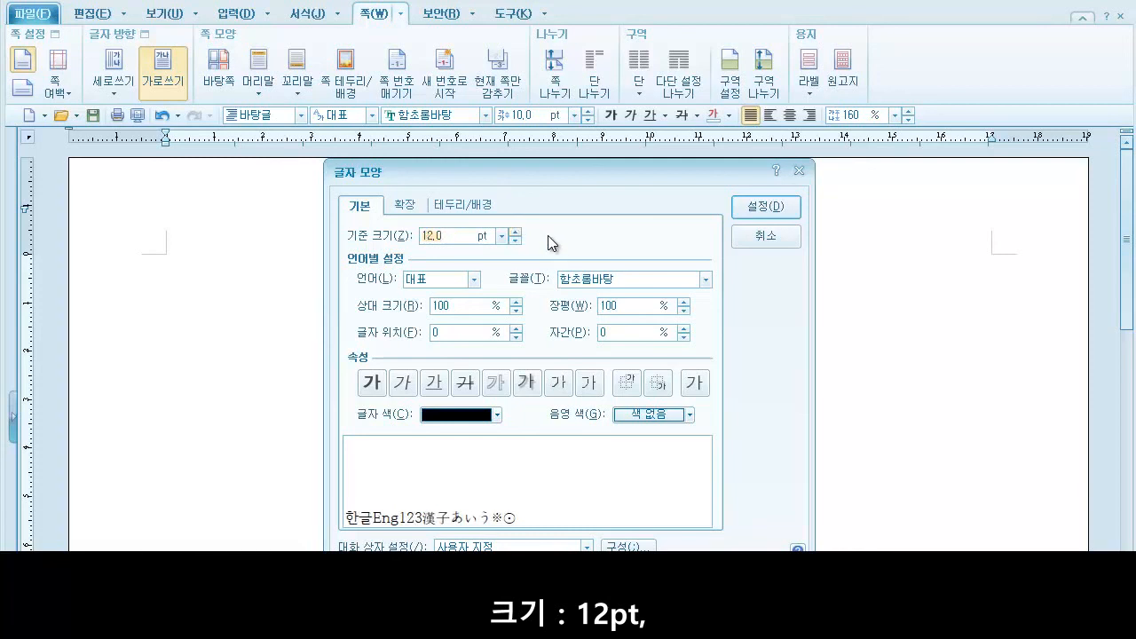
pyautogui.click(631, 281)
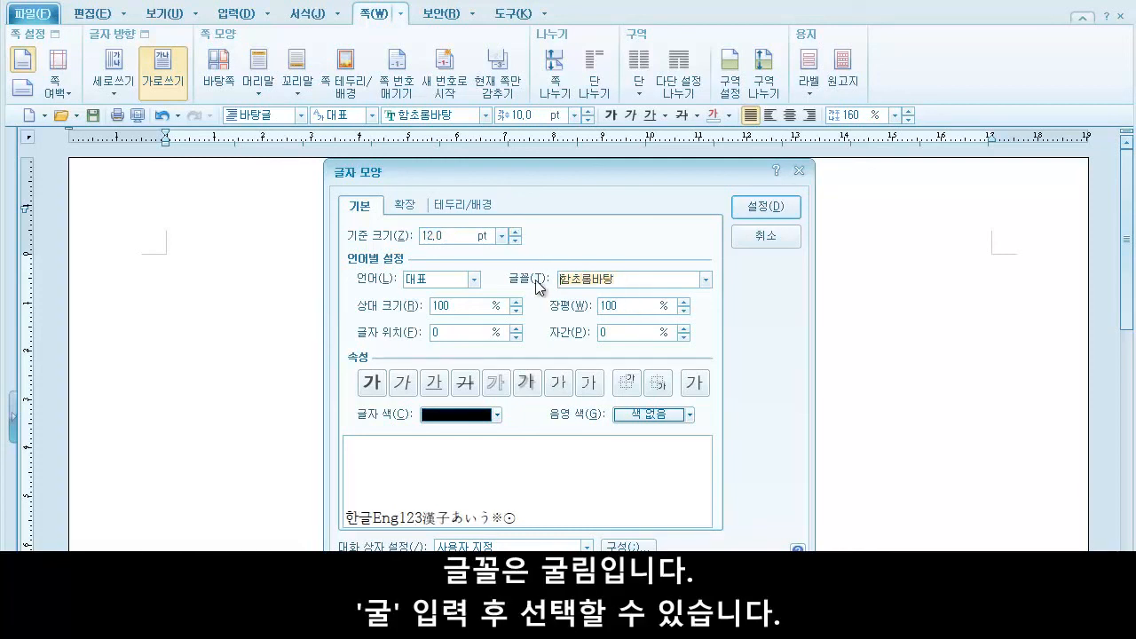
pyautogui.write('굴')
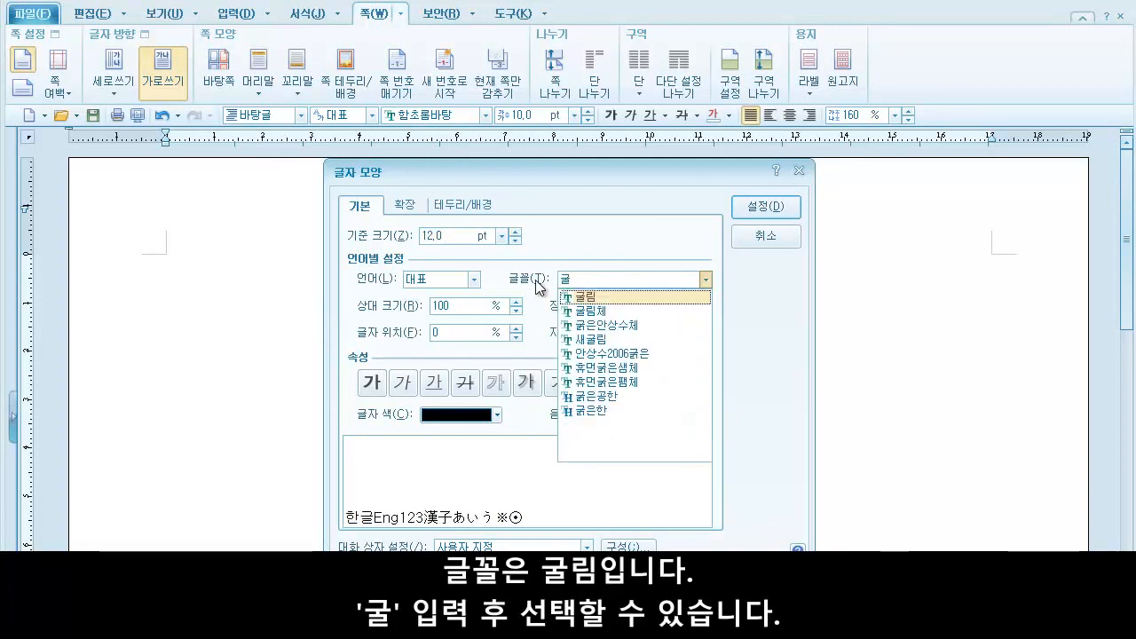
pyautogui.click(603, 298)
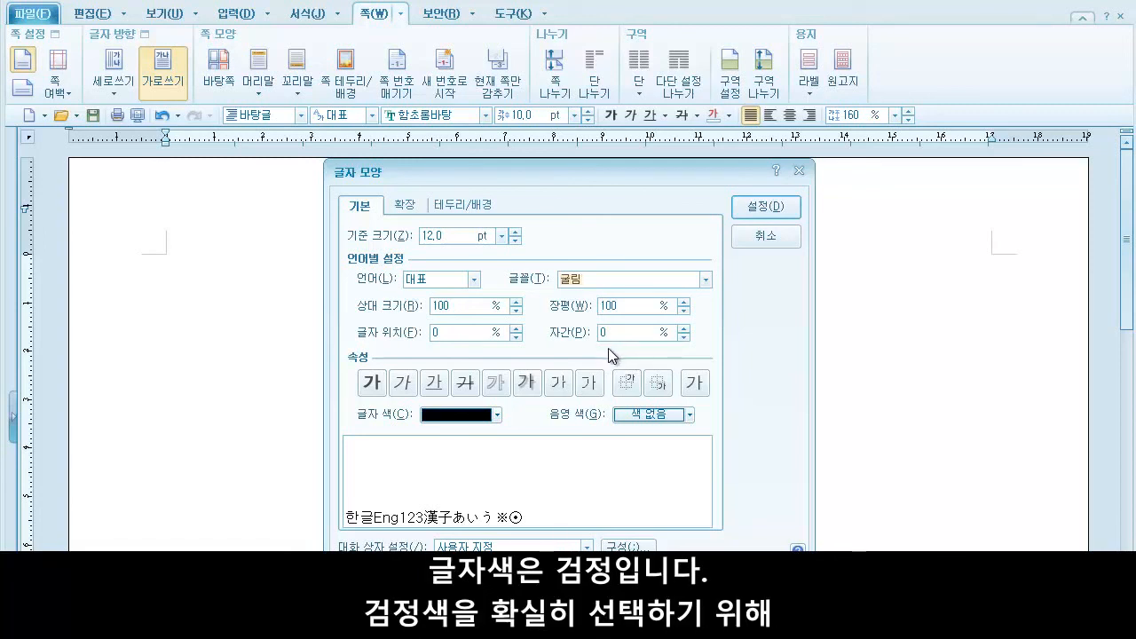
# Step: Set the text colour to black and apply the character formatting
pyautogui.click(500, 417)
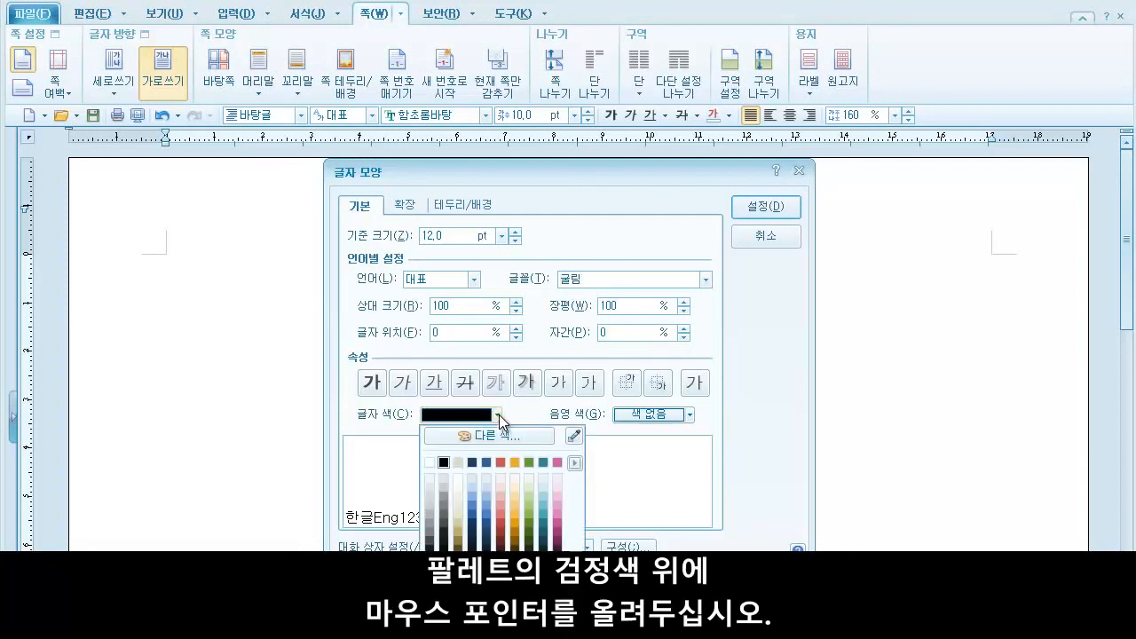
pyautogui.click(443, 464)
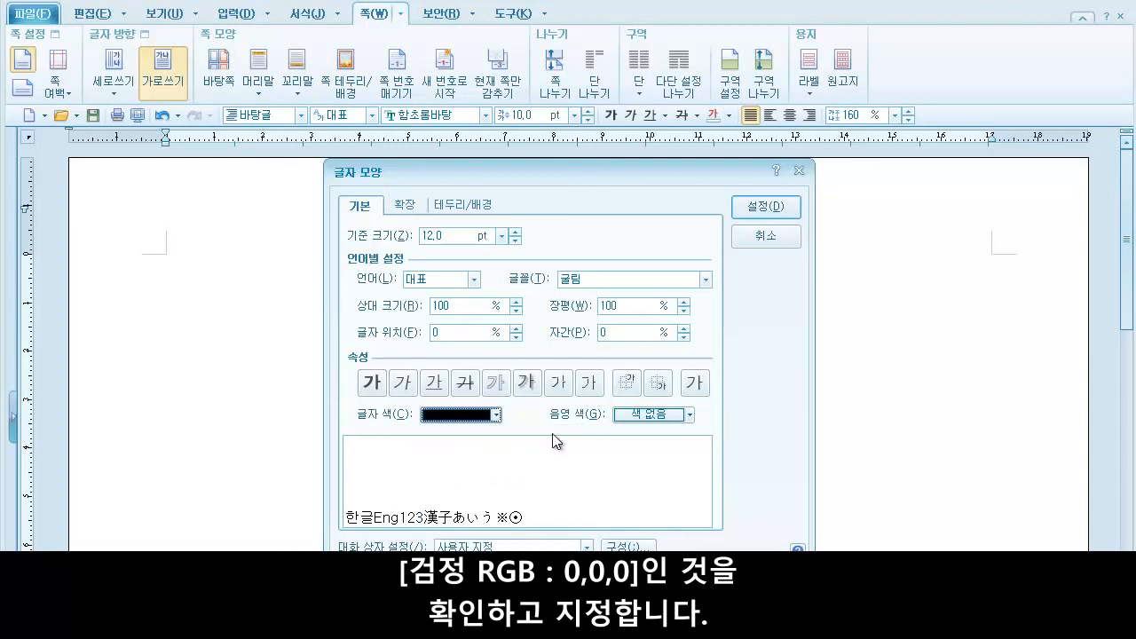
pyautogui.click(779, 211)
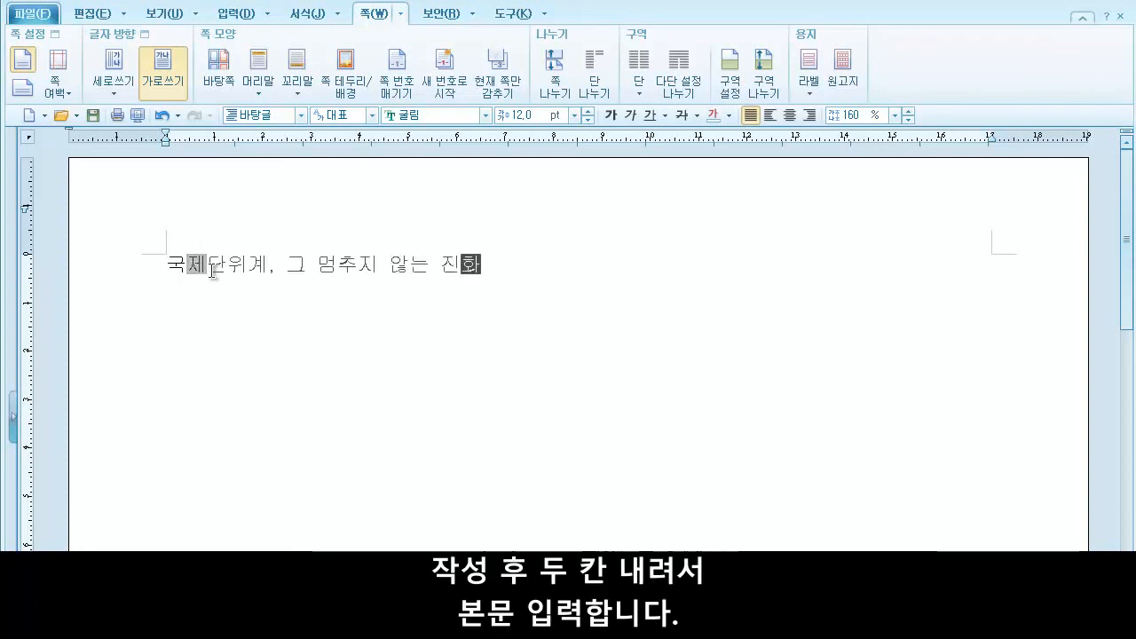
# Step: Leave a blank line below the title, write the body text and event plan, and check that they use the search answers 벨기에, 17 and 267
pyautogui.press('Return')
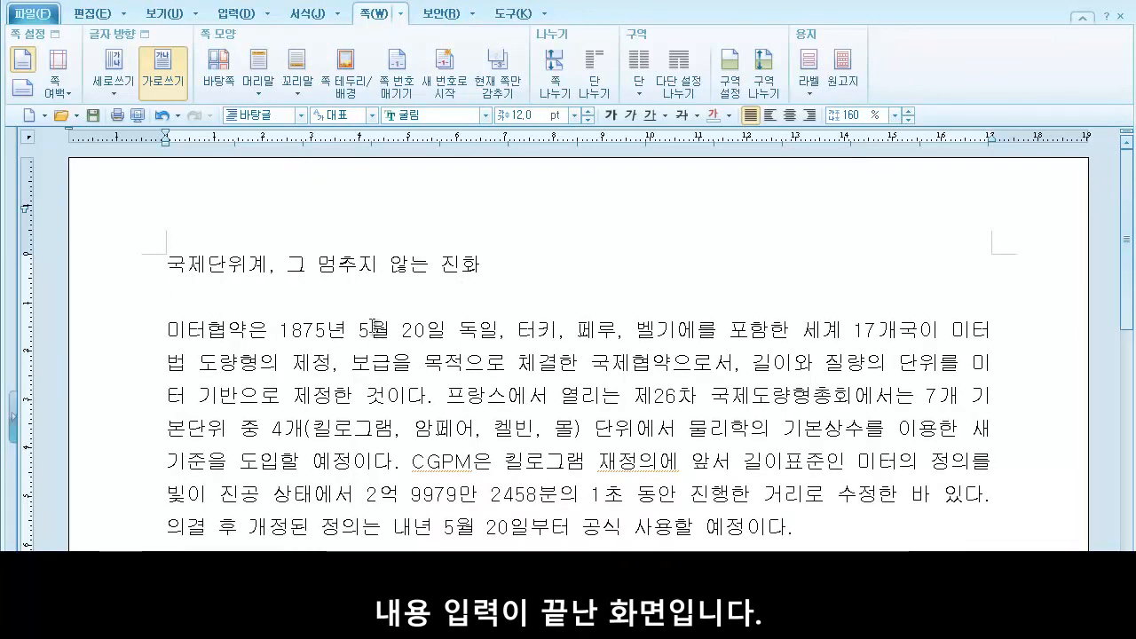
pyautogui.scroll(-1, 373, 326)
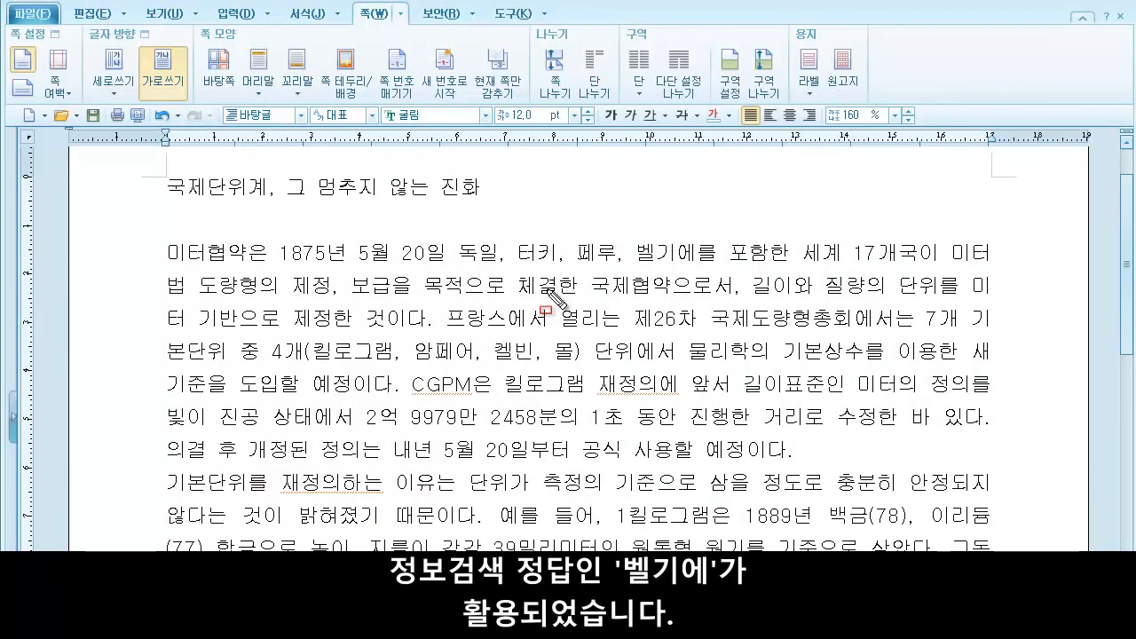
pyautogui.moveTo(635, 266); pyautogui.dragTo(693, 267)
pyautogui.scroll(-6, 693, 267)
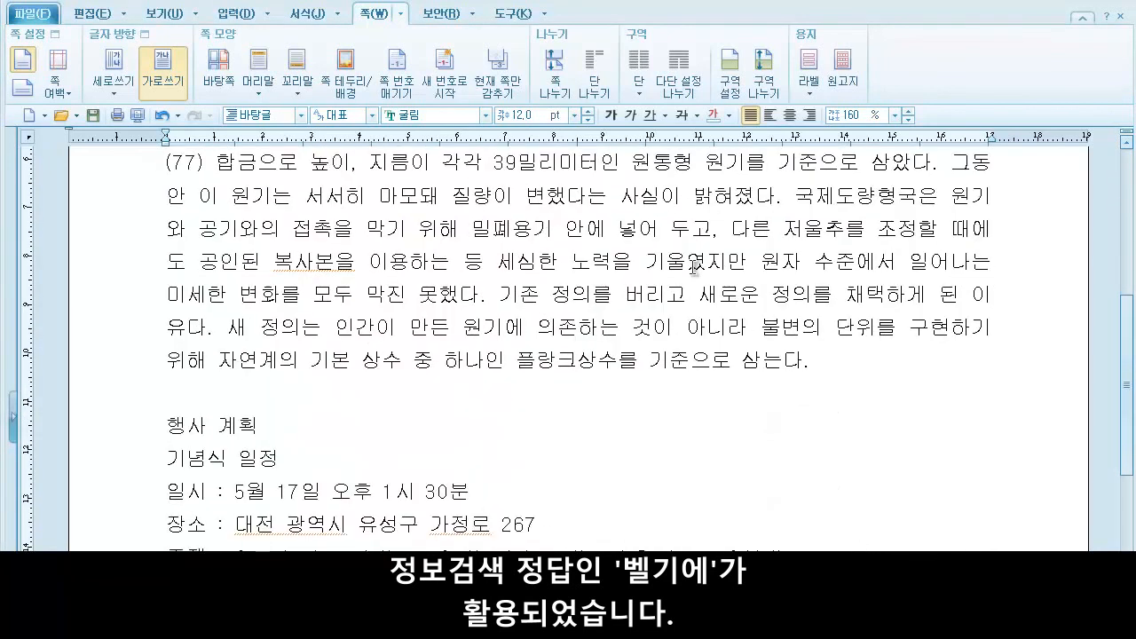
pyautogui.scroll(-1, 693, 266)
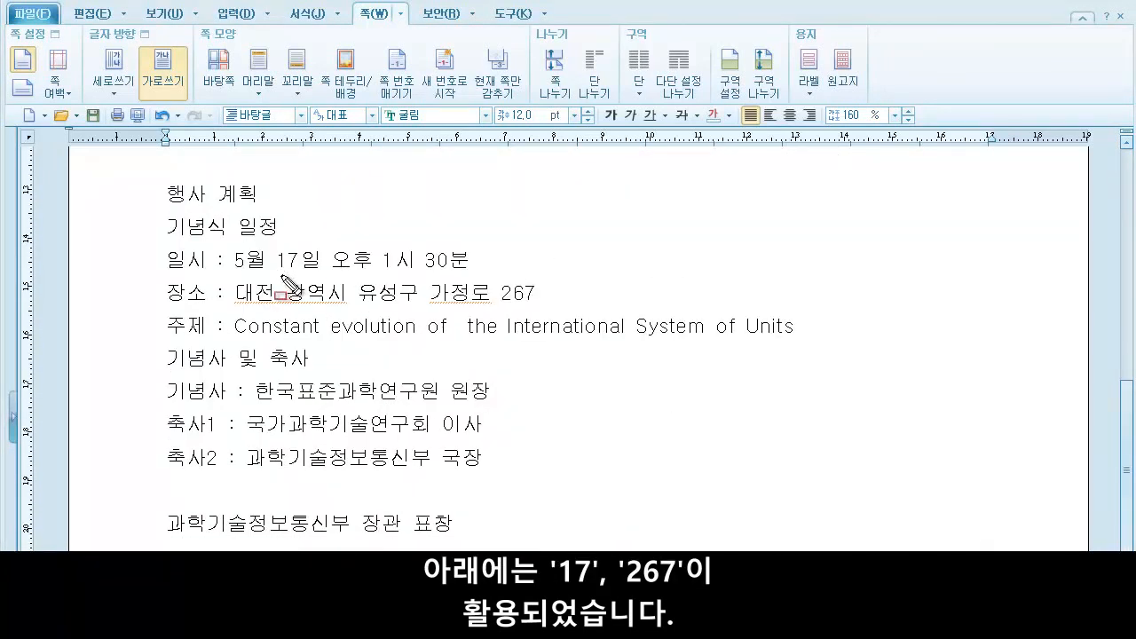
pyautogui.moveTo(277, 276); pyautogui.dragTo(294, 276)
pyautogui.moveTo(500, 311); pyautogui.dragTo(531, 310)
pyautogui.scroll(3, 529, 319)
pyautogui.scroll(5, 530, 322)
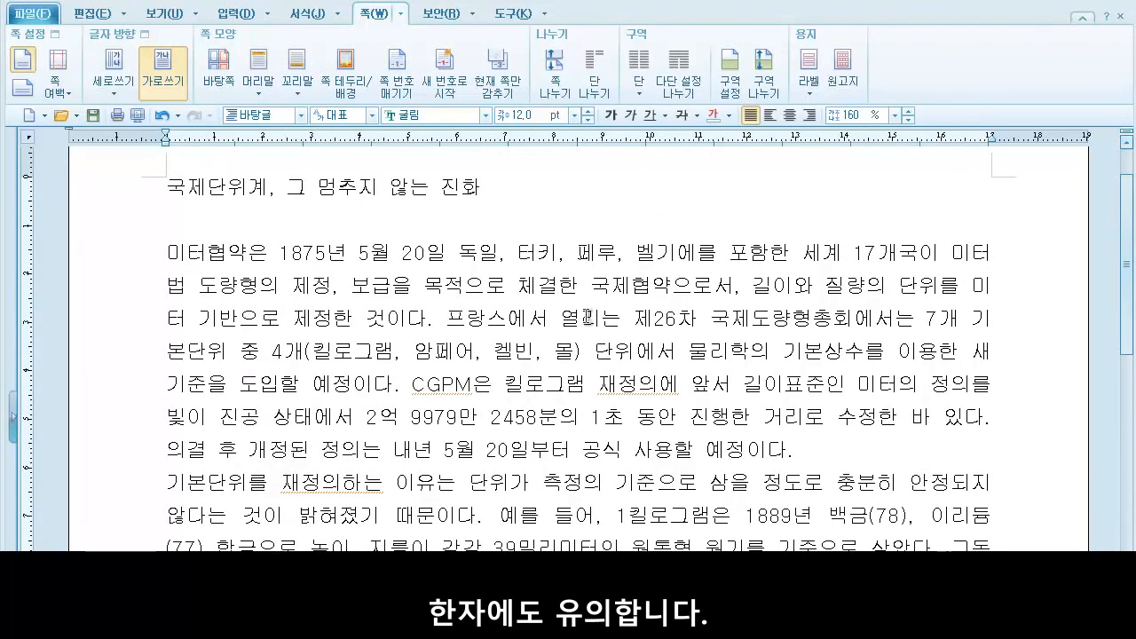
# Step: Convert the word 정의 in the first paragraph's last sentence to 정의(定義), using the 한글(漢字) input format
pyautogui.scroll(-1, 587, 314)
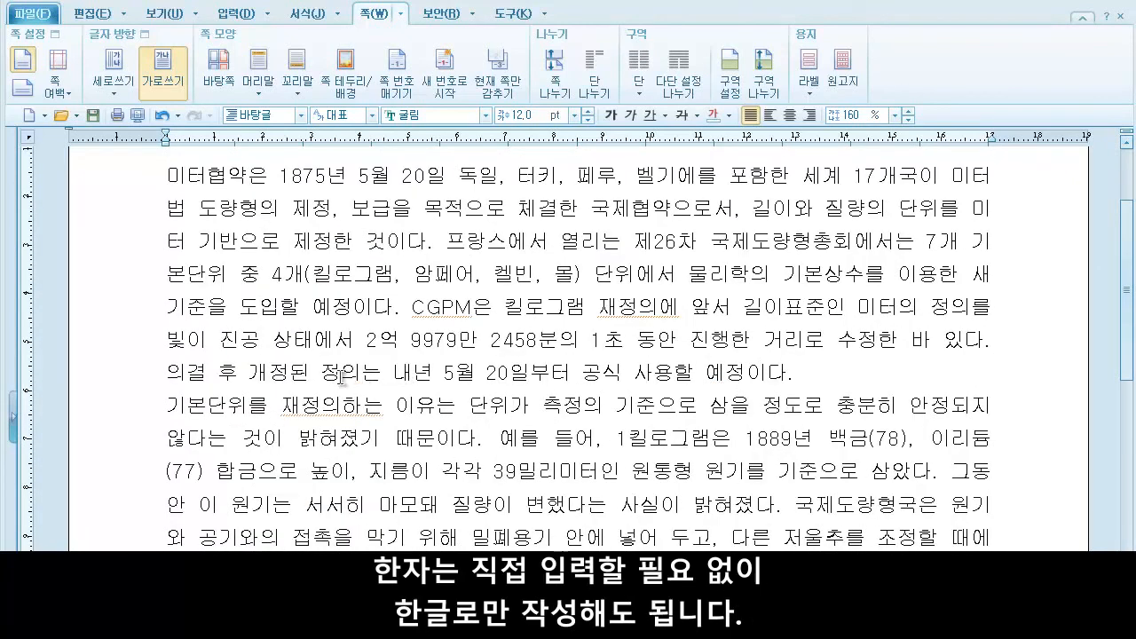
pyautogui.moveTo(321, 376); pyautogui.dragTo(354, 376)
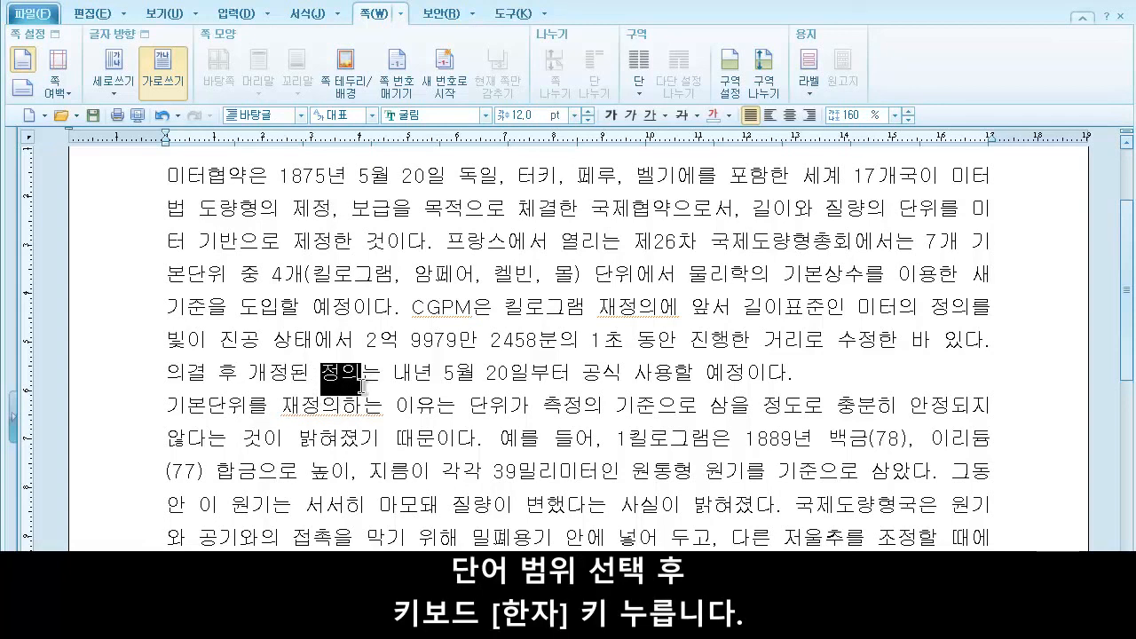
pyautogui.press('Hangul_Hanja')
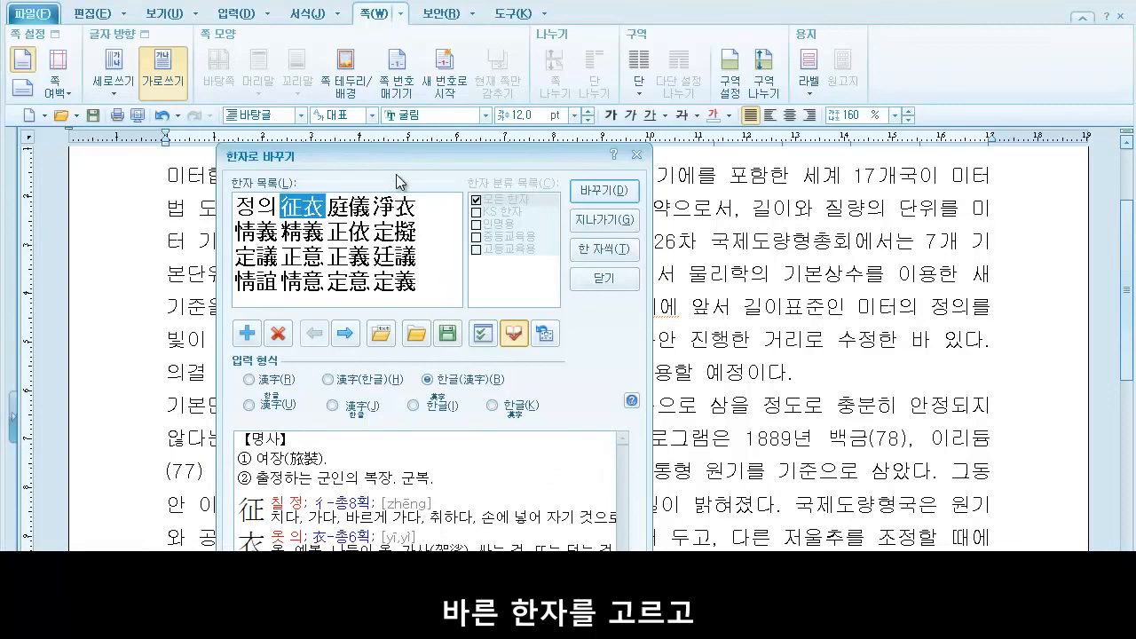
pyautogui.click(397, 284)
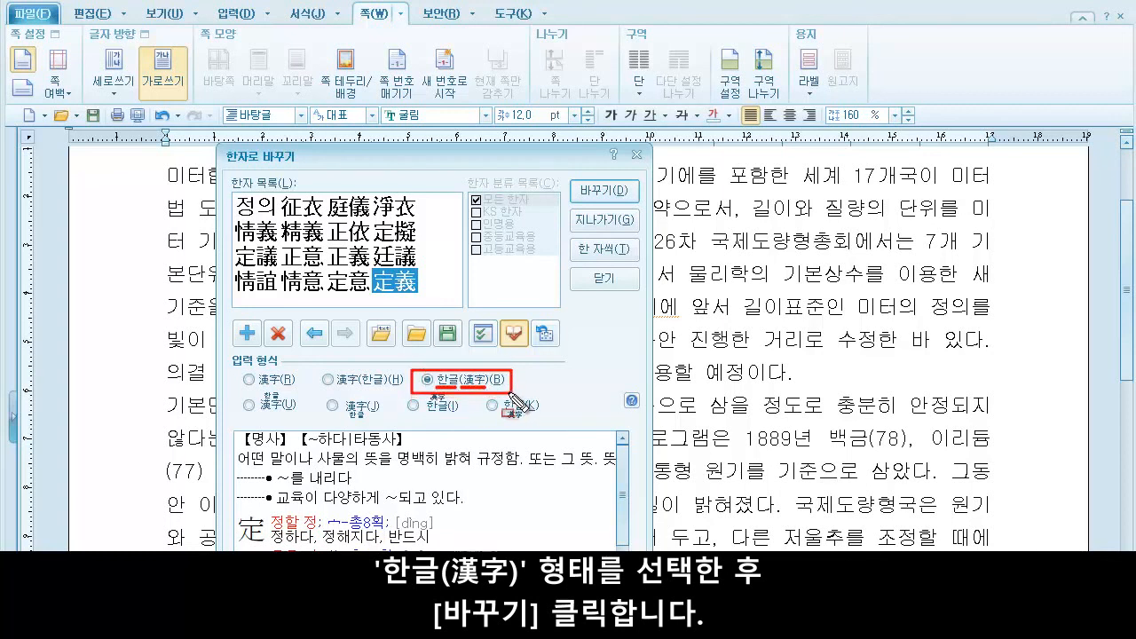
pyautogui.click(469, 384)
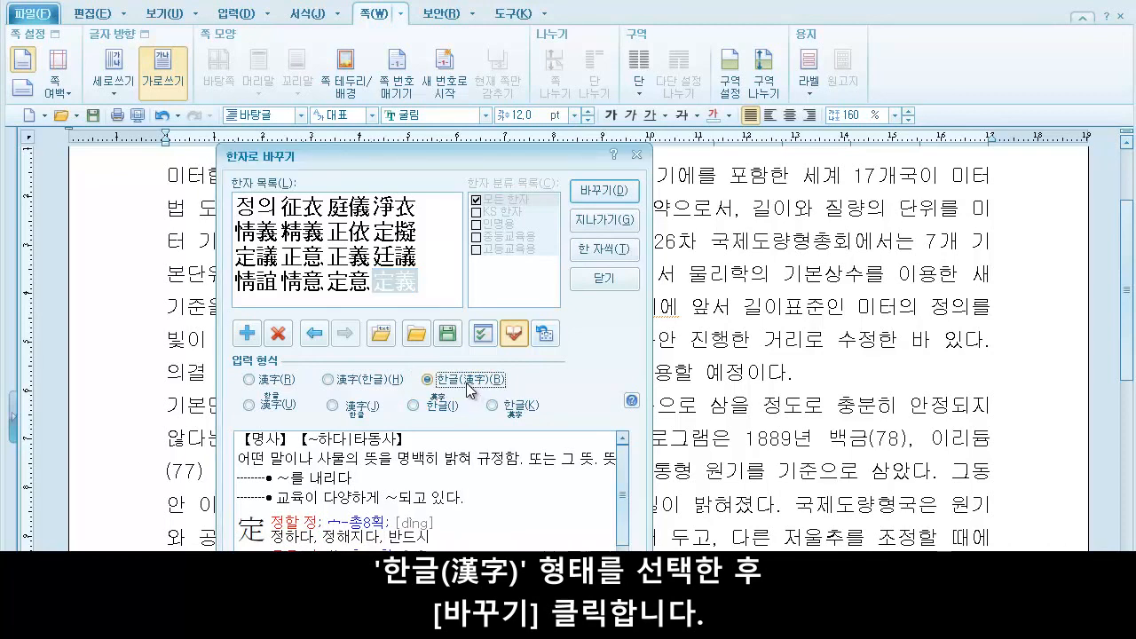
pyautogui.click(613, 192)
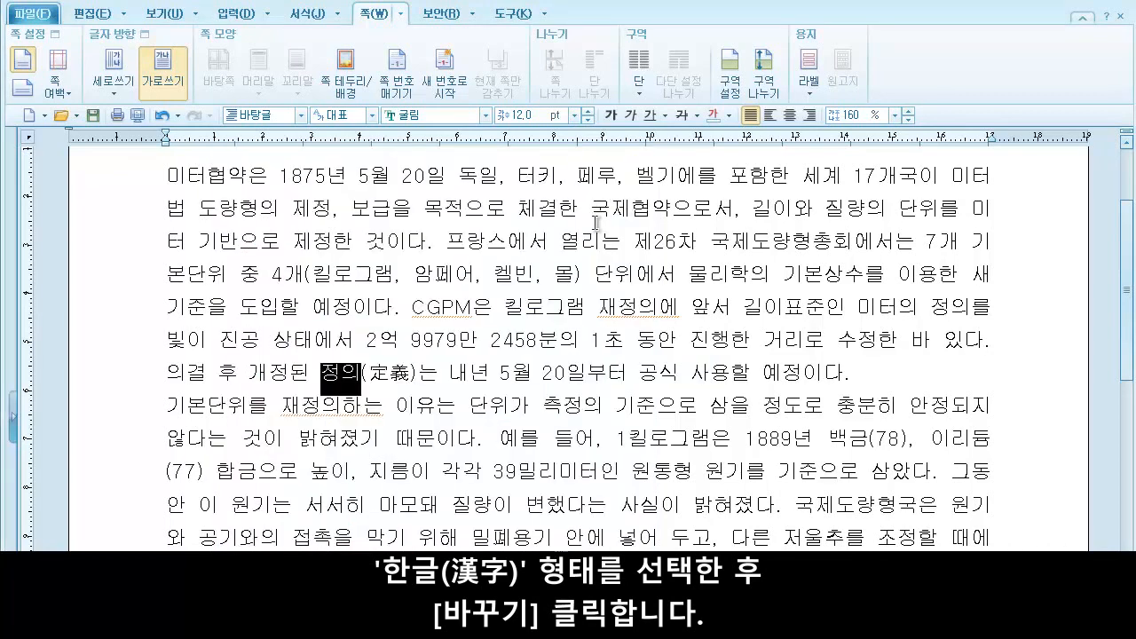
# Step: Convert the word 원기 after 원통형 in the second paragraph to 원기(原器), using the 한글(漢字) input format
pyautogui.scroll(-1, 596, 222)
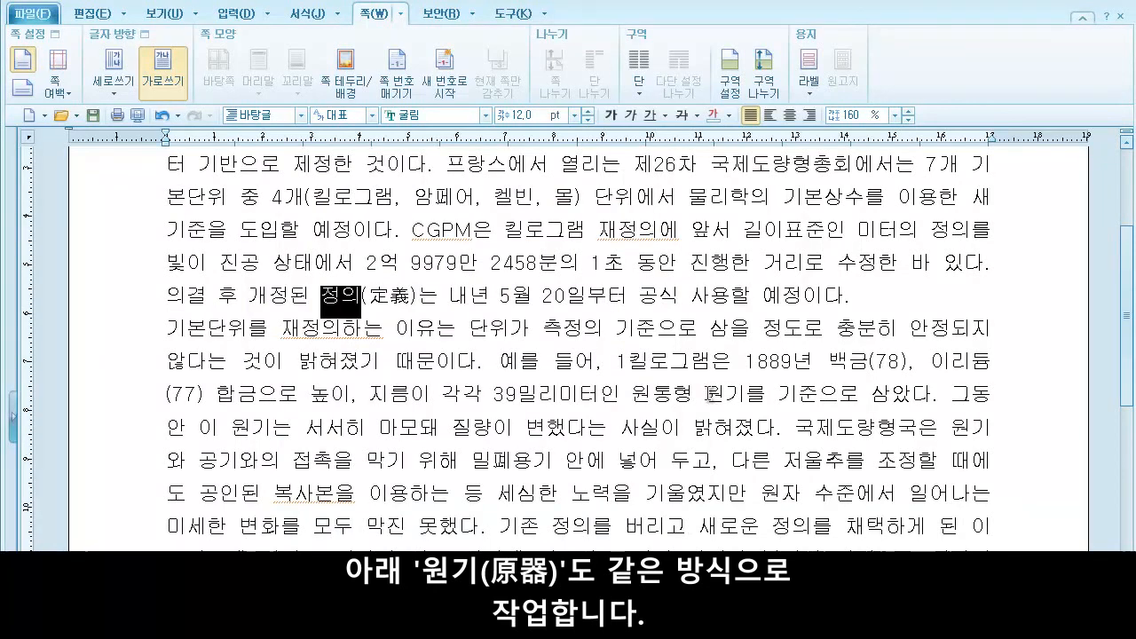
pyautogui.moveTo(708, 393); pyautogui.dragTo(749, 392)
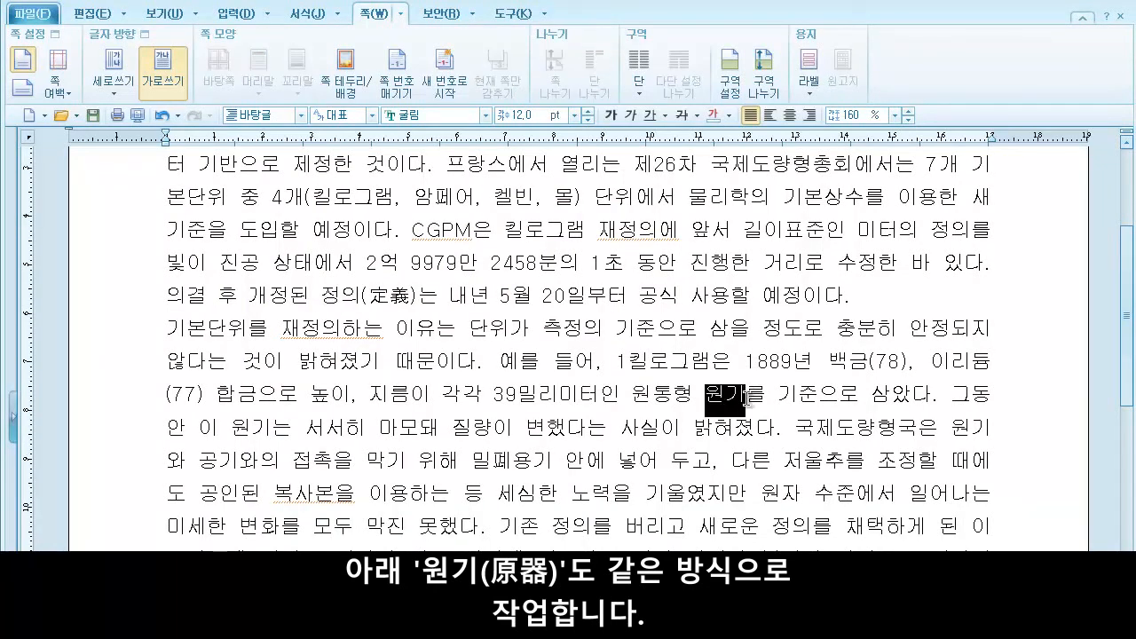
pyautogui.press('F9')
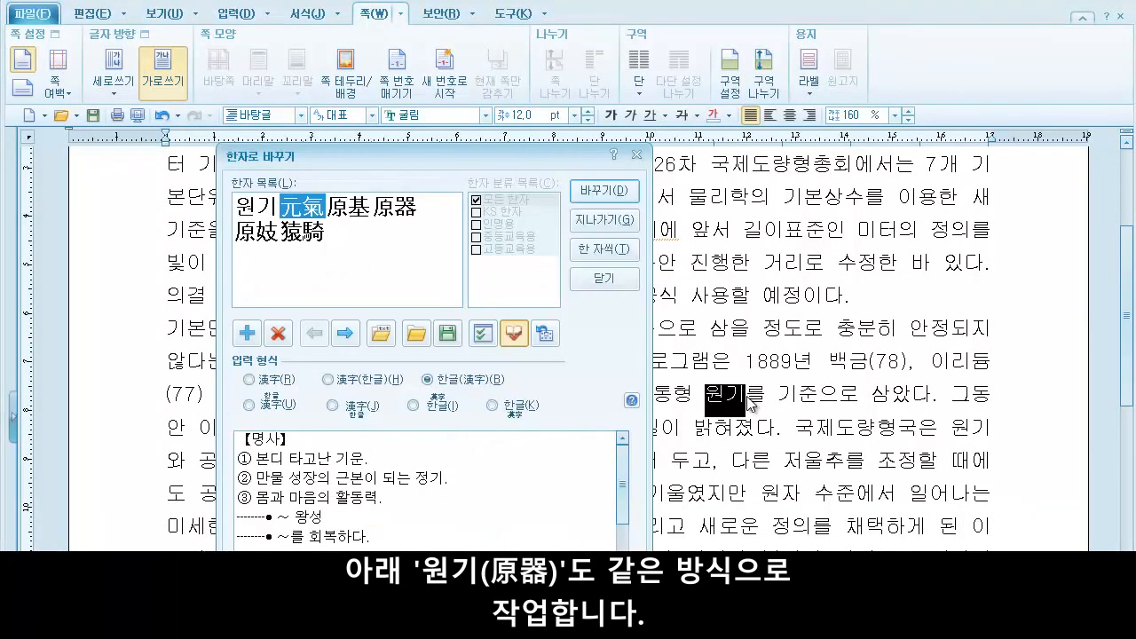
pyautogui.click(395, 207)
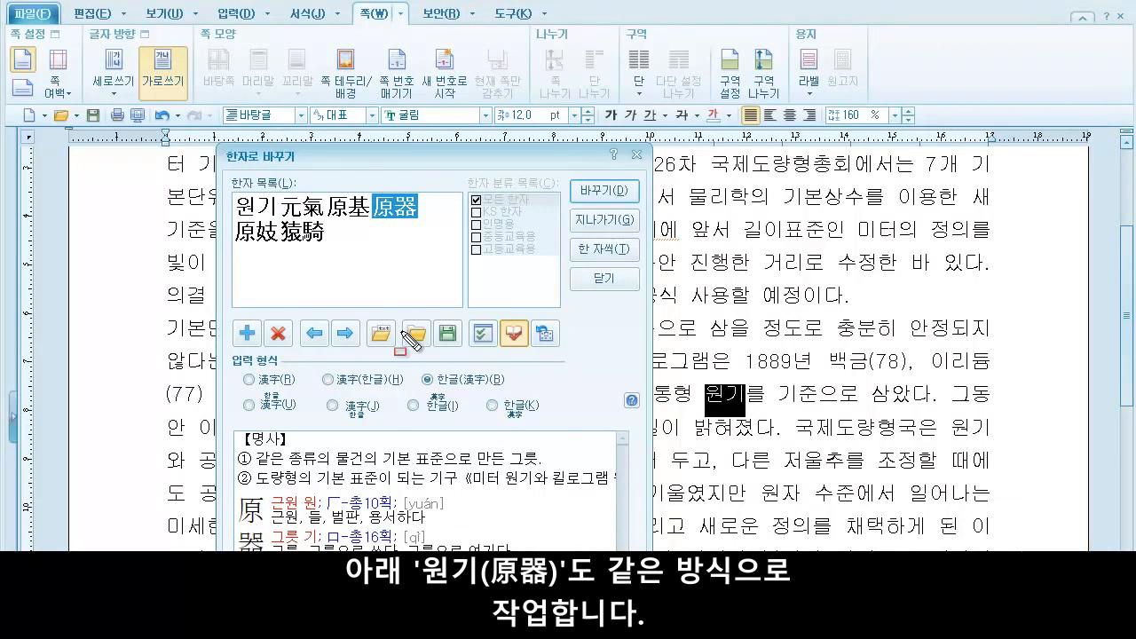
pyautogui.moveTo(489, 385); pyautogui.dragTo(511, 387)
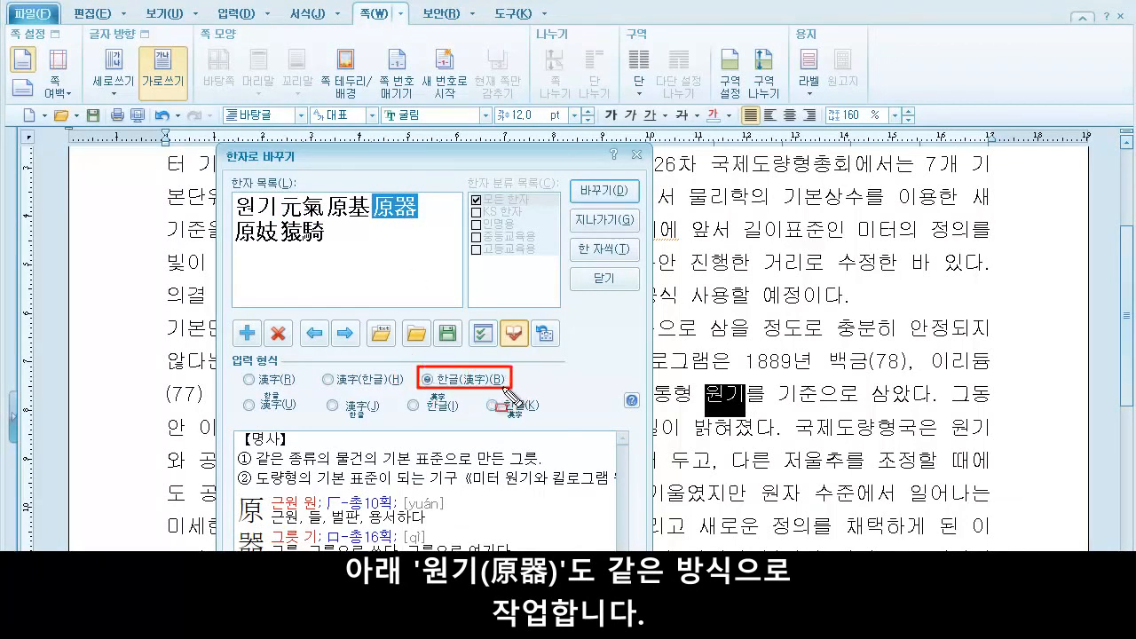
pyautogui.press('Escape')
pyautogui.click(477, 381)
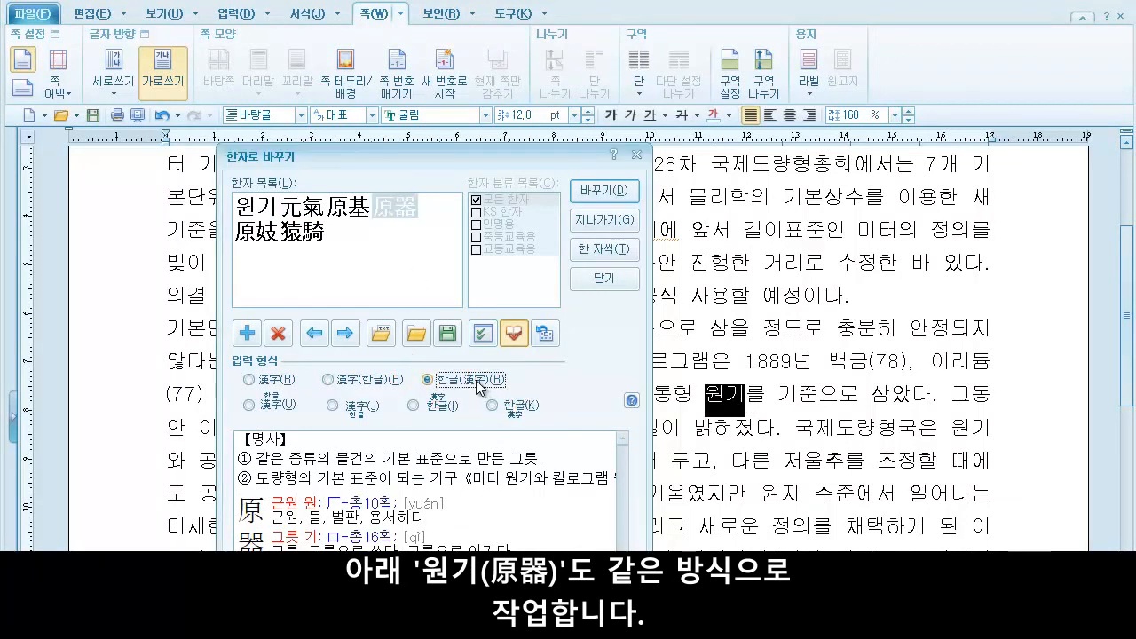
pyautogui.click(604, 196)
pyautogui.scroll(-1, 713, 423)
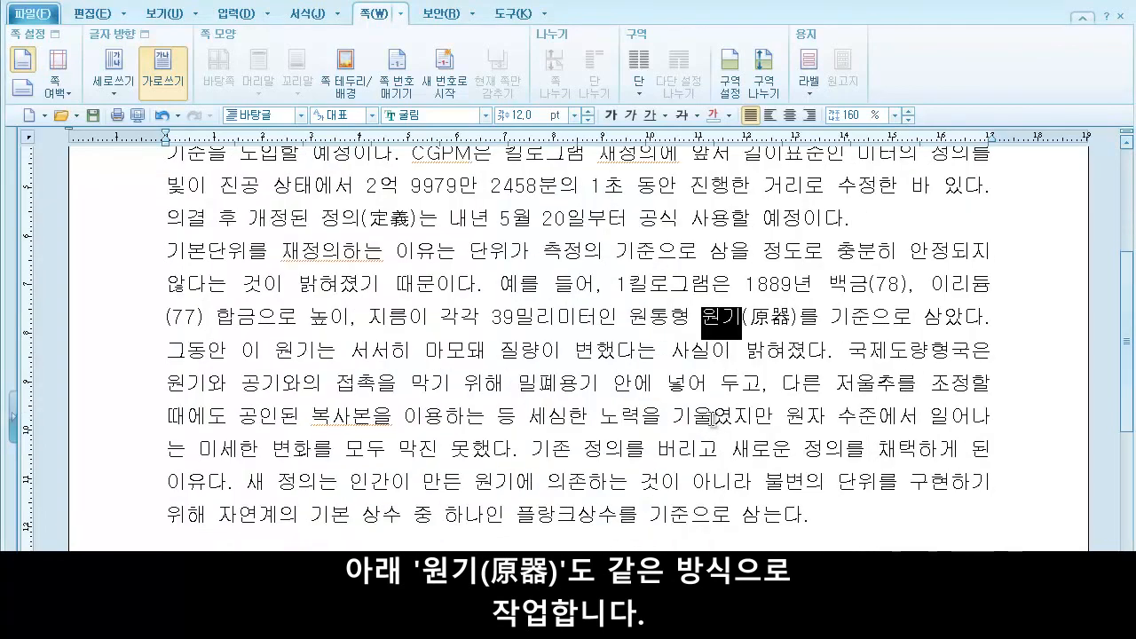
pyautogui.click(504, 435)
# Step: Review the event plan lines from 기념식 일정 to 축사2 and where their paragraph numbers belong
pyautogui.scroll(2, 504, 435)
pyautogui.scroll(-4, 494, 434)
pyautogui.scroll(-3, 494, 432)
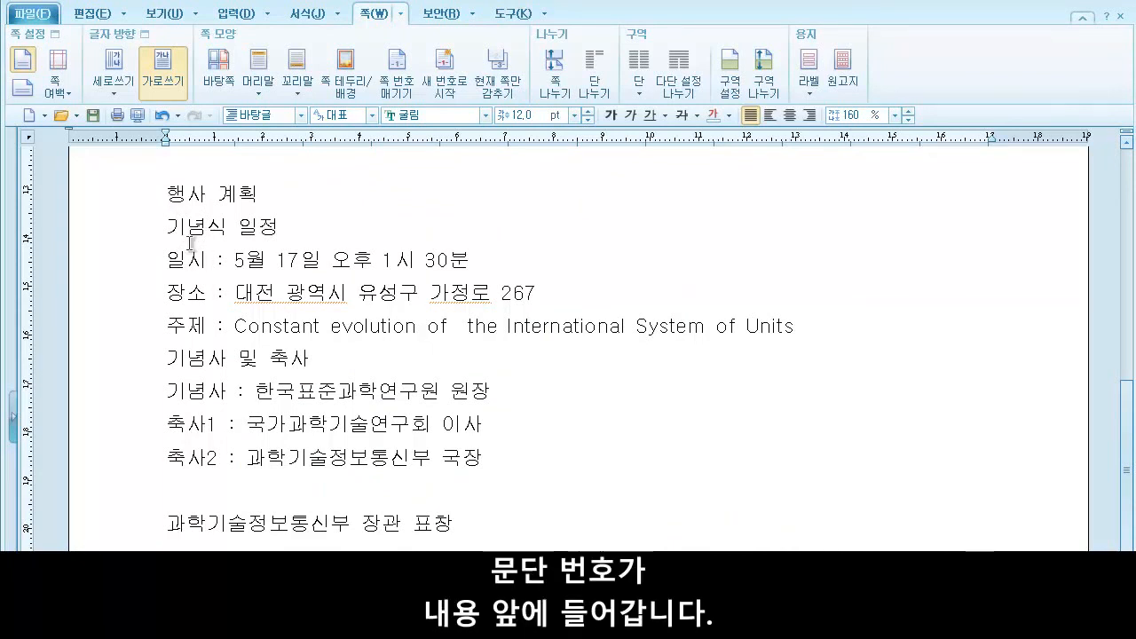
pyautogui.moveTo(158, 249); pyautogui.dragTo(169, 473)
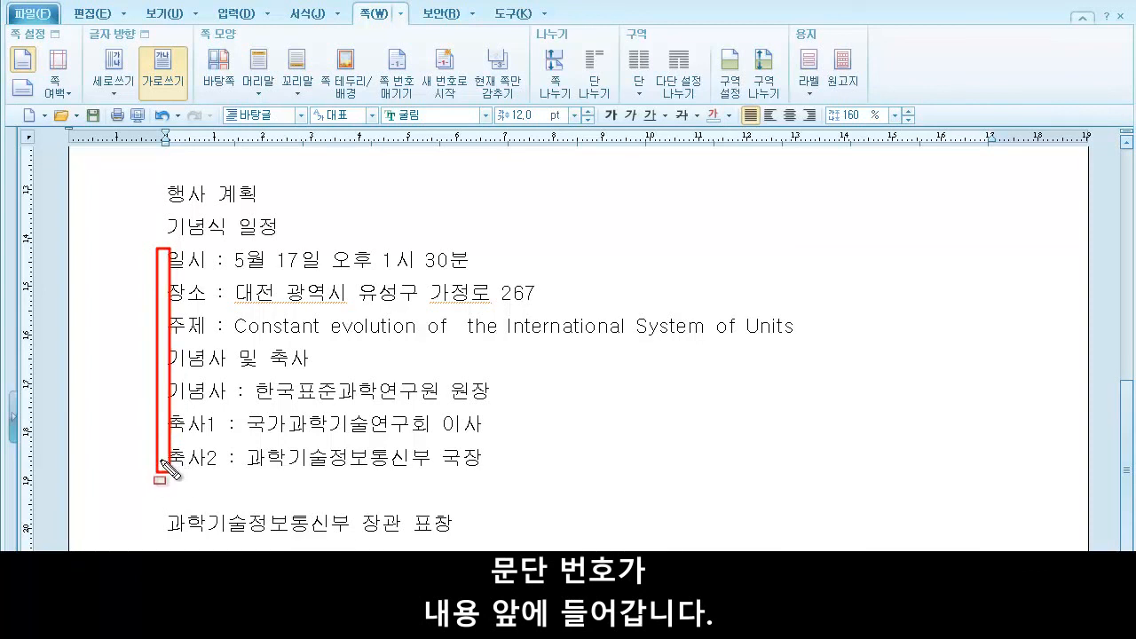
pyautogui.press('Escape')
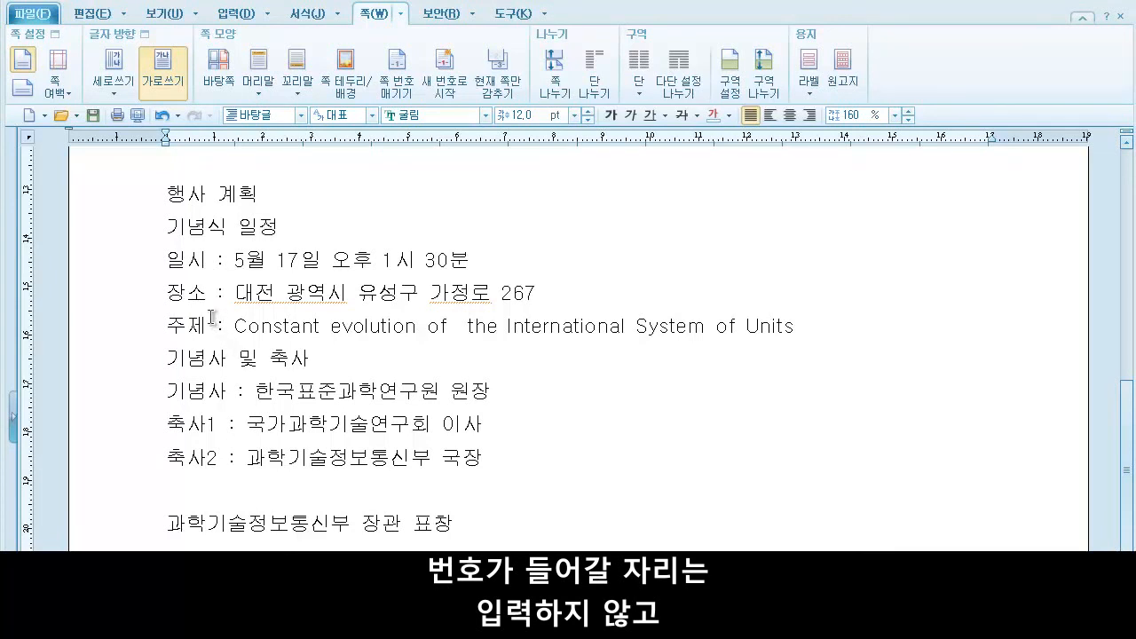
pyautogui.moveTo(167, 227); pyautogui.dragTo(501, 462)
pyautogui.click(496, 467)
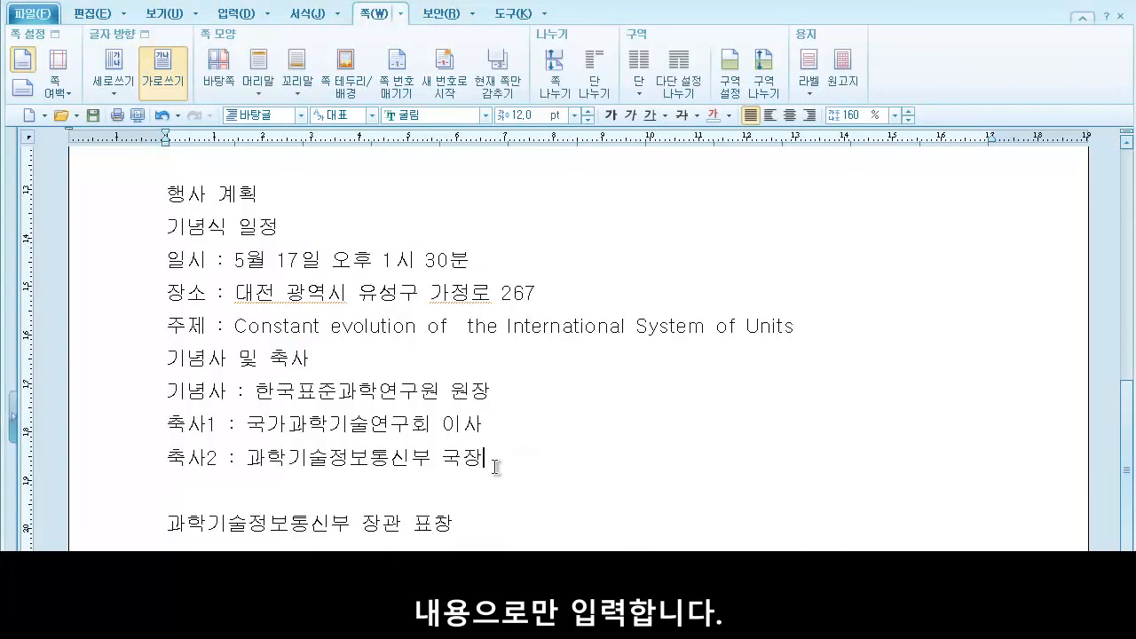
# Step: Insert a table with 4 rows and 4 columns on the line below 과학기술정보통신부 장관 표창
pyautogui.scroll(-3, 495, 465)
pyautogui.scroll(1, 537, 449)
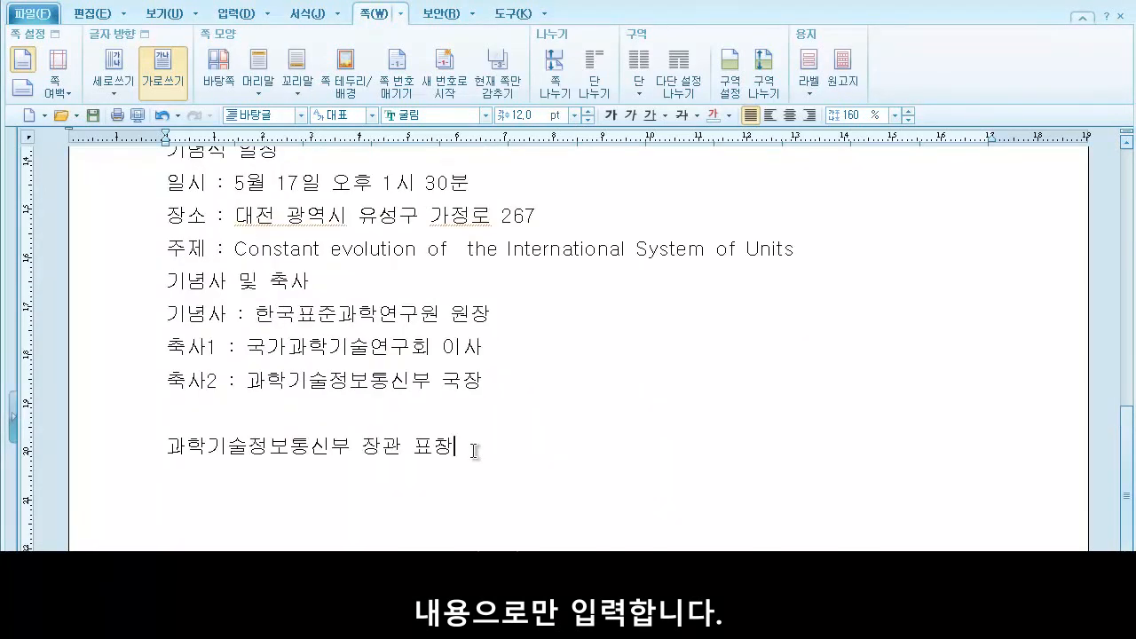
pyautogui.click(257, 480)
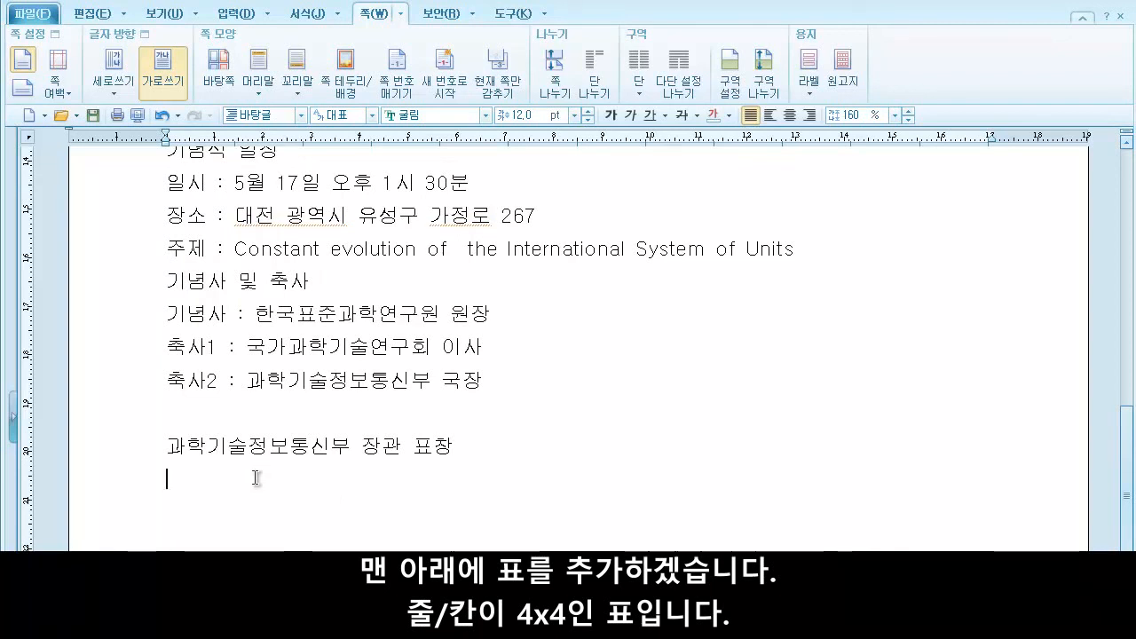
pyautogui.click(92, 13)
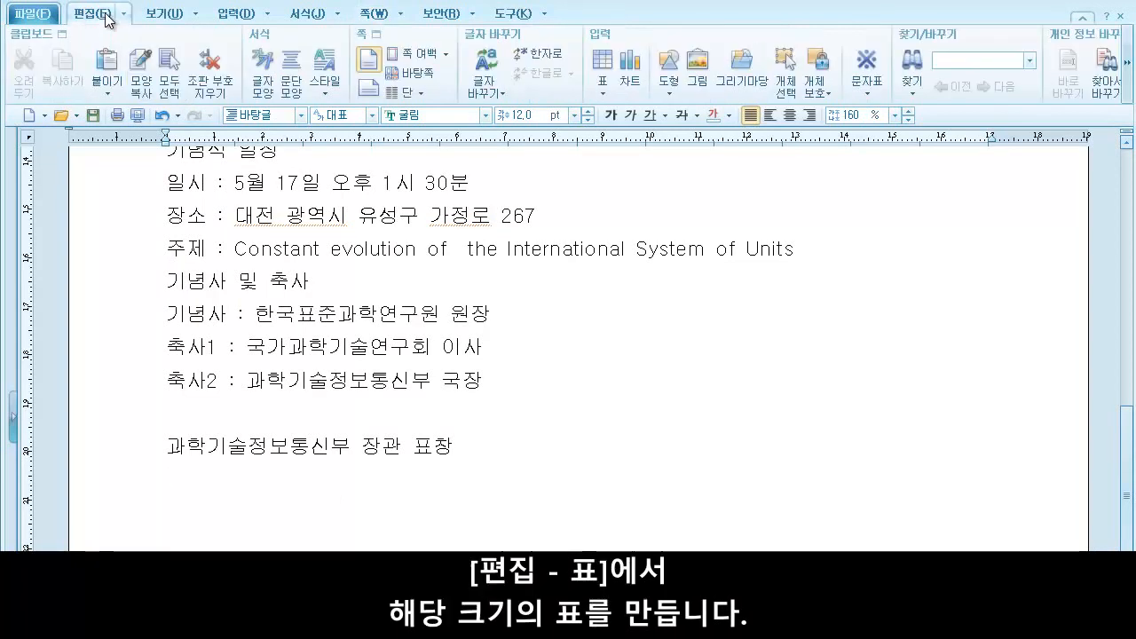
pyautogui.click(603, 95)
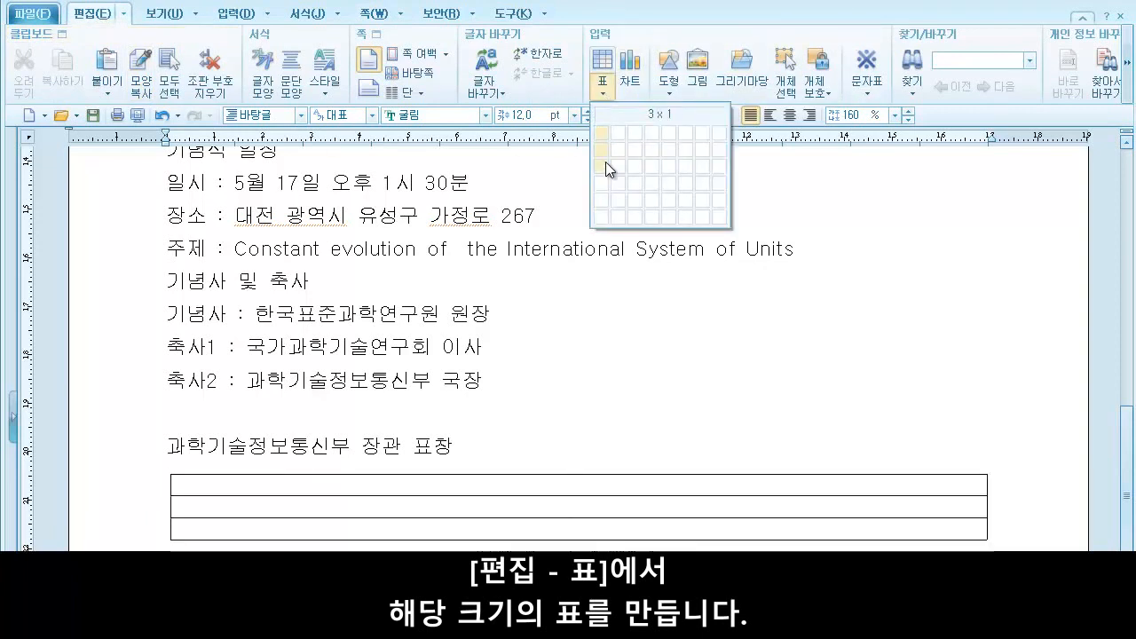
pyautogui.click(654, 188)
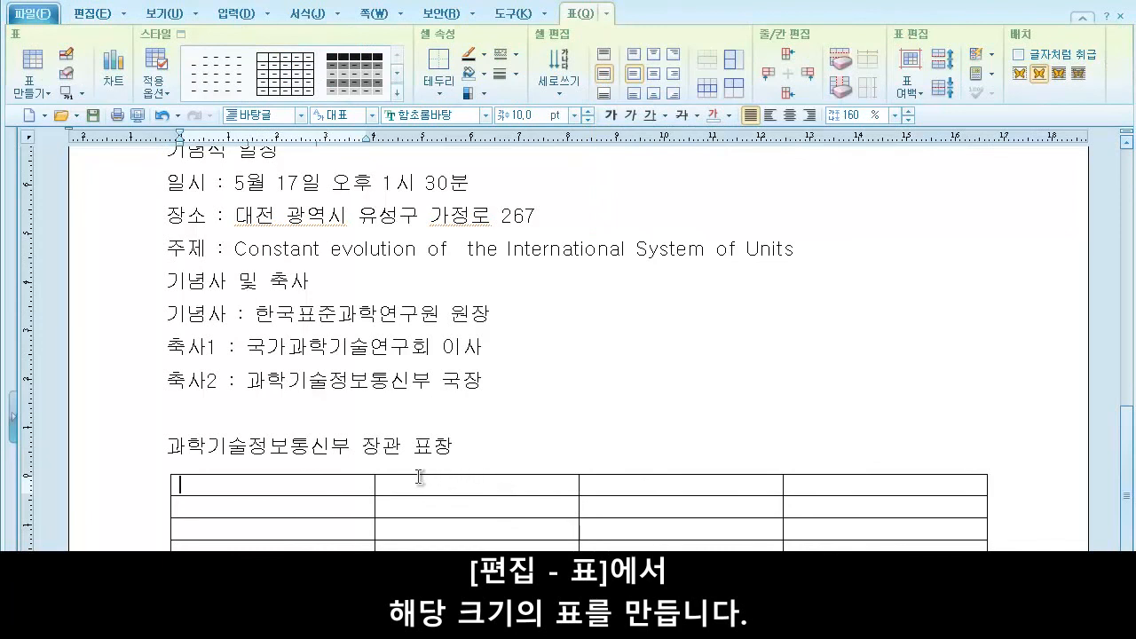
# Step: Adjust the table's column widths and fill in the headings 공적분야, 소속, 직위/직급 and 성명 with three award rows
pyautogui.moveTo(377, 486); pyautogui.dragTo(482, 486)
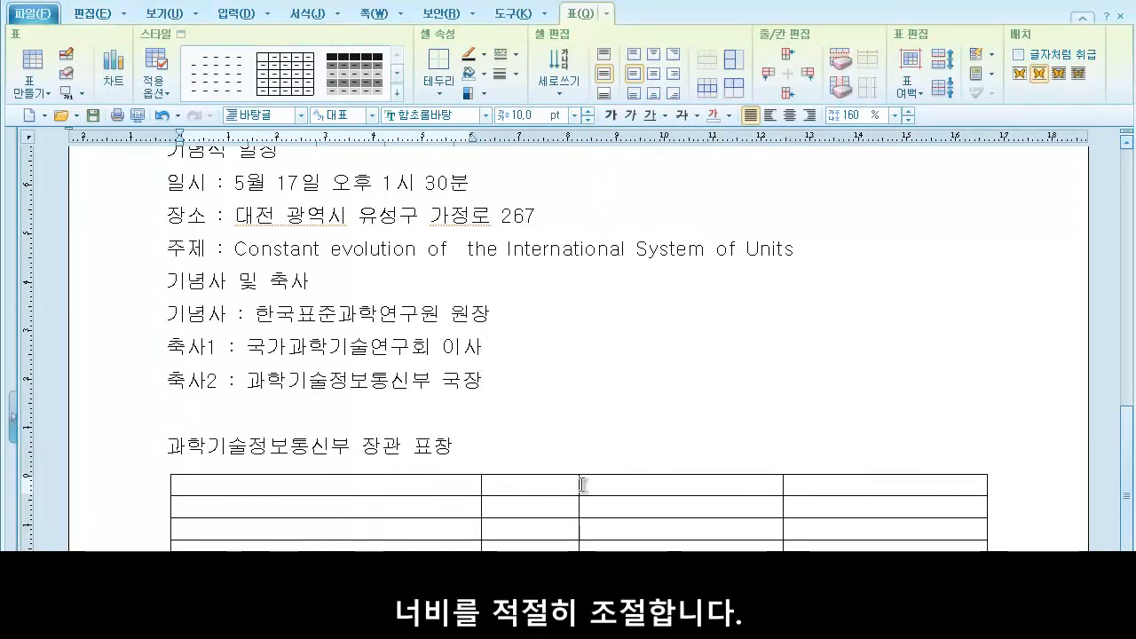
pyautogui.moveTo(580, 484); pyautogui.dragTo(701, 487)
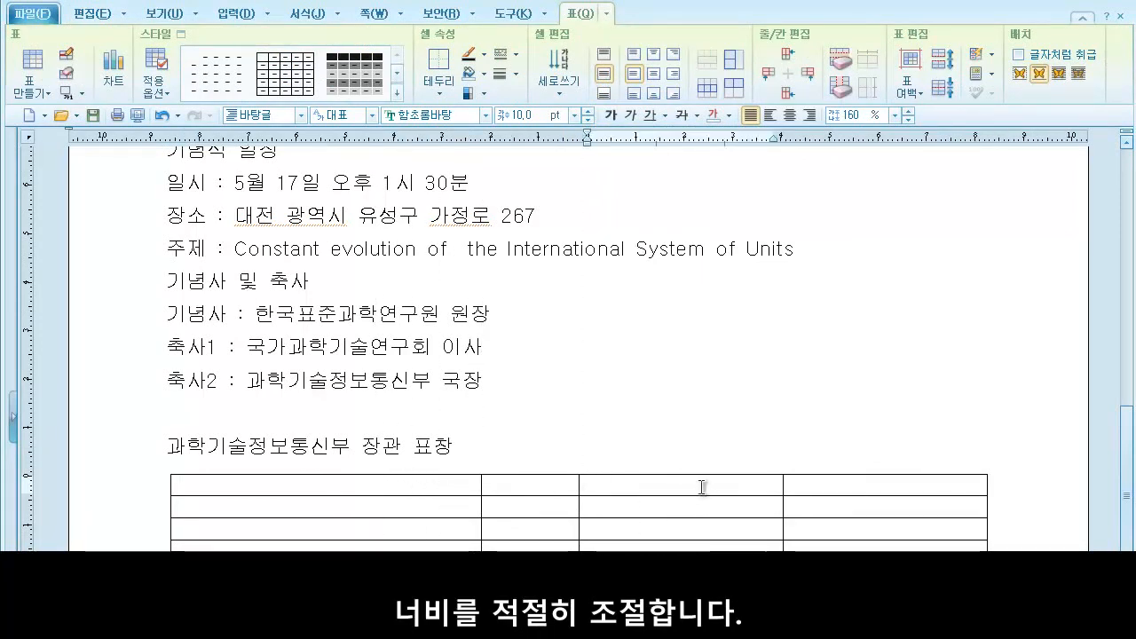
pyautogui.moveTo(785, 486); pyautogui.dragTo(886, 502)
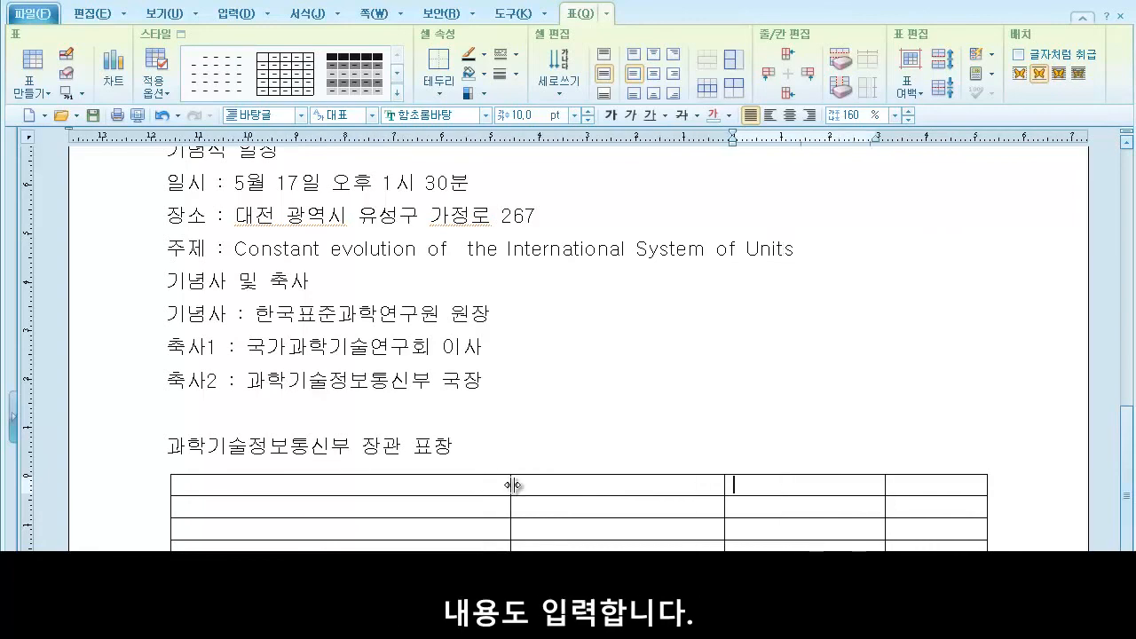
pyautogui.click(409, 481)
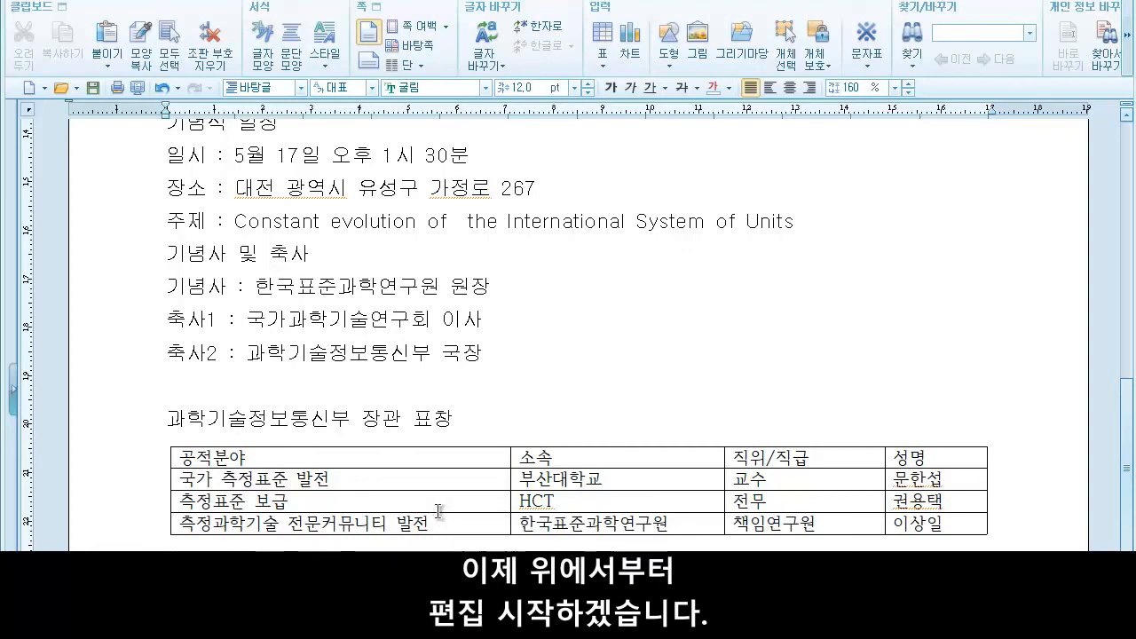
# Step: Return to the start of the document and add a both-pages header with the 모양 없음 style
pyautogui.scroll(5, 435, 511)
pyautogui.scroll(5, 435, 511)
pyautogui.click(169, 239)
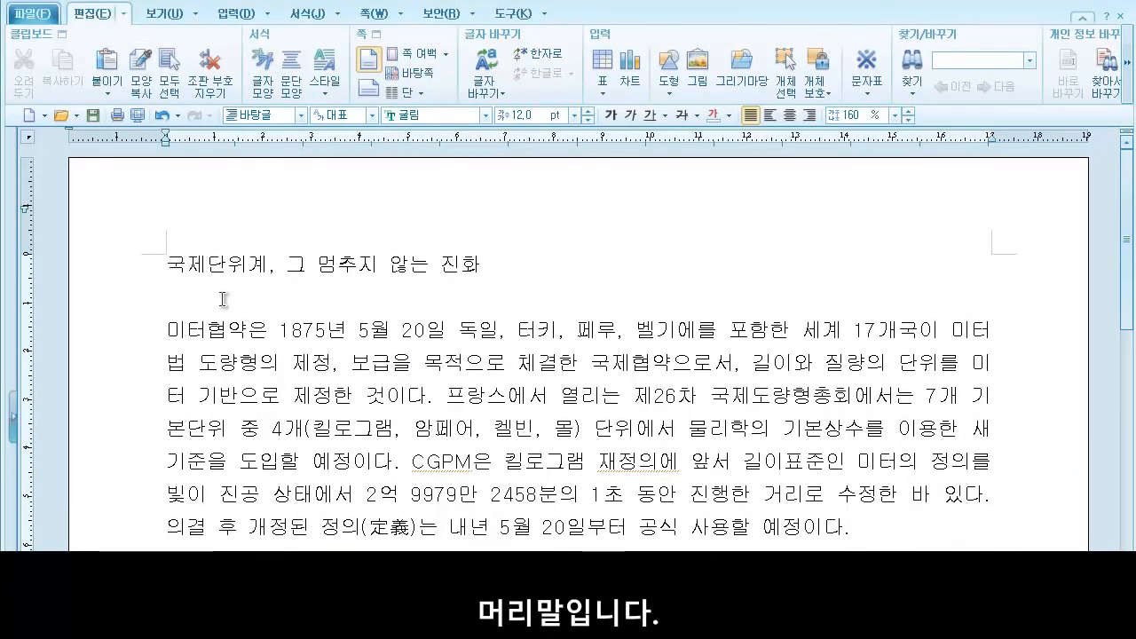
pyautogui.click(371, 18)
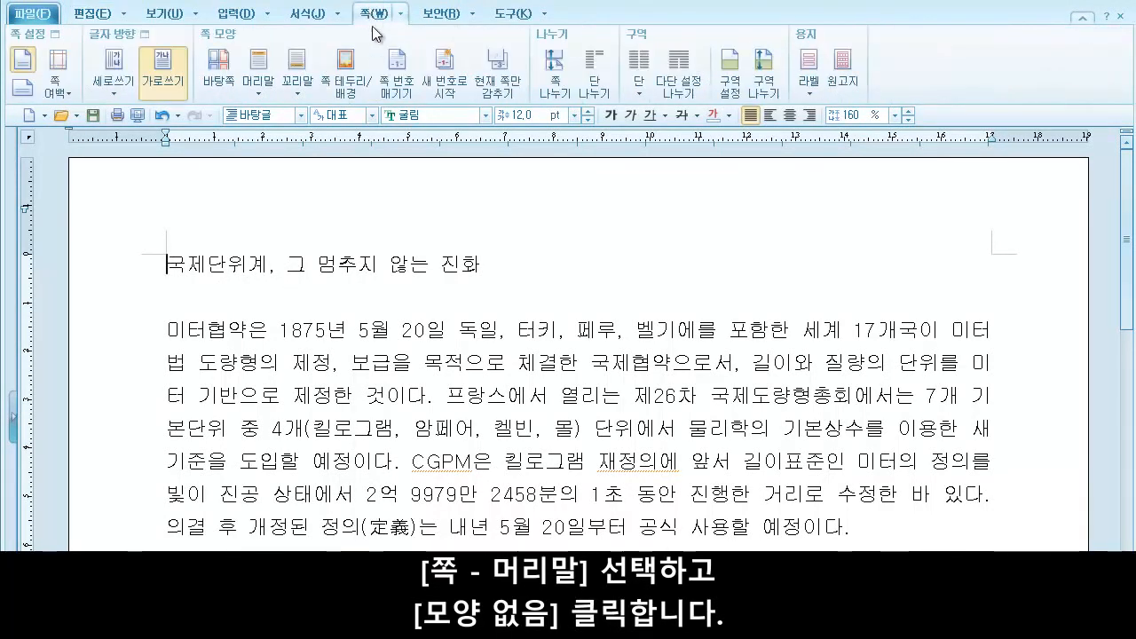
pyautogui.click(263, 77)
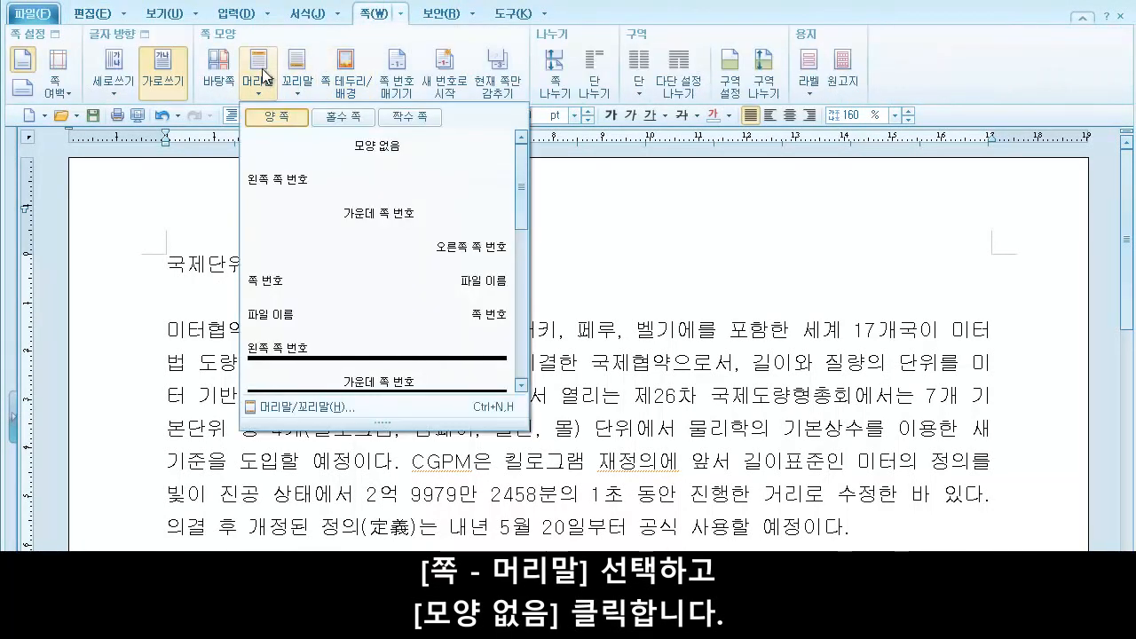
pyautogui.click(371, 150)
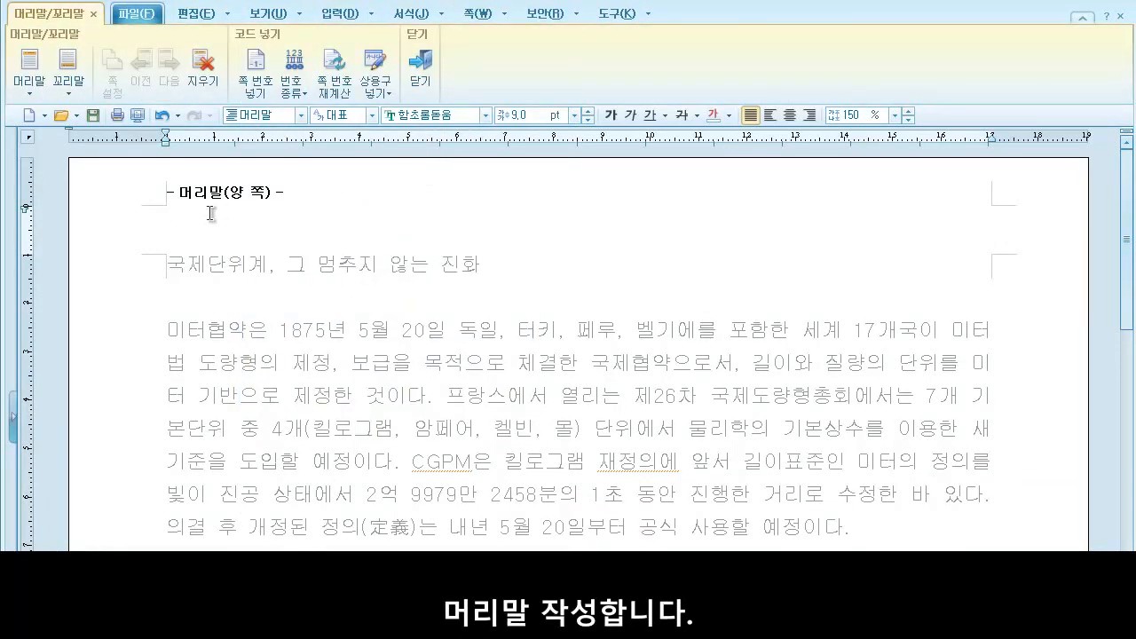
# Step: Enter I-KOREA4.0 as the header text, format it in 궁서 at 11 pt with centre alignment, and leave header editing
pyautogui.write('I-KOREA4.0')
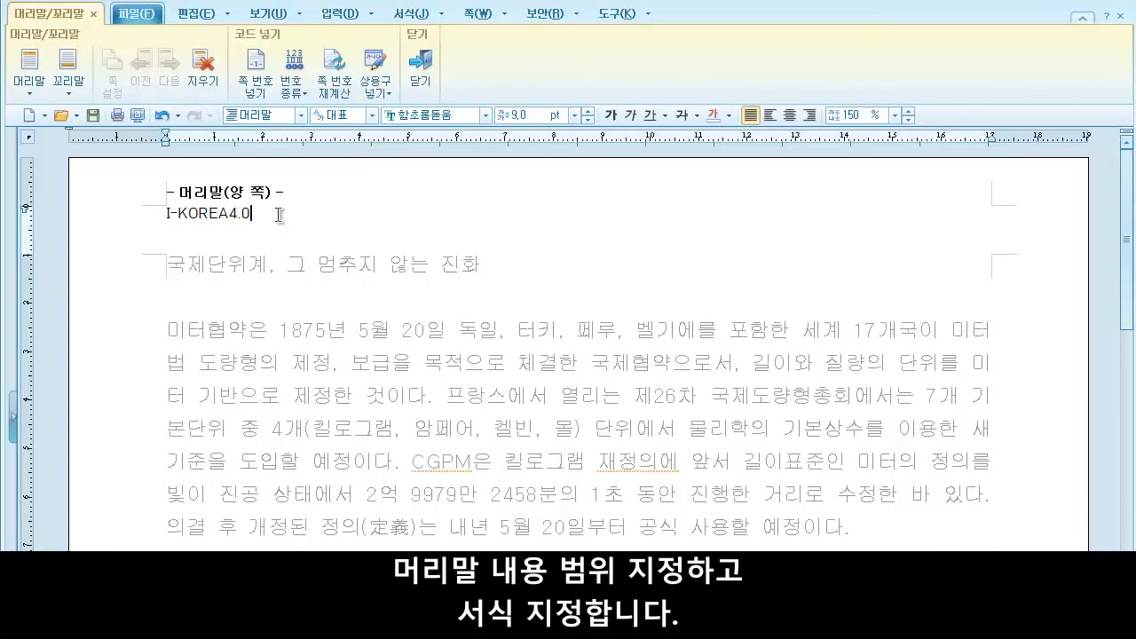
pyautogui.doubleClick(209, 215)
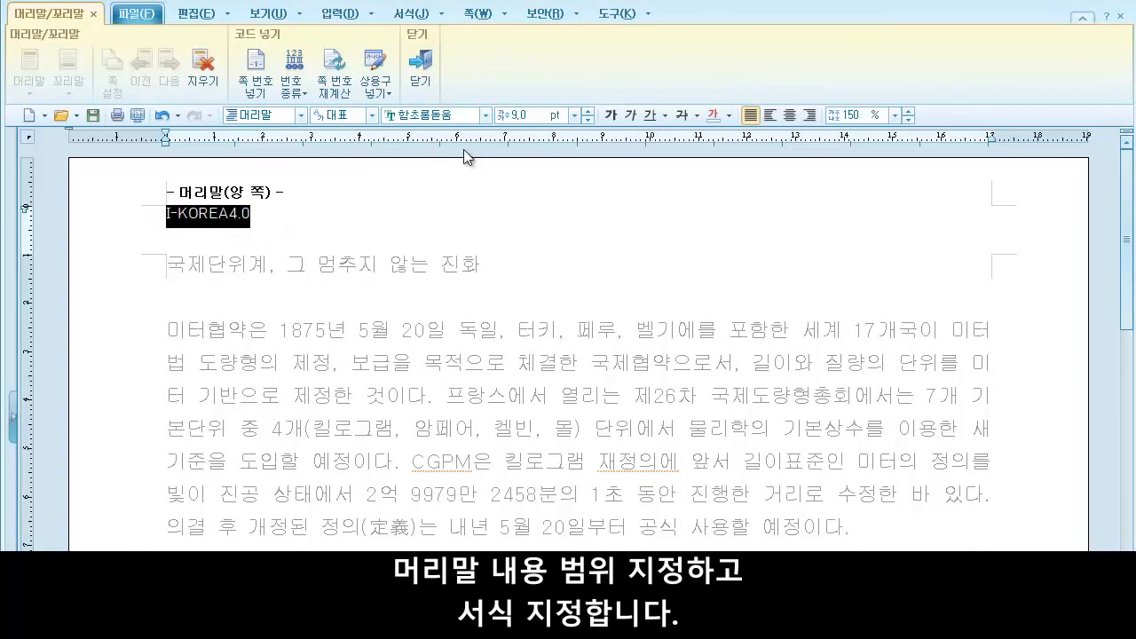
pyautogui.click(485, 115)
pyautogui.click(471, 182)
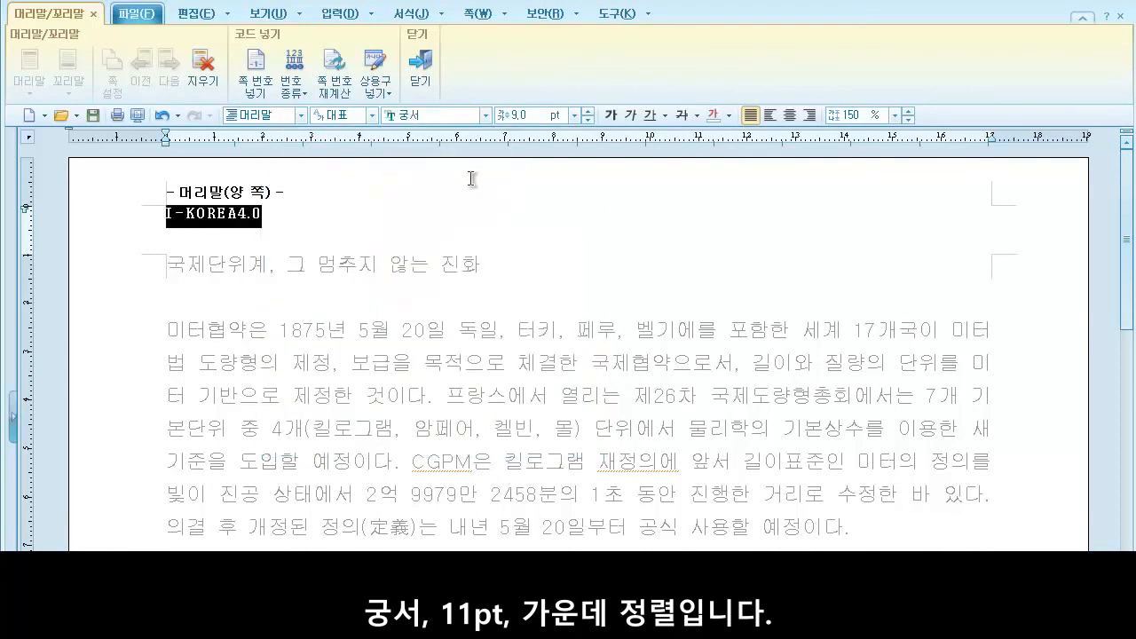
pyautogui.click(590, 110)
pyautogui.click(590, 111)
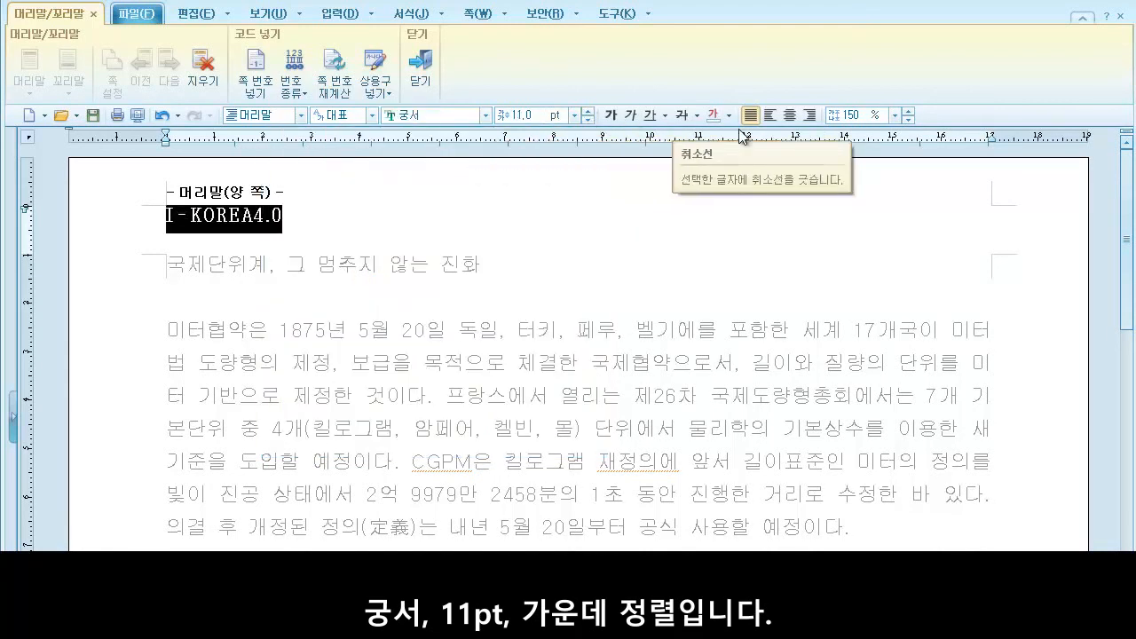
pyautogui.click(790, 116)
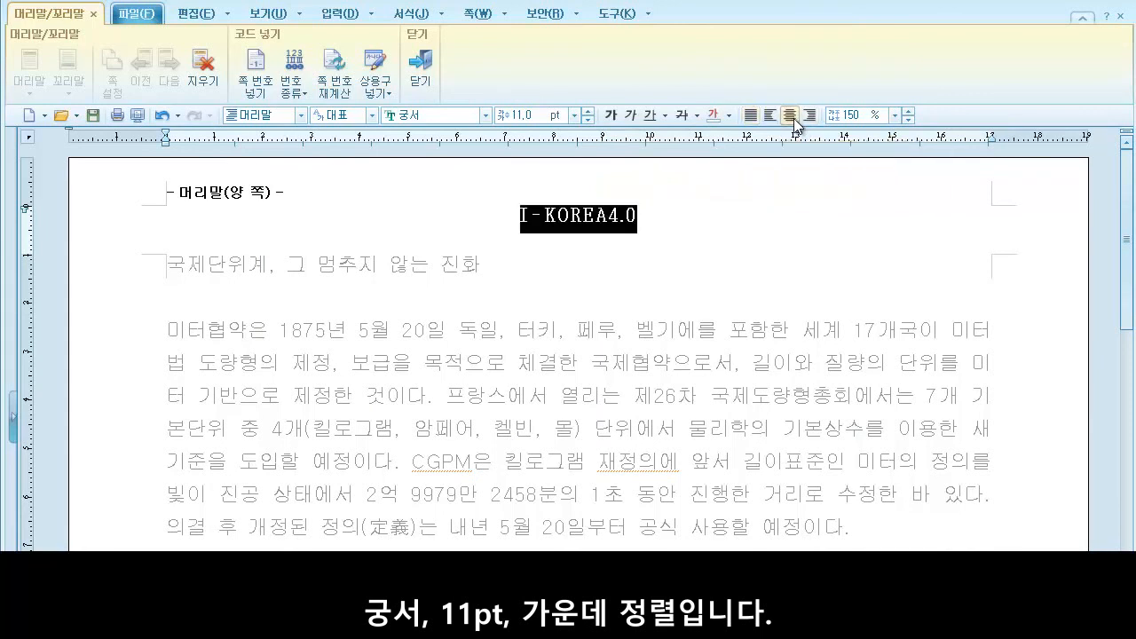
pyautogui.click(625, 214)
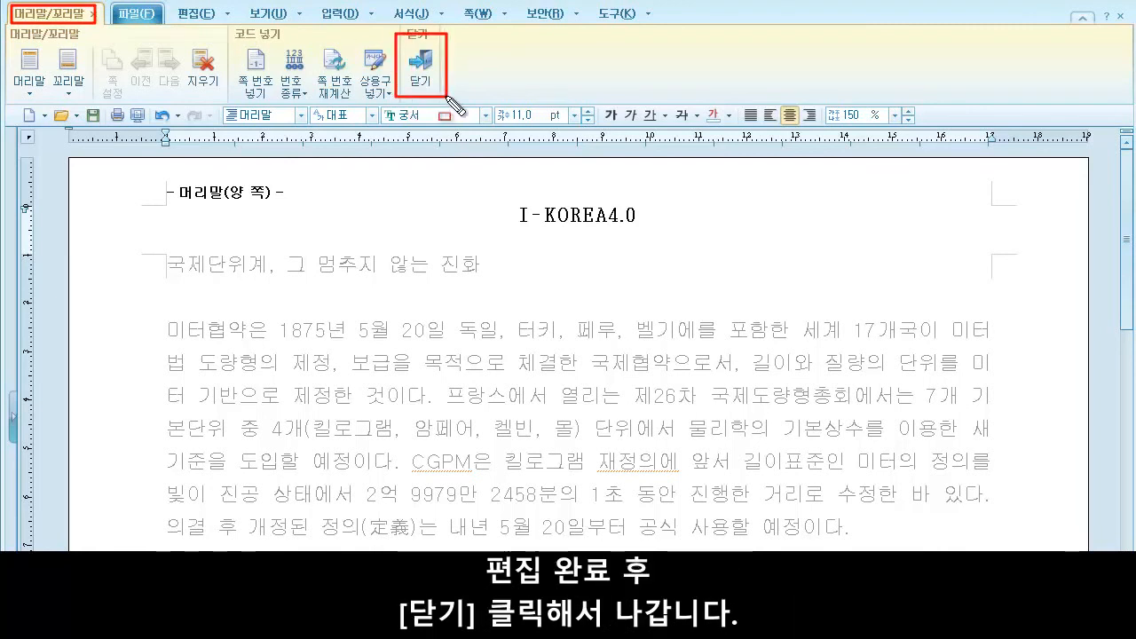
pyautogui.click(428, 70)
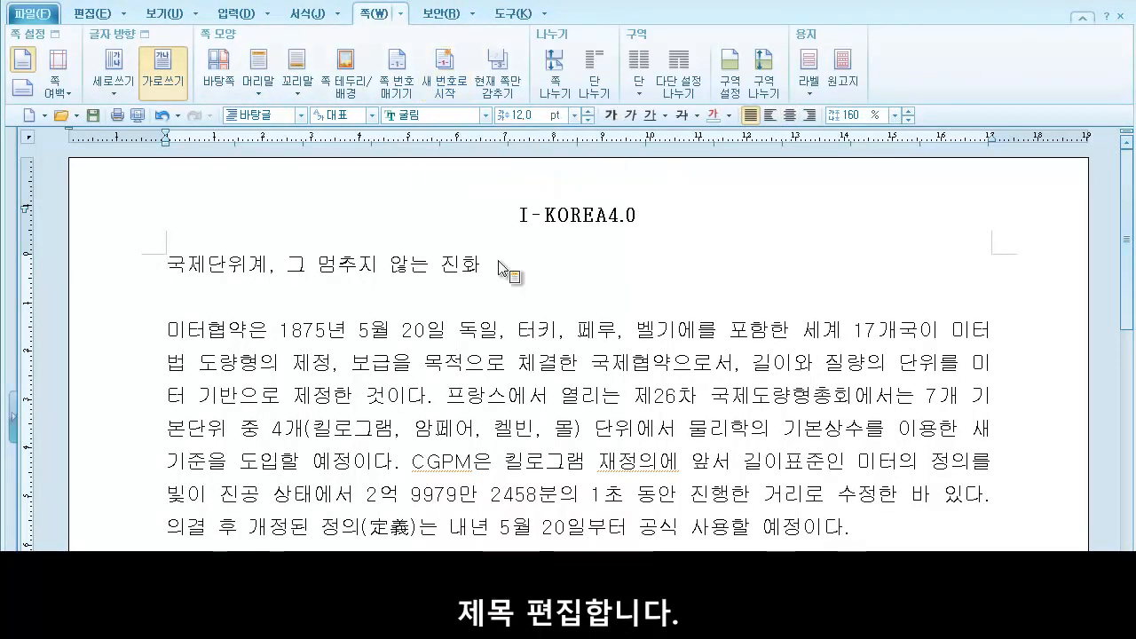
# Step: Format the title 국제단위계, 그 멈추지 않는 진화 in bold 궁서 at 21 pt
pyautogui.moveTo(481, 266); pyautogui.dragTo(168, 286)
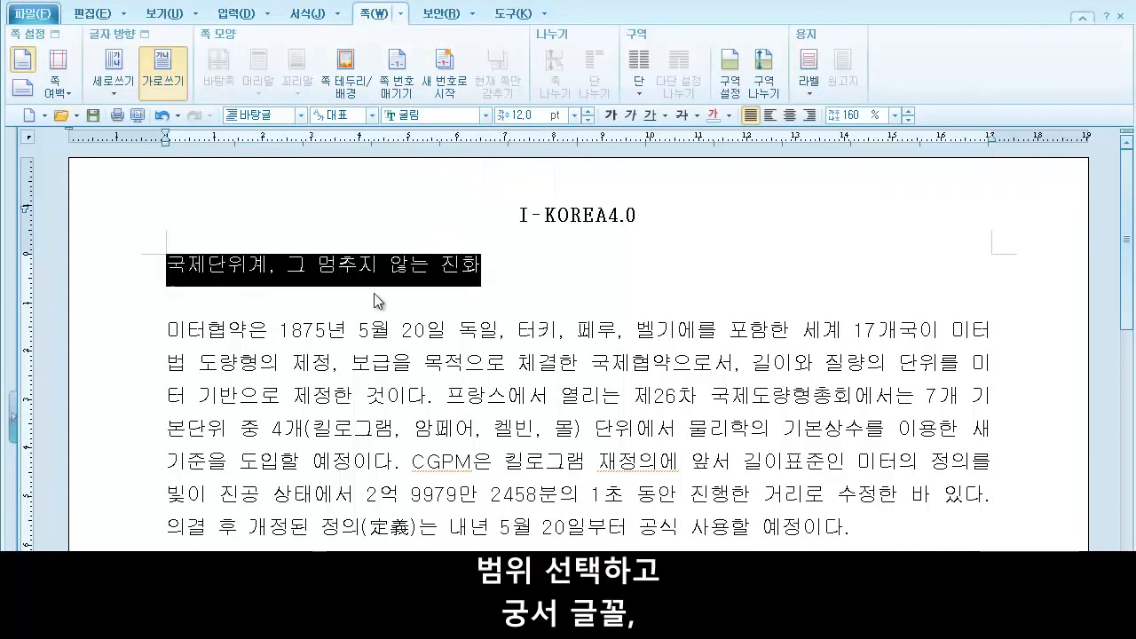
pyautogui.click(485, 115)
pyautogui.click(484, 145)
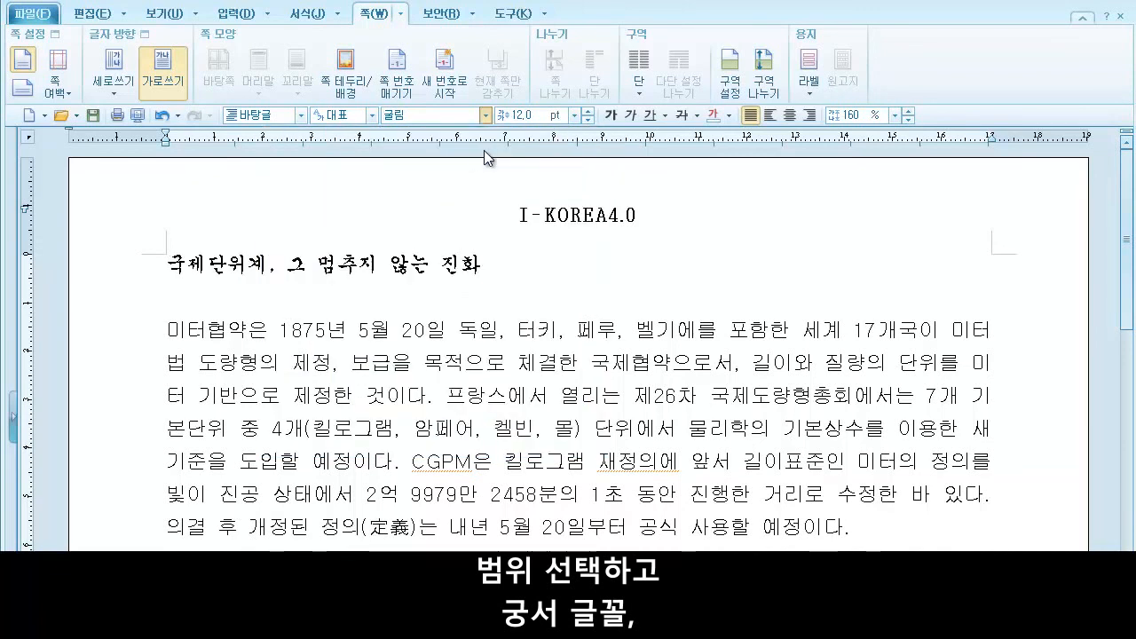
pyautogui.click(502, 115)
pyautogui.write('21')
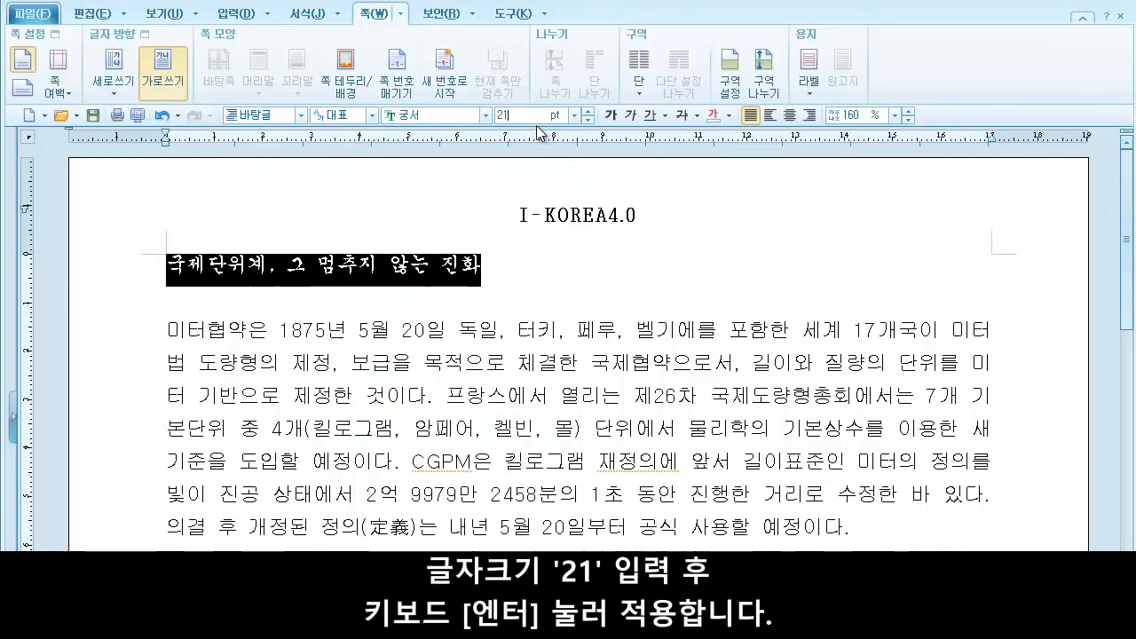
pyautogui.press('Return')
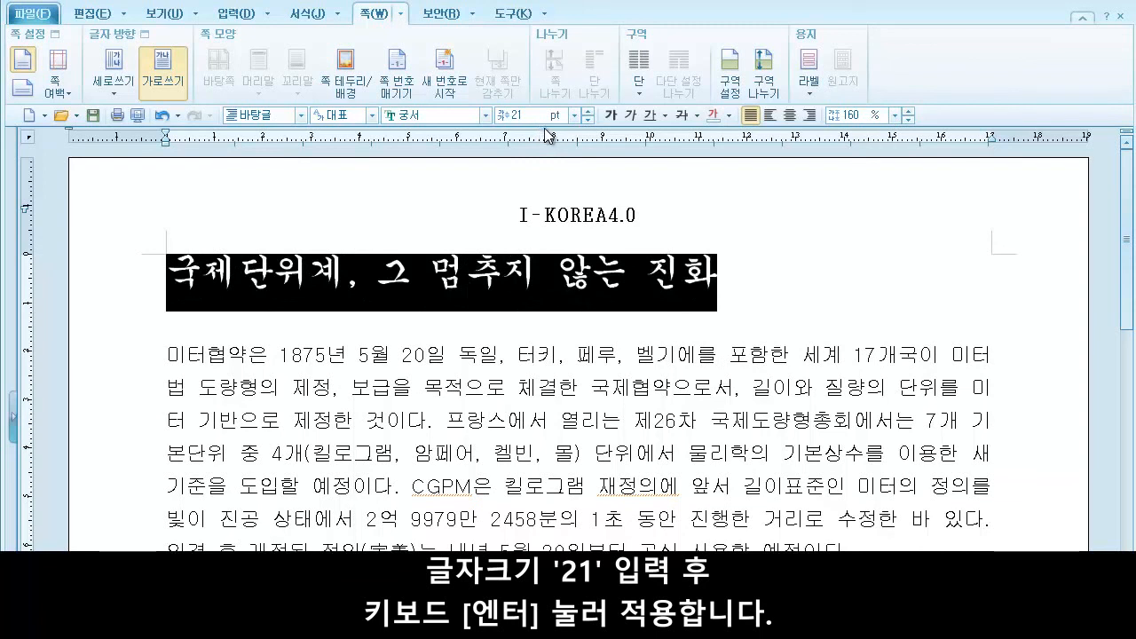
pyautogui.click(609, 116)
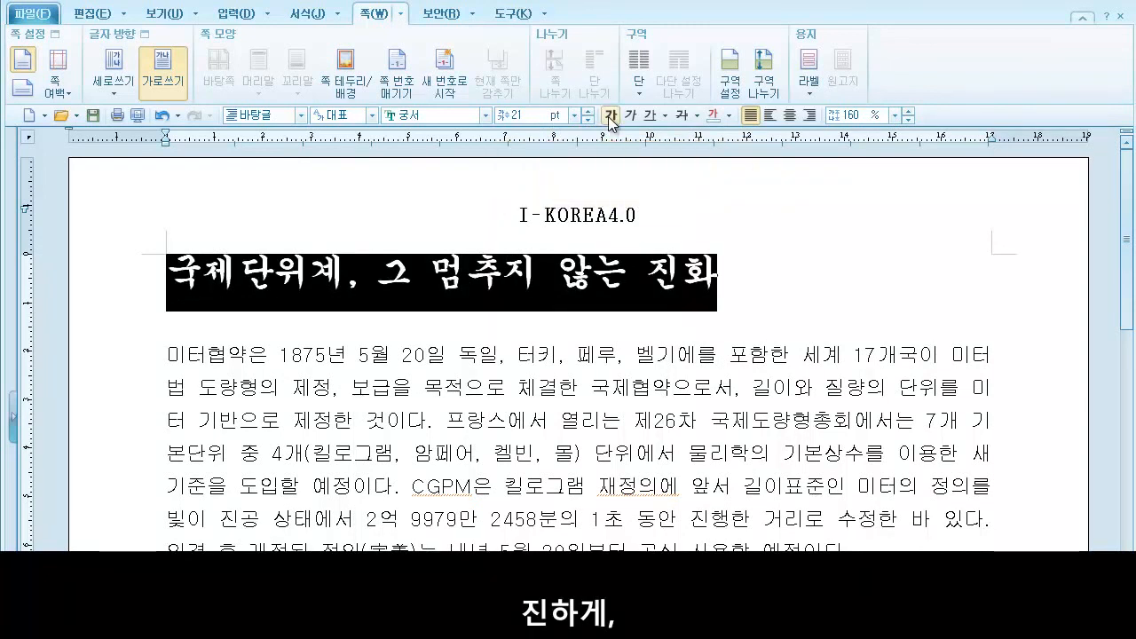
# Step: Set the title's character width (장평) to 110% and letter spacing (자간) to -10%, and centre it
pyautogui.rightClick(466, 266)
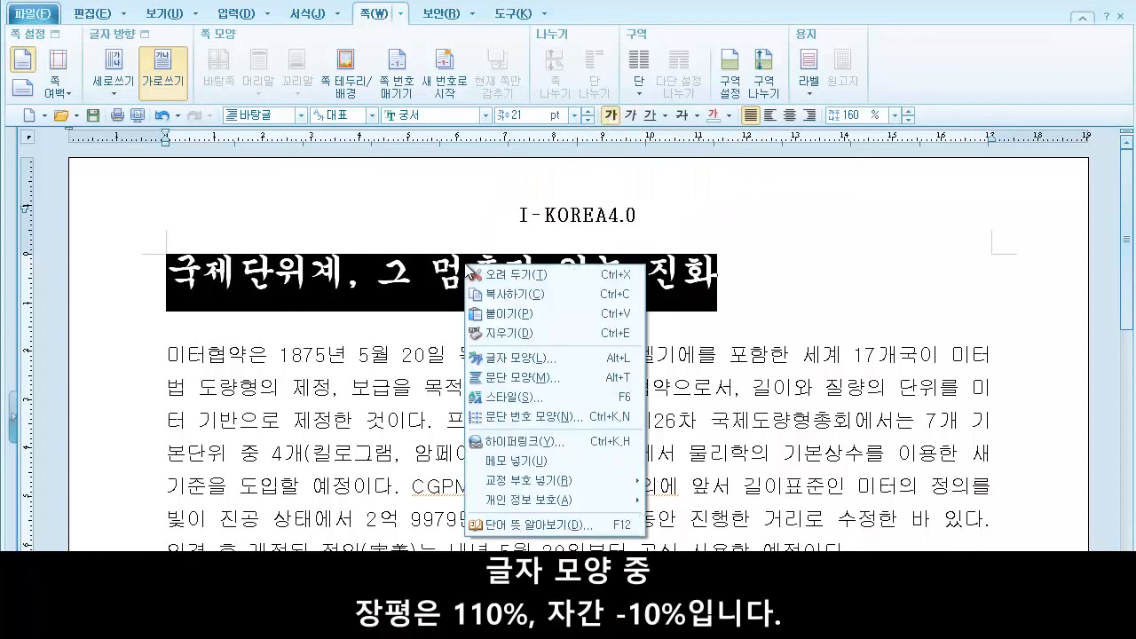
pyautogui.click(515, 357)
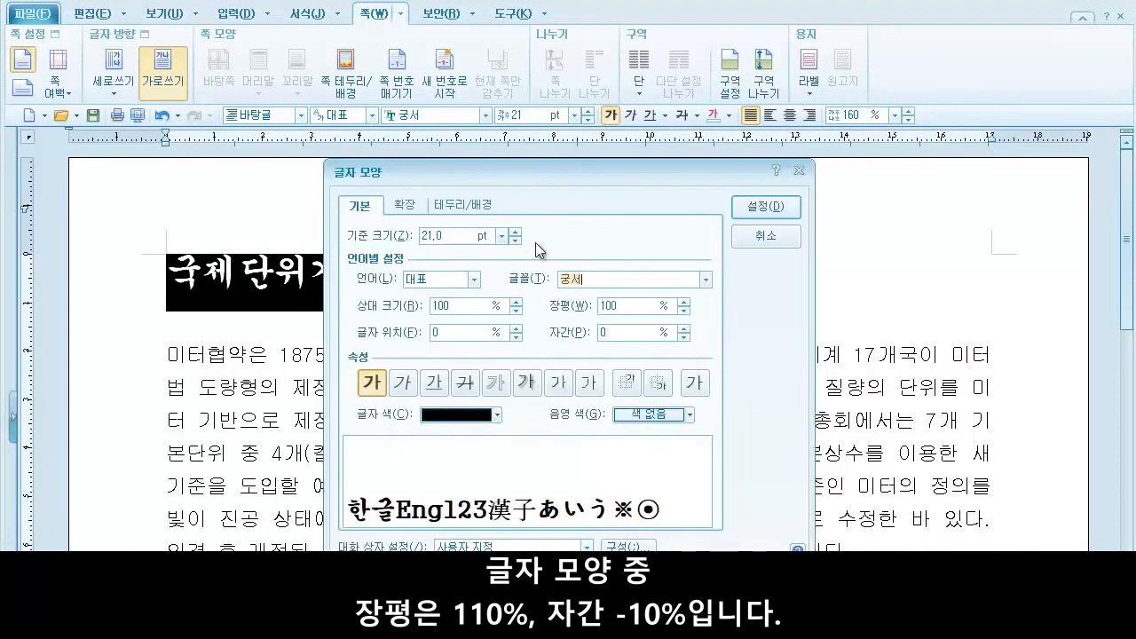
pyautogui.click(573, 308)
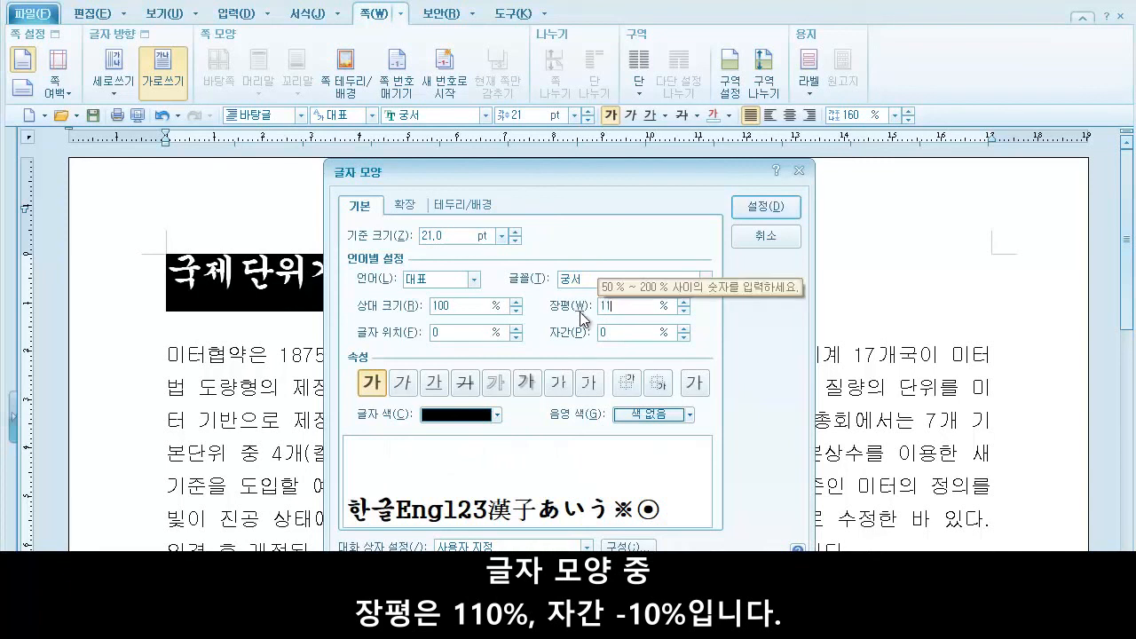
pyautogui.write('110')
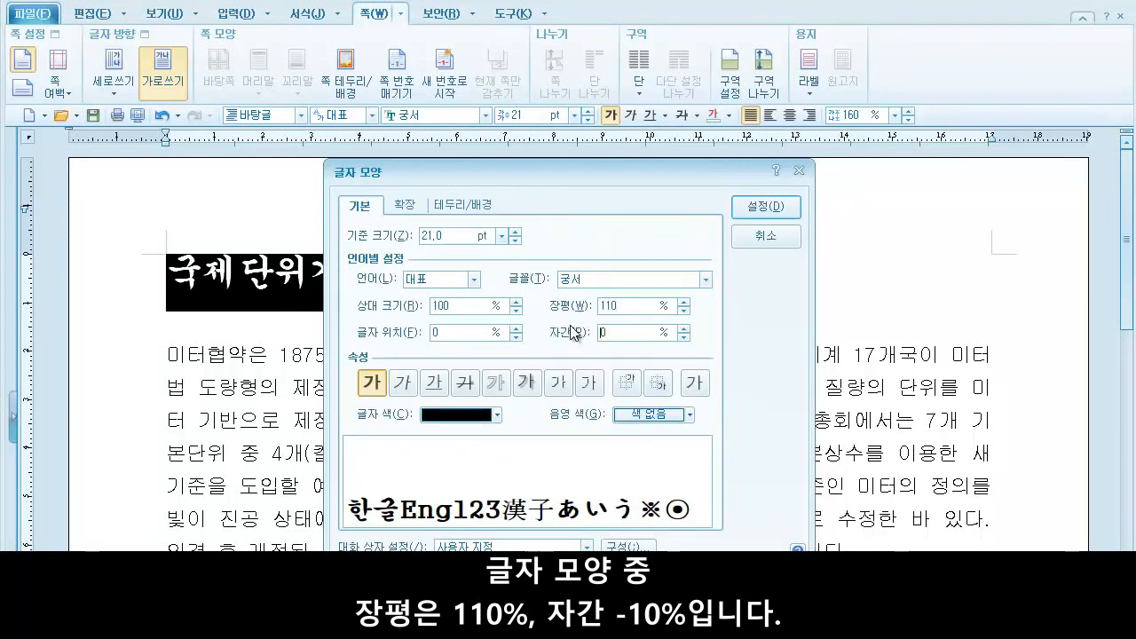
pyautogui.write('-10')
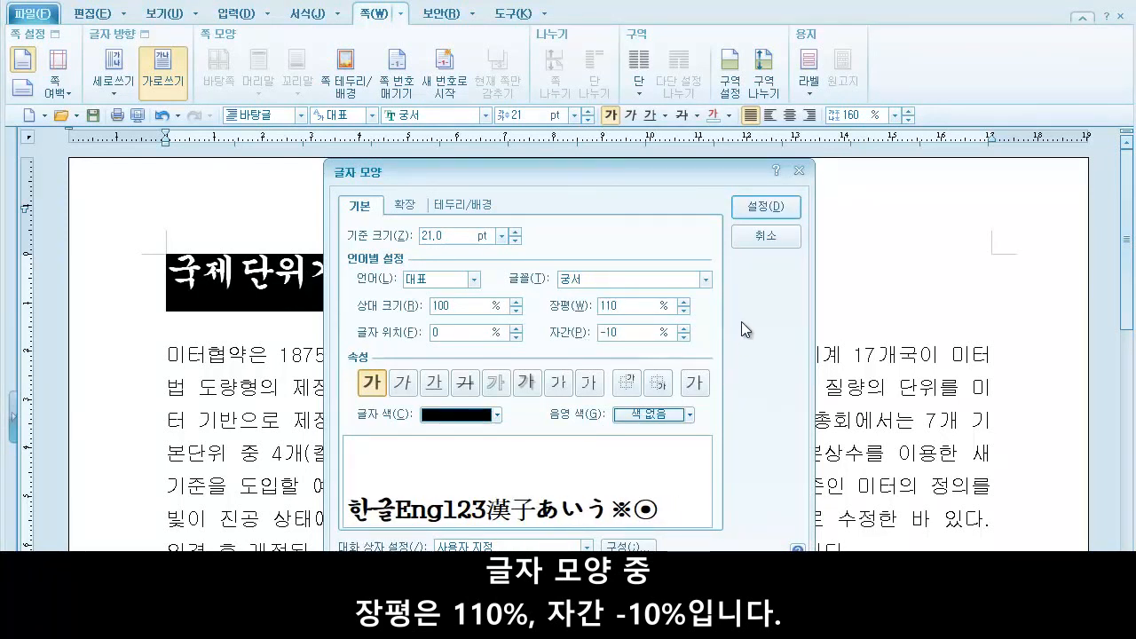
pyautogui.click(764, 211)
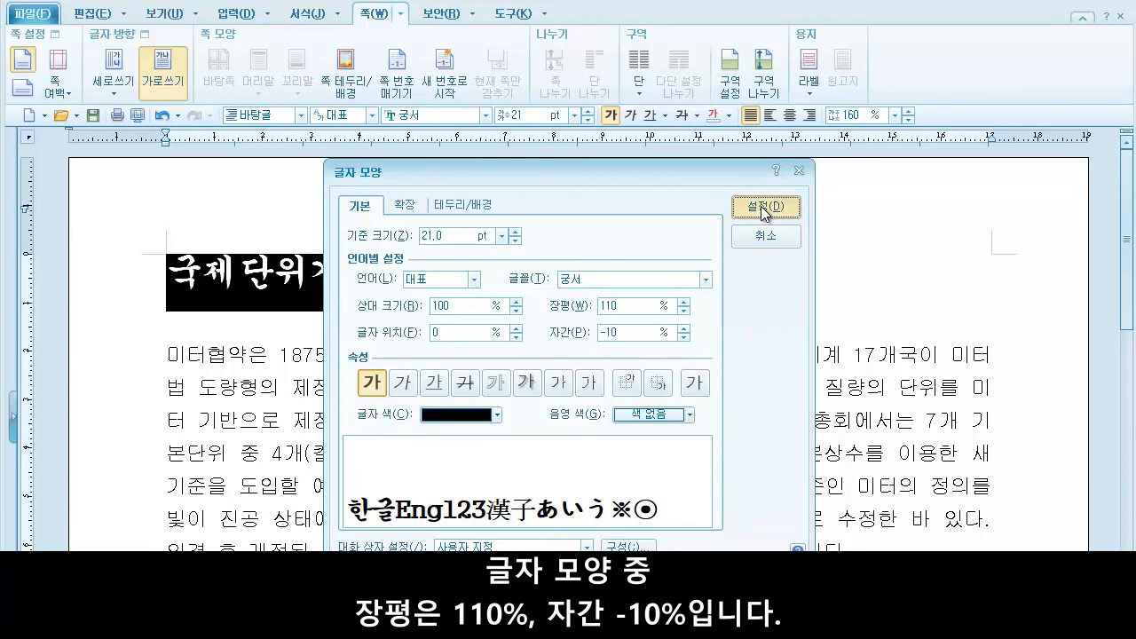
pyautogui.click(740, 282)
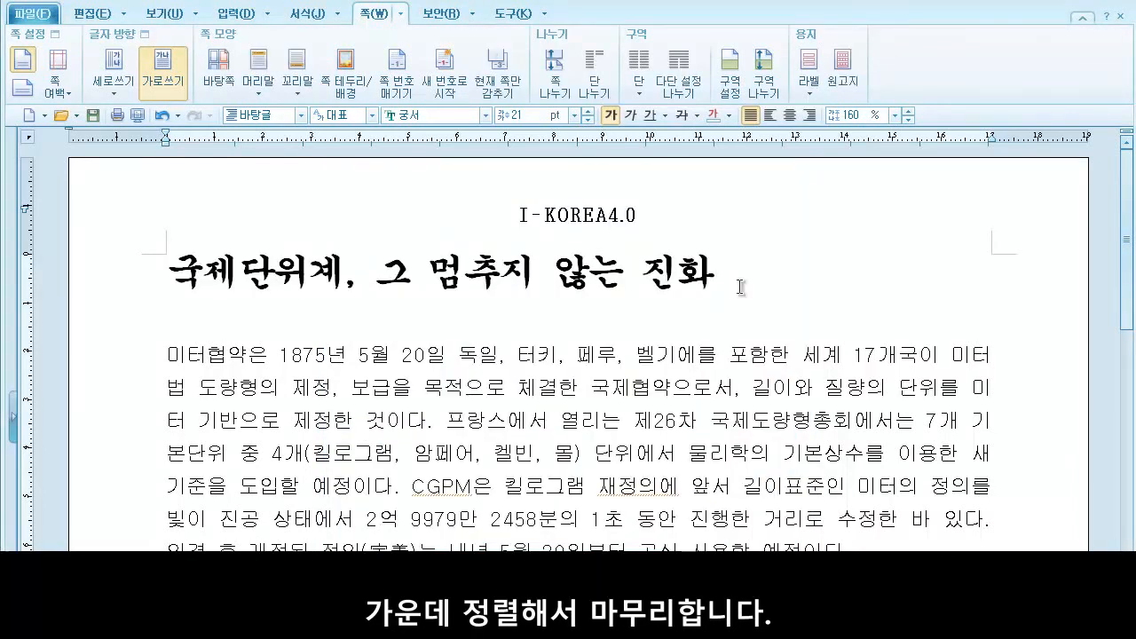
pyautogui.click(789, 115)
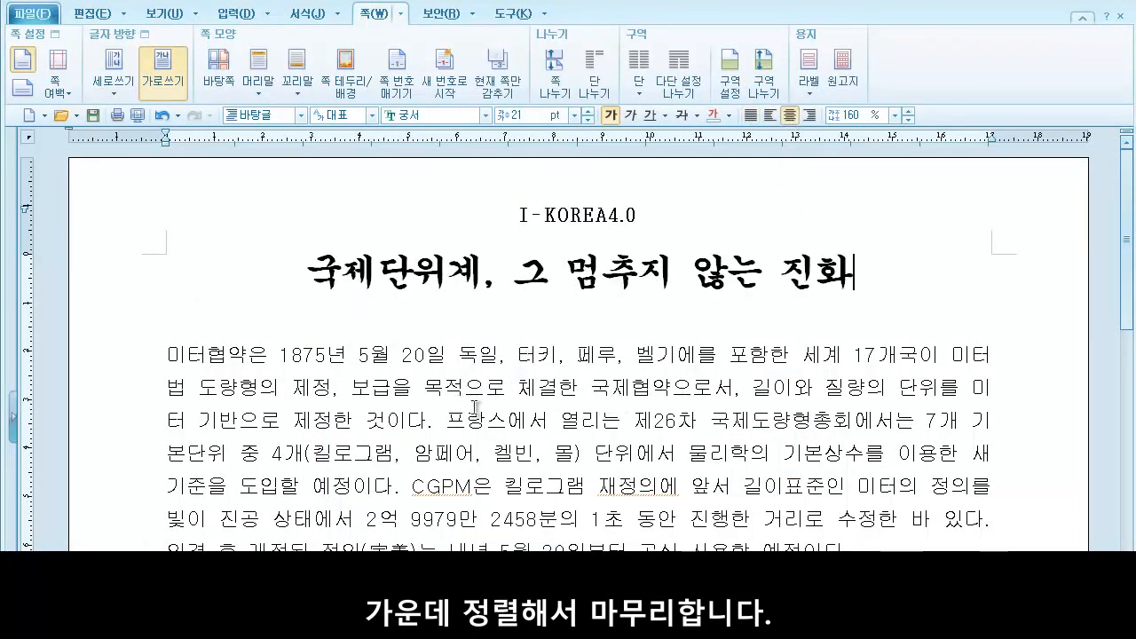
# Step: Start a first-letter decoration (문단 첫 글자 장식) for the paragraph beginning 미터협약은, choosing the 2줄 shape
pyautogui.click(170, 357)
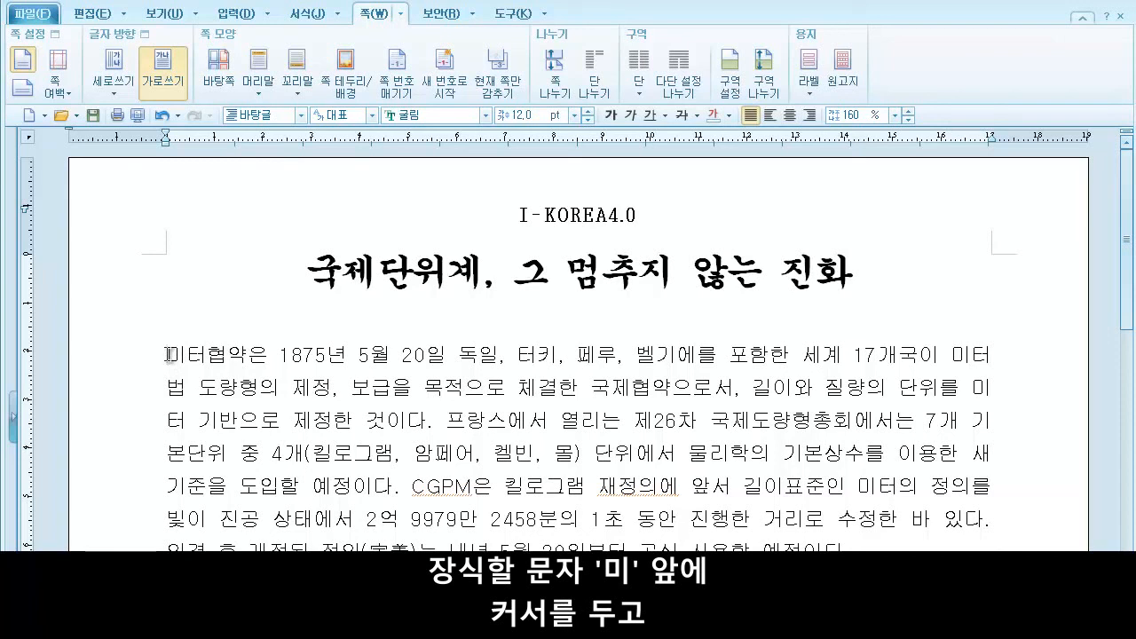
pyautogui.click(315, 13)
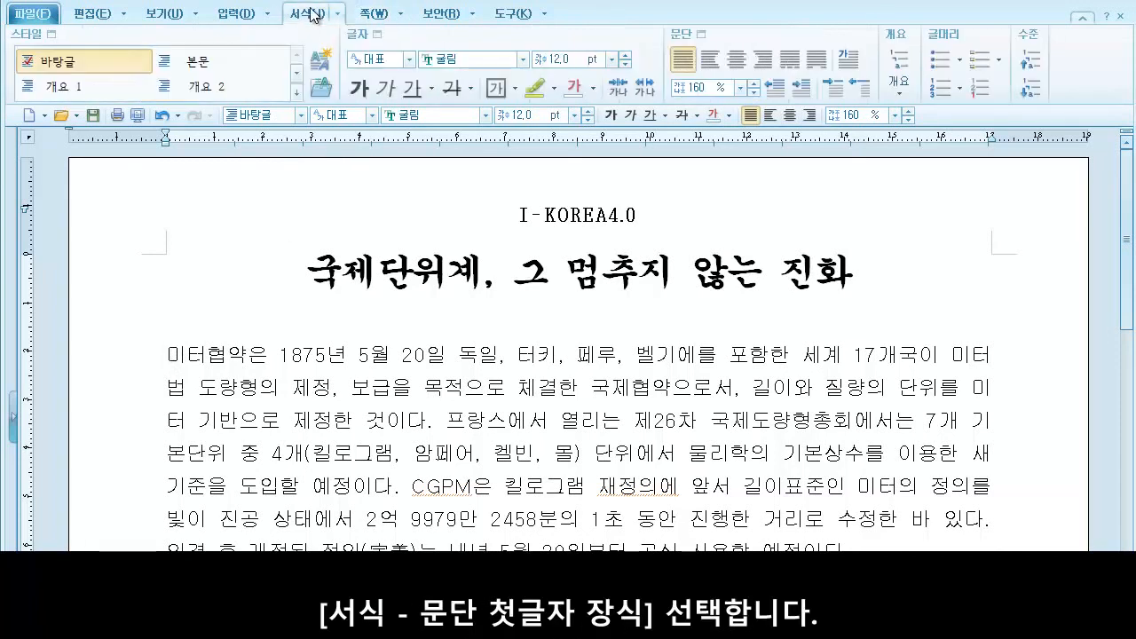
pyautogui.click(850, 60)
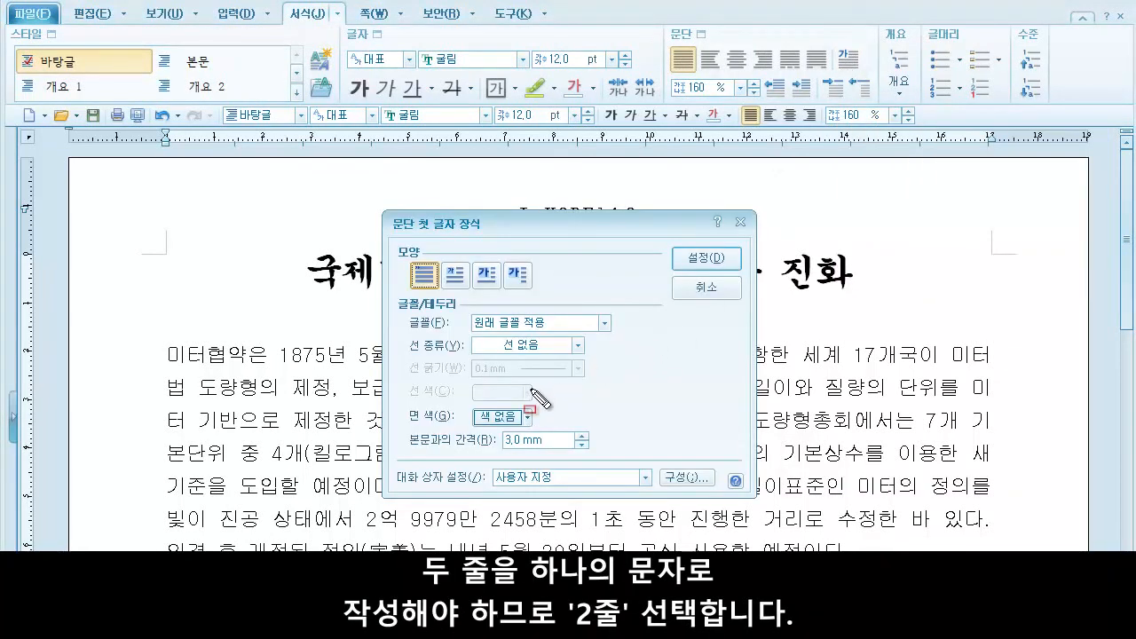
pyautogui.click(455, 275)
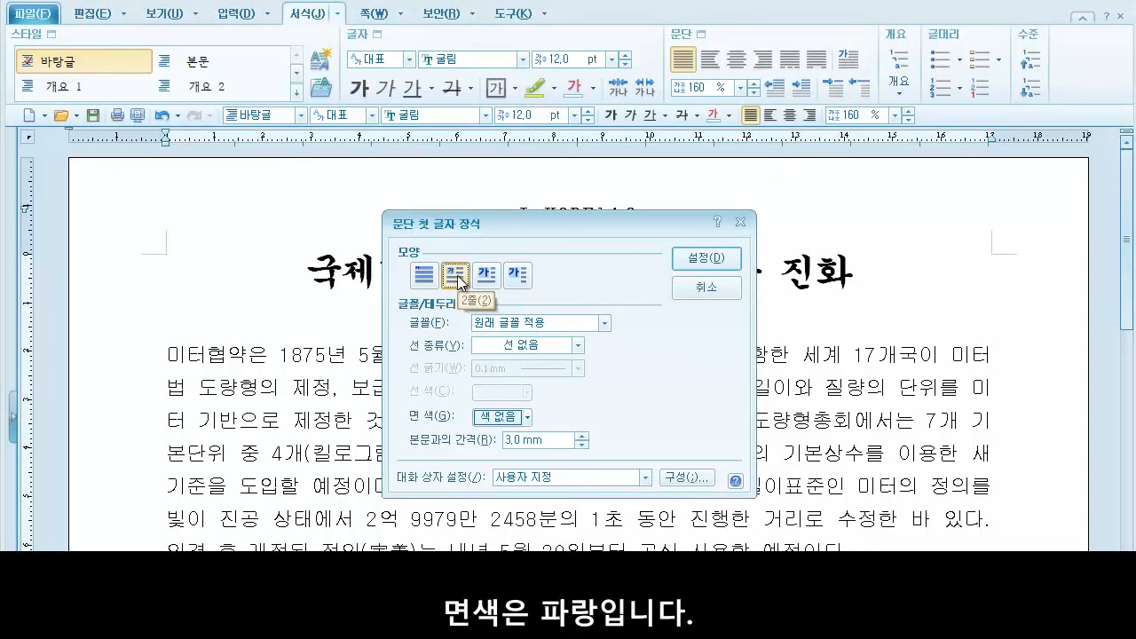
# Step: Set the decoration's fill colour to 파랑 (RGB 0,0,255) from the 오피스 colour theme and apply the decoration
pyautogui.click(527, 418)
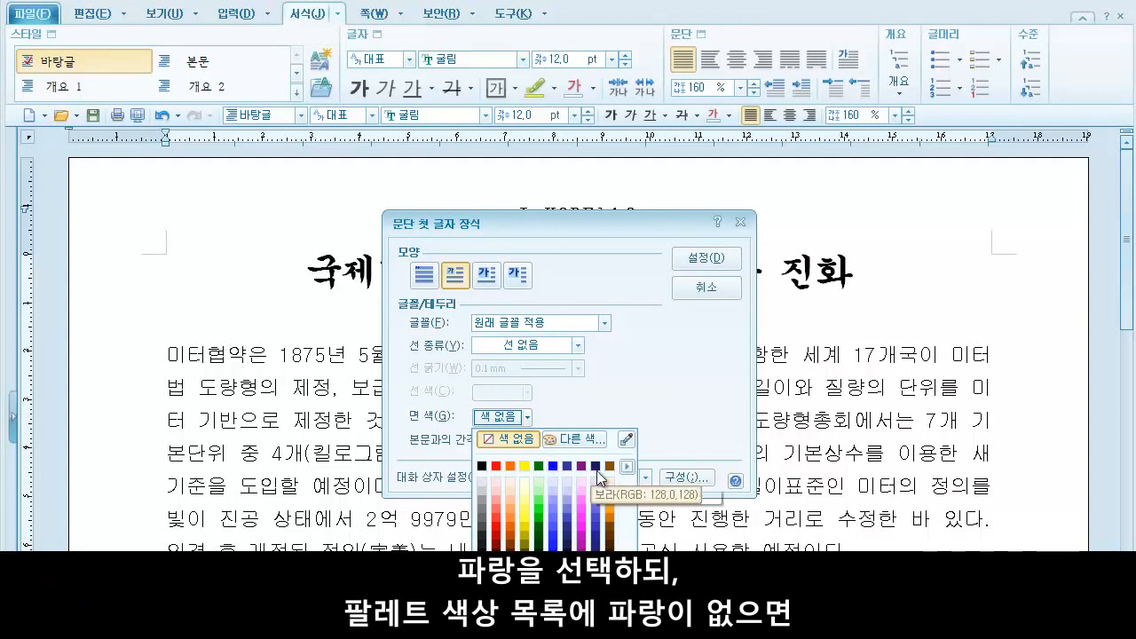
pyautogui.click(627, 467)
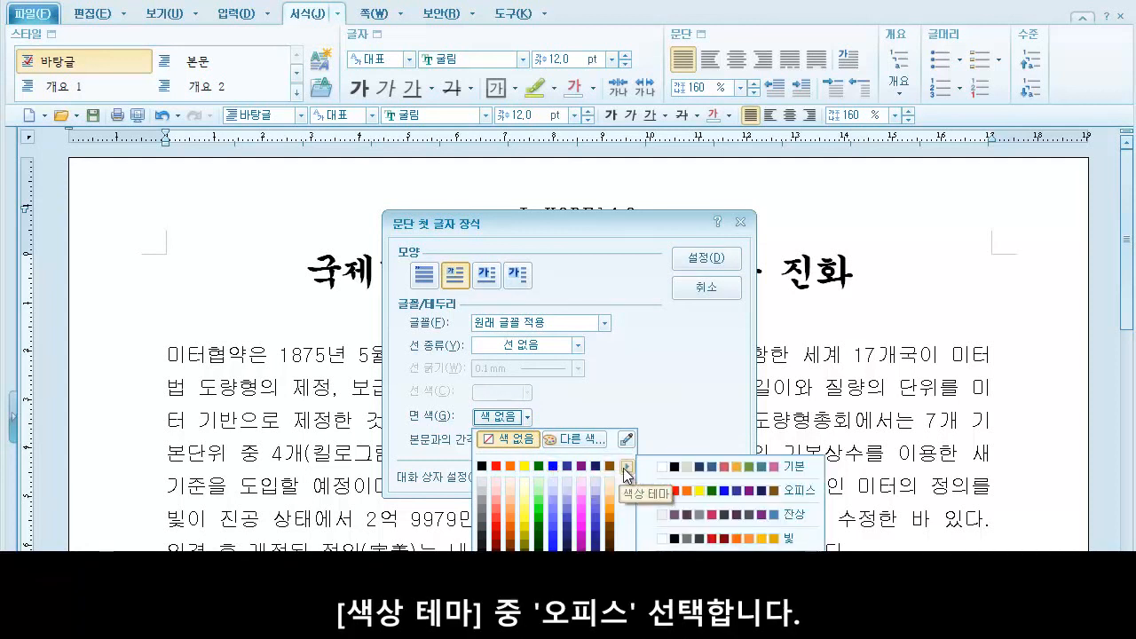
pyautogui.hotkey('ctrl', 'shift', 'd')
pyautogui.moveTo(633, 477)
pyautogui.mouseDown()
pyautogui.moveTo(642, 492)
pyautogui.moveTo(824, 508)
pyautogui.mouseUp()
pyautogui.press('Escape')
pyautogui.click(710, 490)
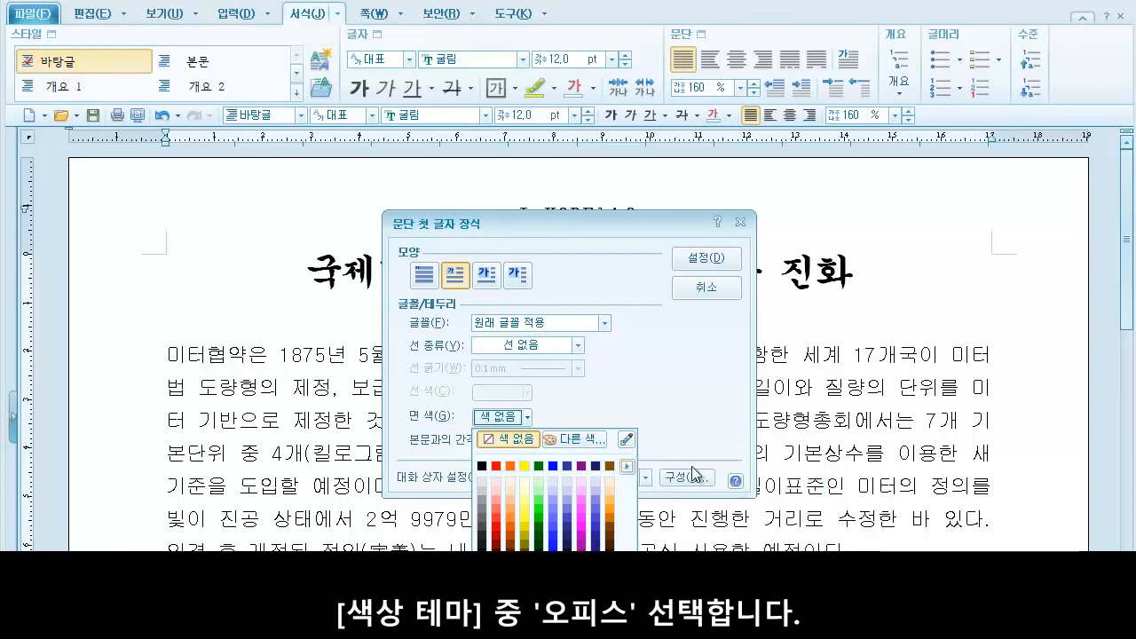
pyautogui.click(628, 466)
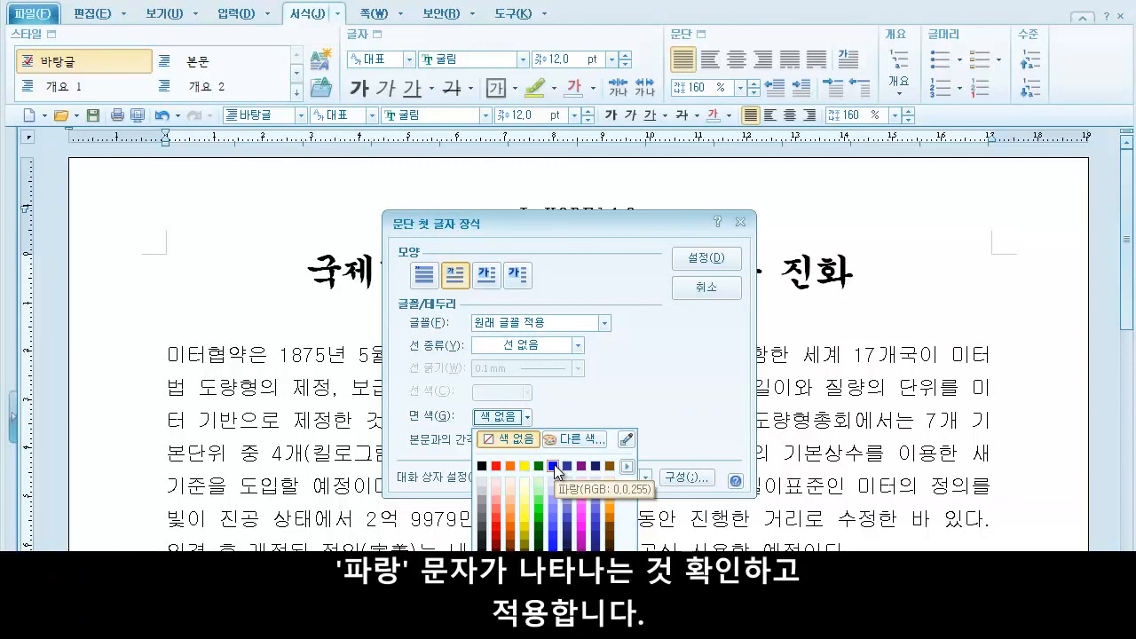
pyautogui.click(553, 465)
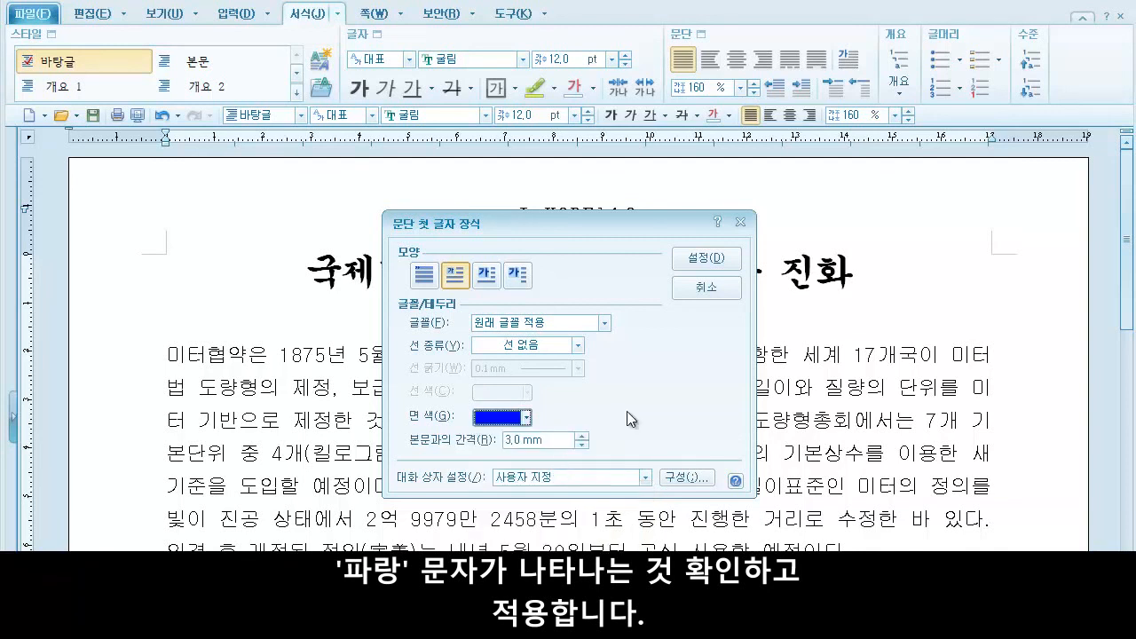
pyautogui.click(702, 261)
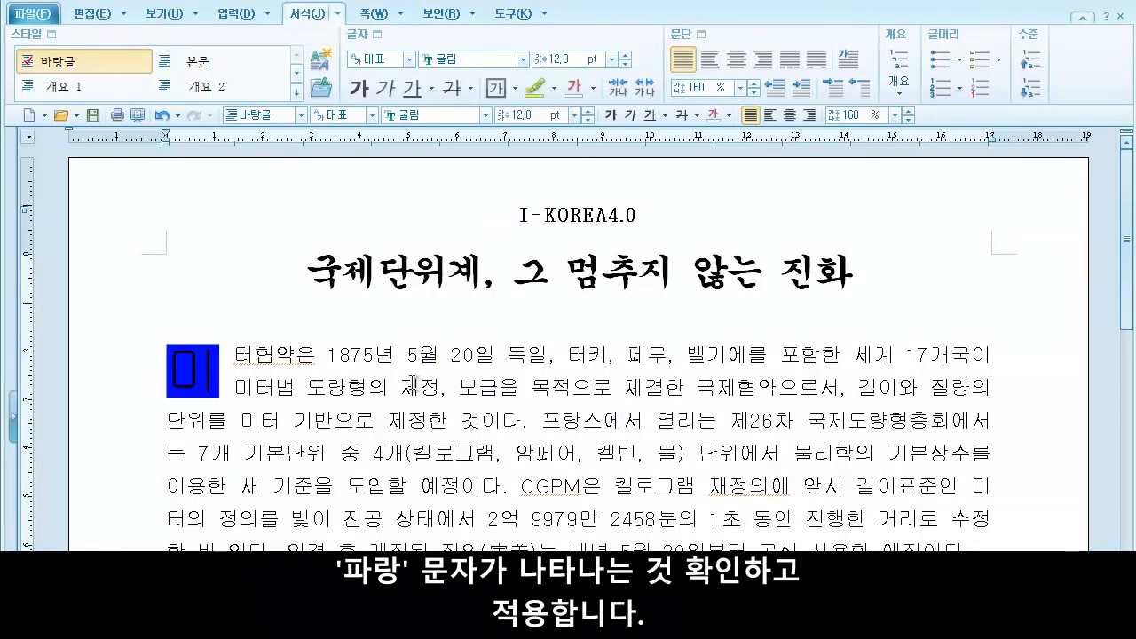
# Step: Format the decorated first letter 미 in the 궁서 font with 하양 (RGB 255,255,255) text, and return to the body text
pyautogui.click(173, 373)
pyautogui.moveTo(173, 373); pyautogui.dragTo(220, 373)
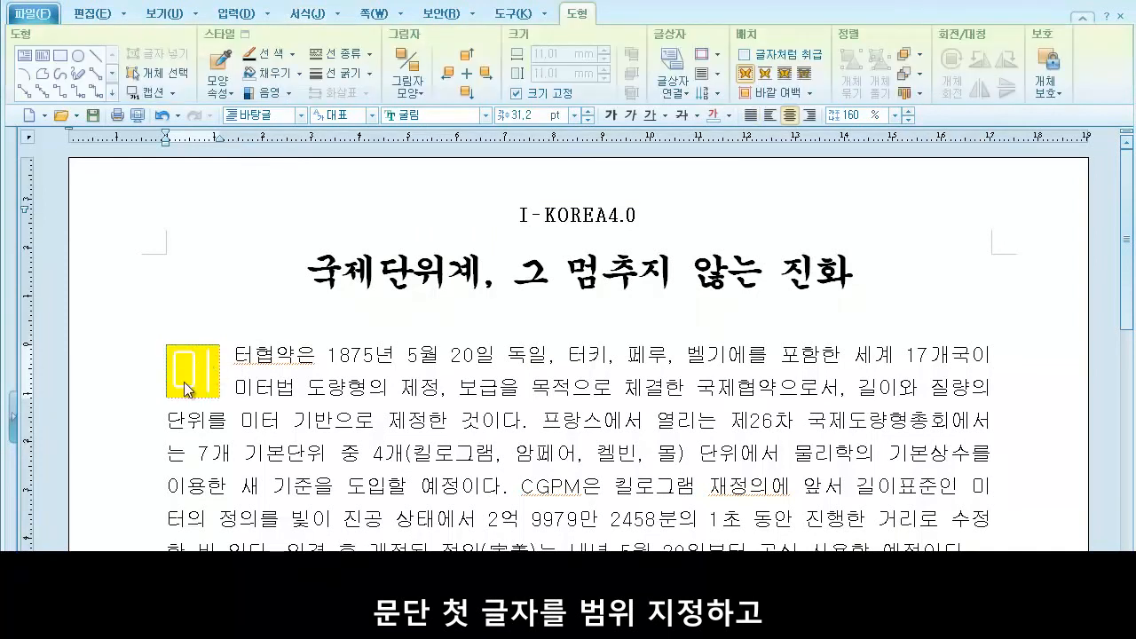
pyautogui.click(486, 116)
pyautogui.click(483, 139)
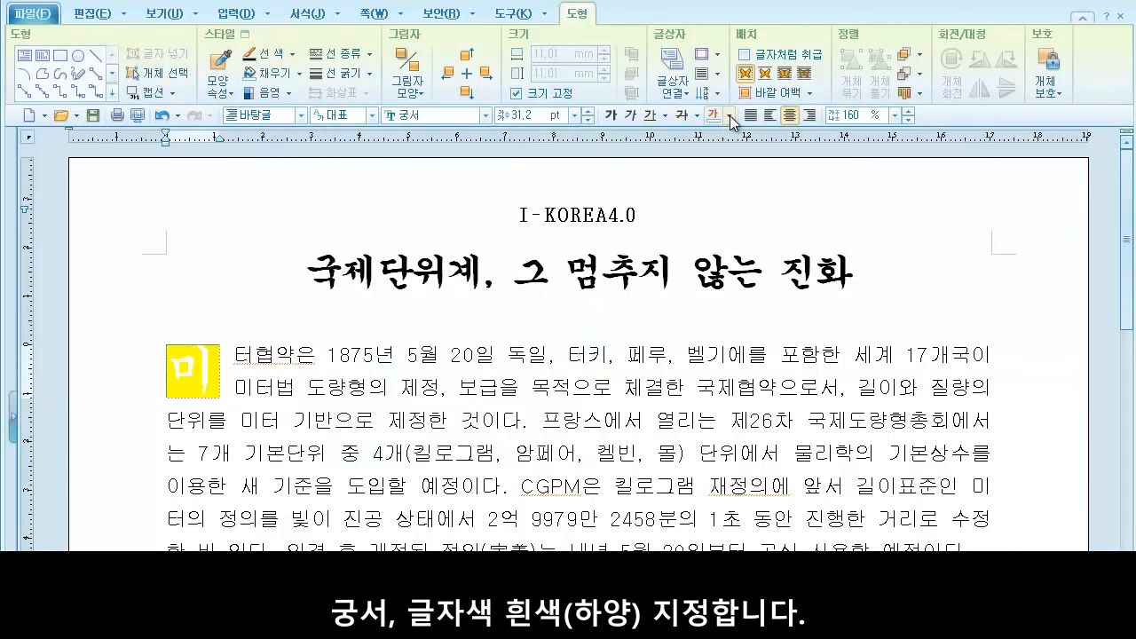
pyautogui.click(729, 115)
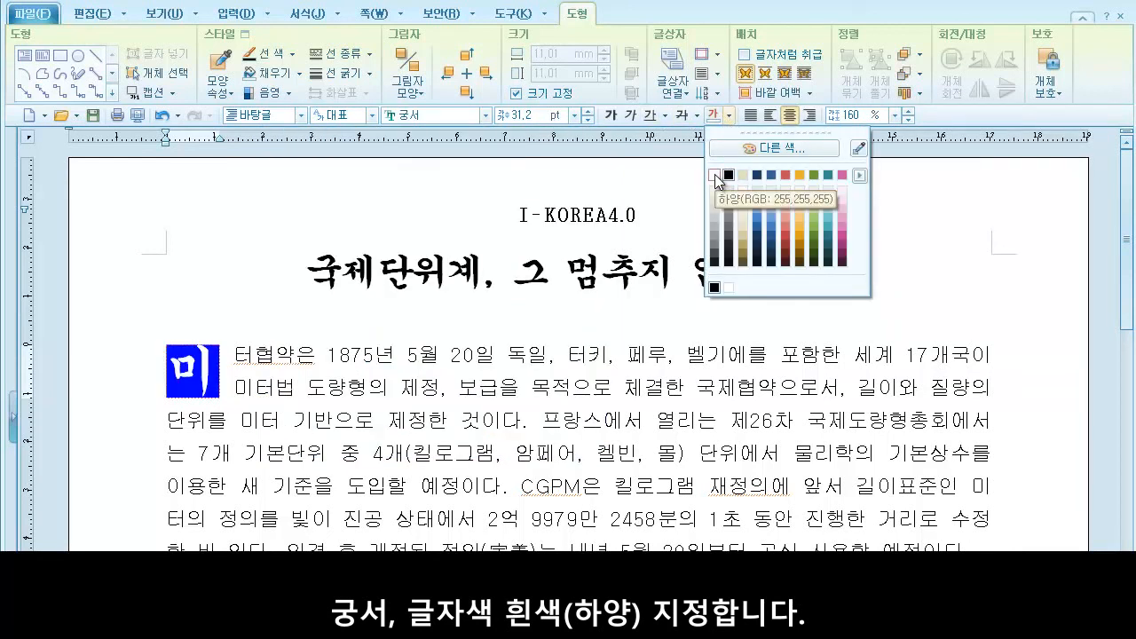
pyautogui.click(714, 174)
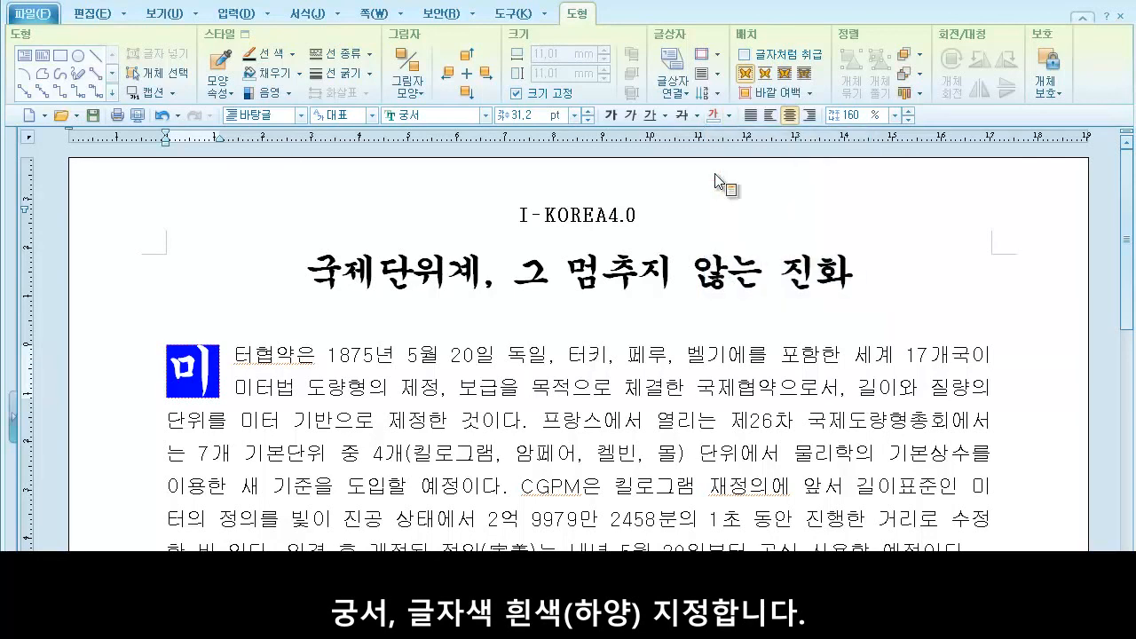
pyautogui.click(273, 348)
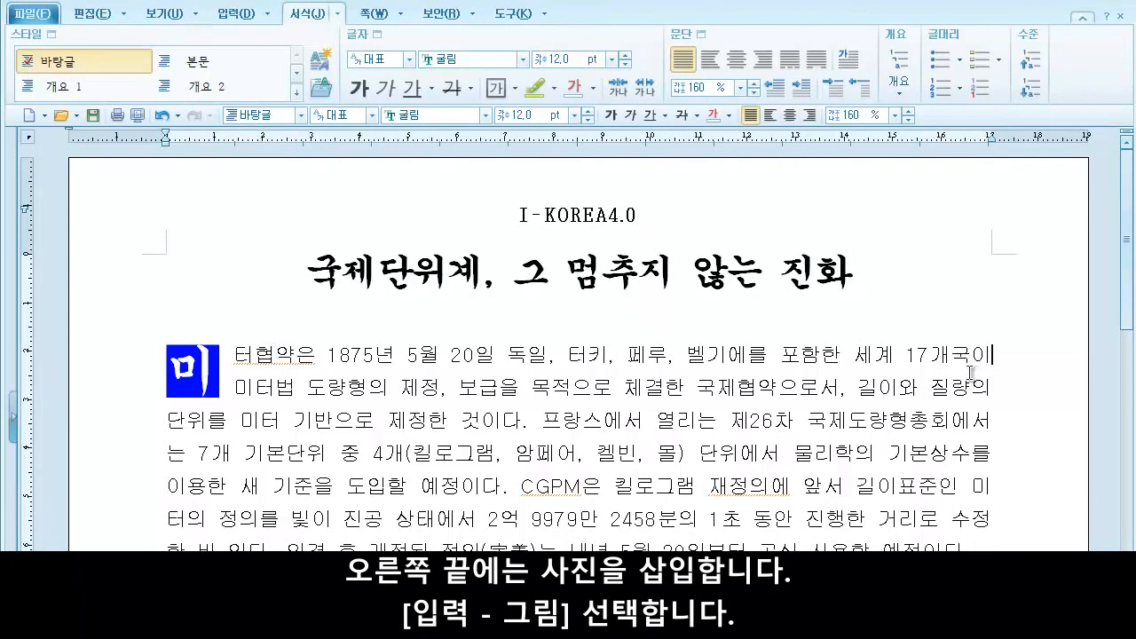
# Step: Insert the picture SI.jpg from the desktop at the right end of the first body paragraph, about 42 mm square
pyautogui.click(232, 13)
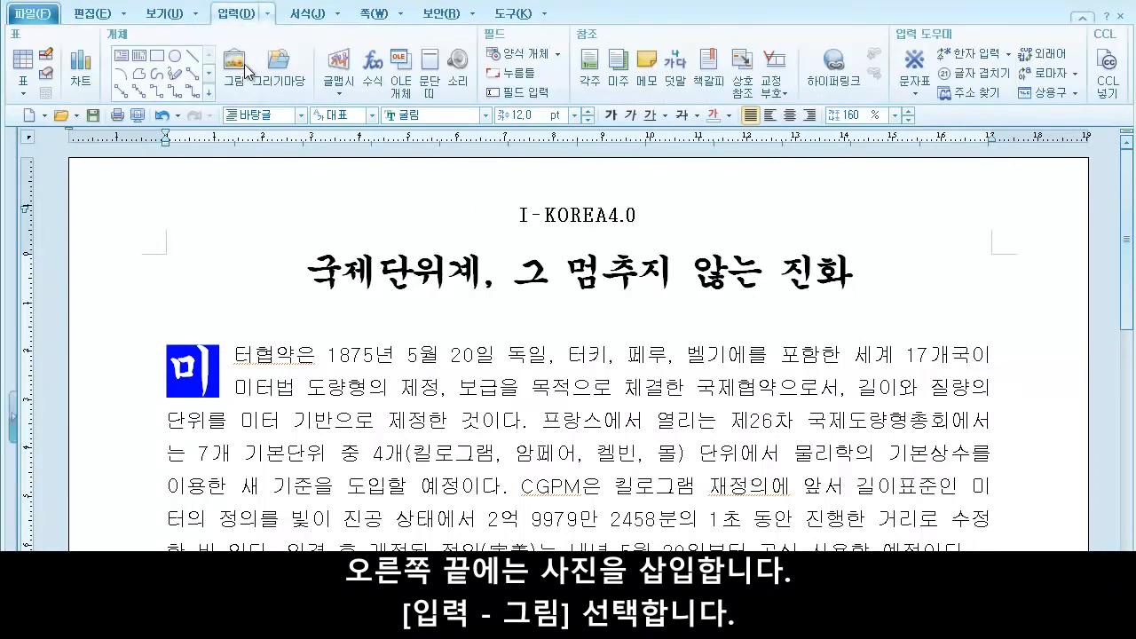
pyautogui.click(241, 73)
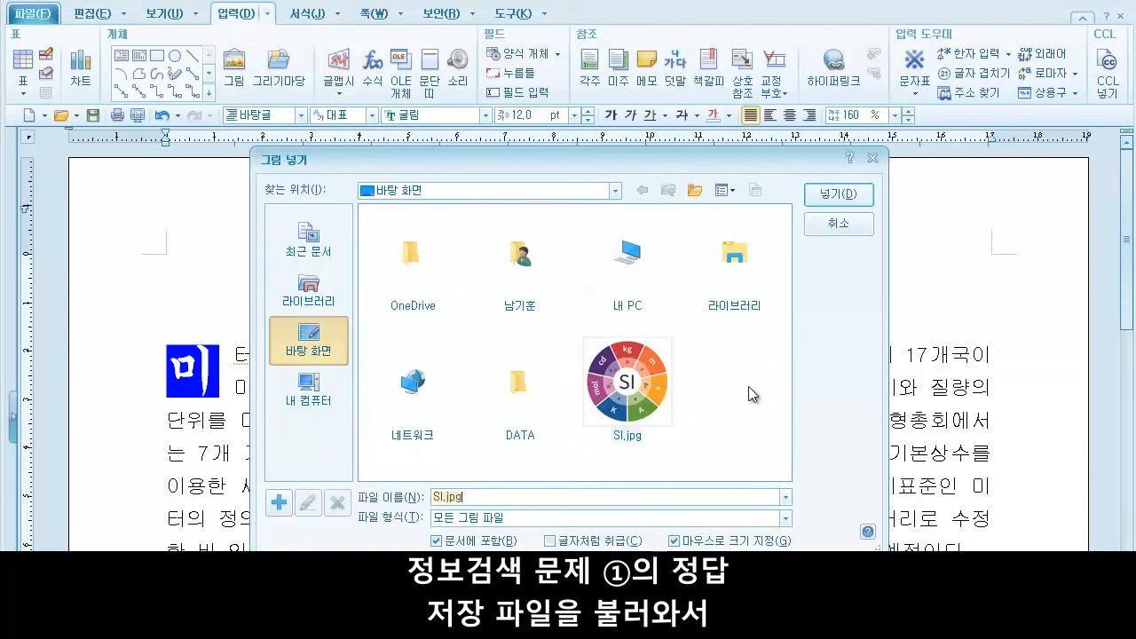
pyautogui.click(632, 380)
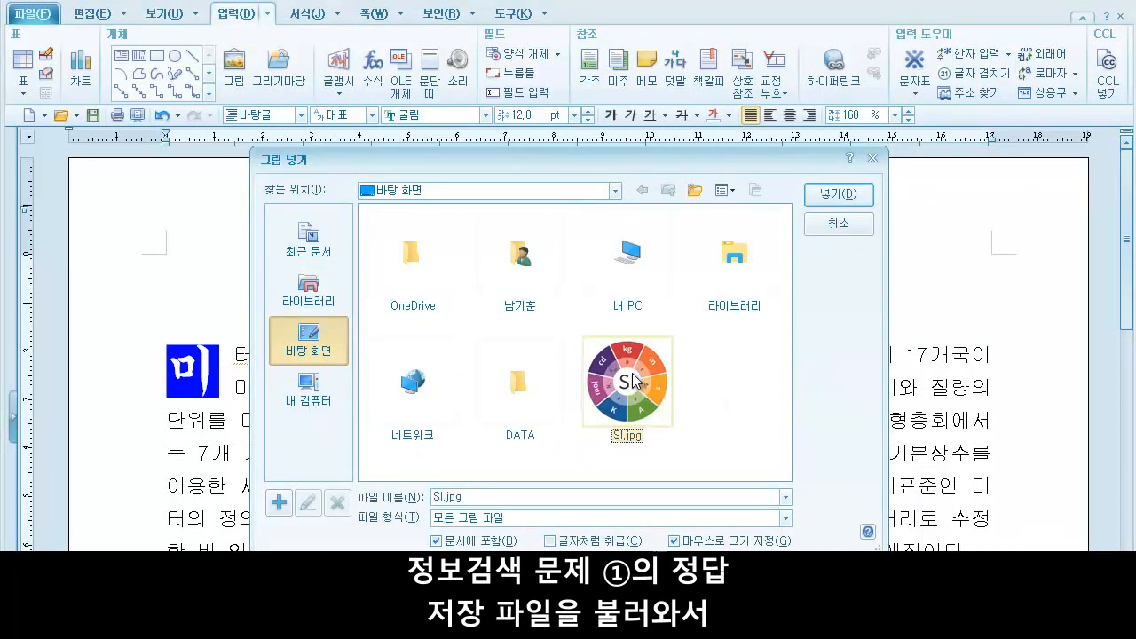
pyautogui.click(843, 197)
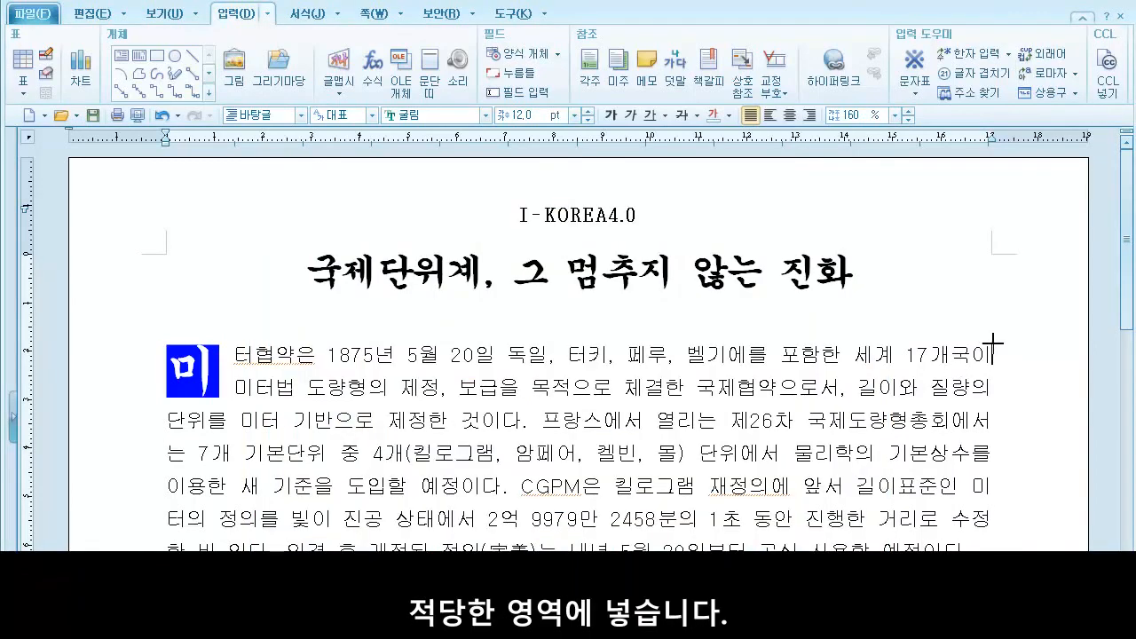
pyautogui.moveTo(991, 345); pyautogui.dragTo(790, 547)
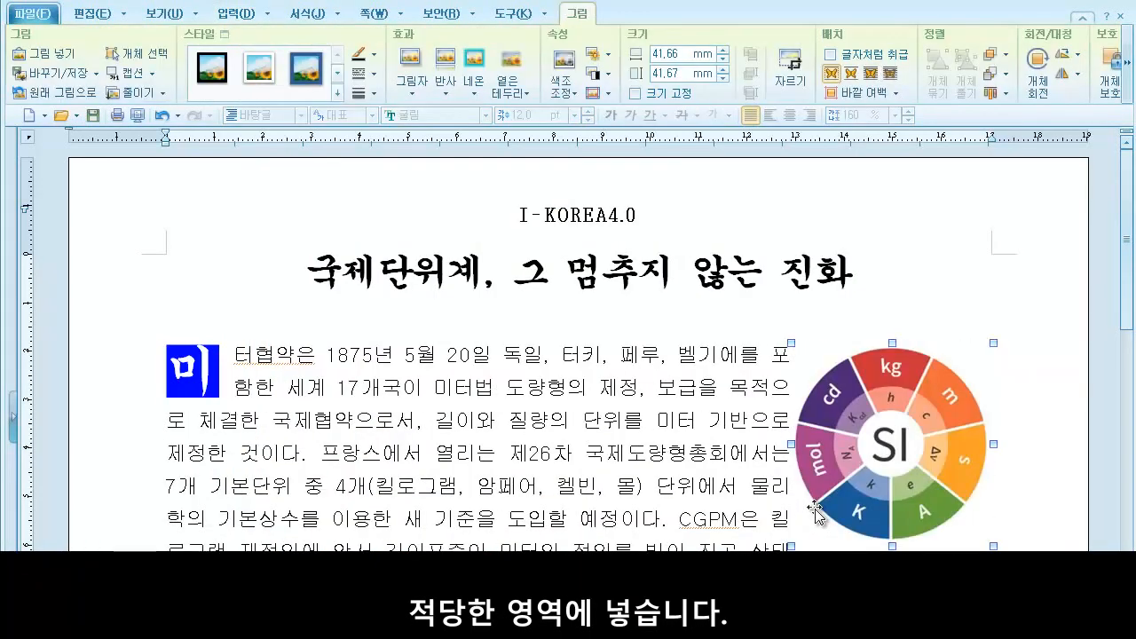
# Step: Set the SI picture's width and height to 35 mm, fix its size (크기 고정), and use the 어울림 text placement
pyautogui.doubleClick(885, 442)
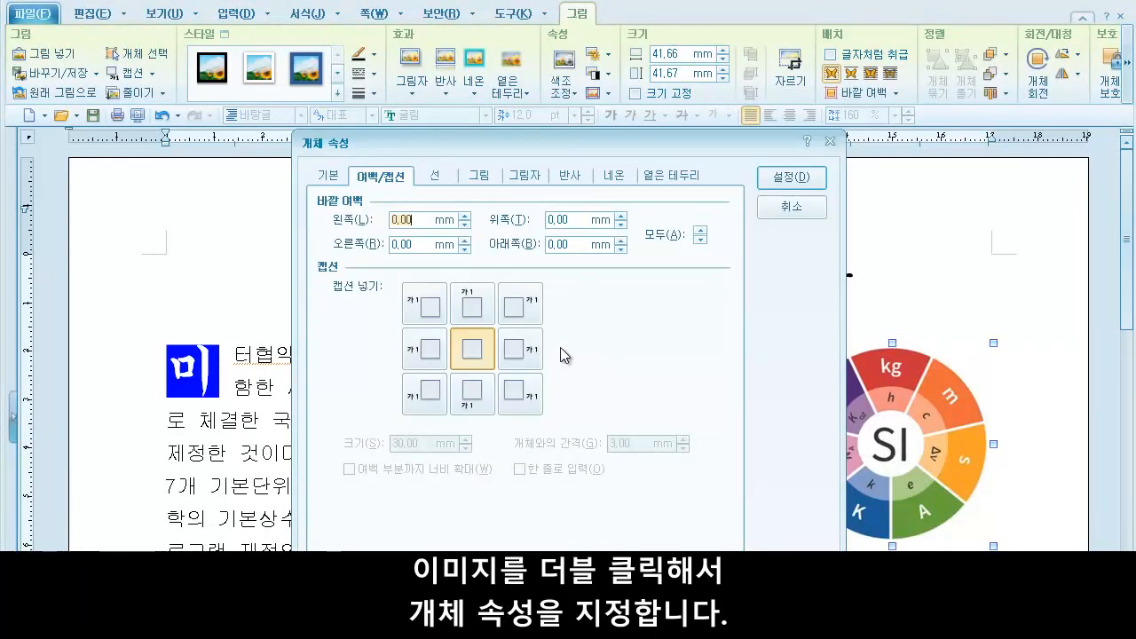
pyautogui.click(336, 179)
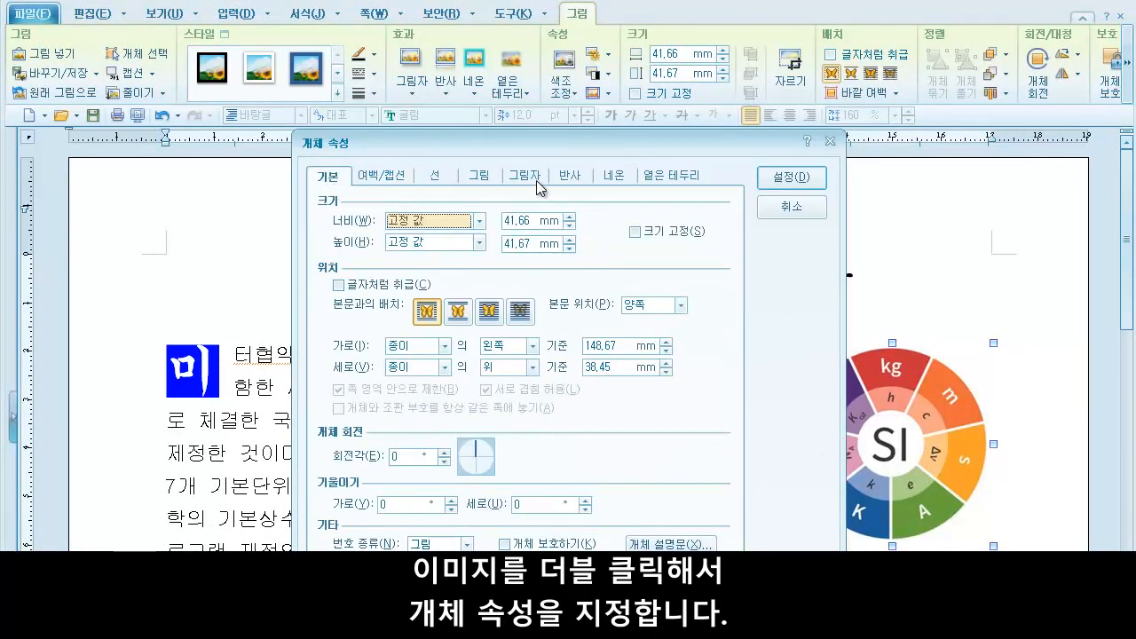
pyautogui.click(506, 220)
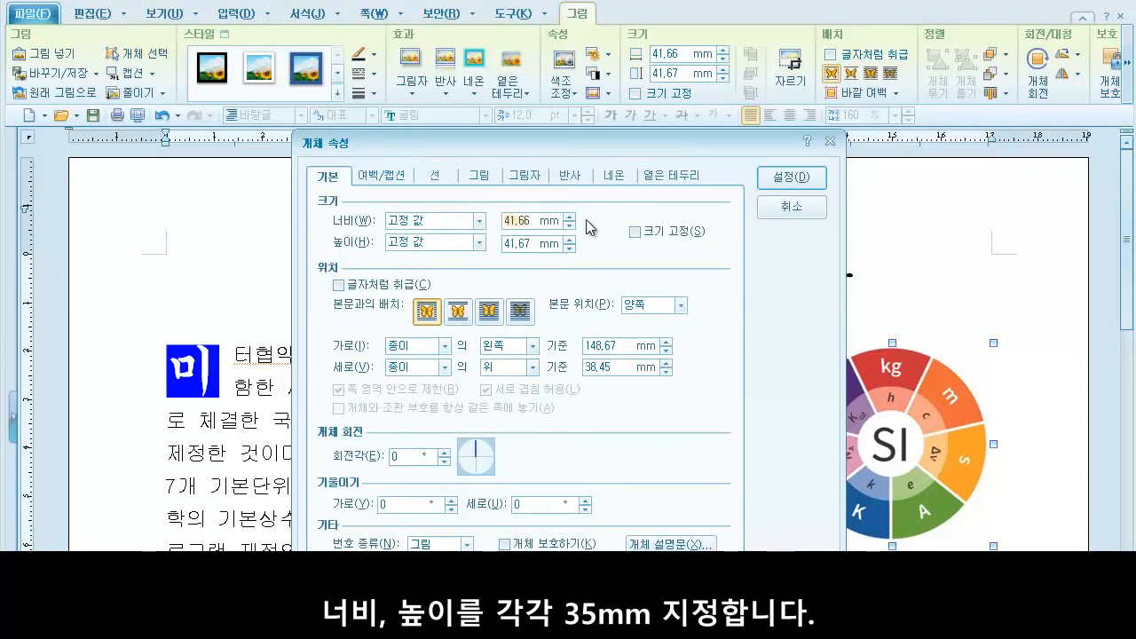
pyautogui.write('35')
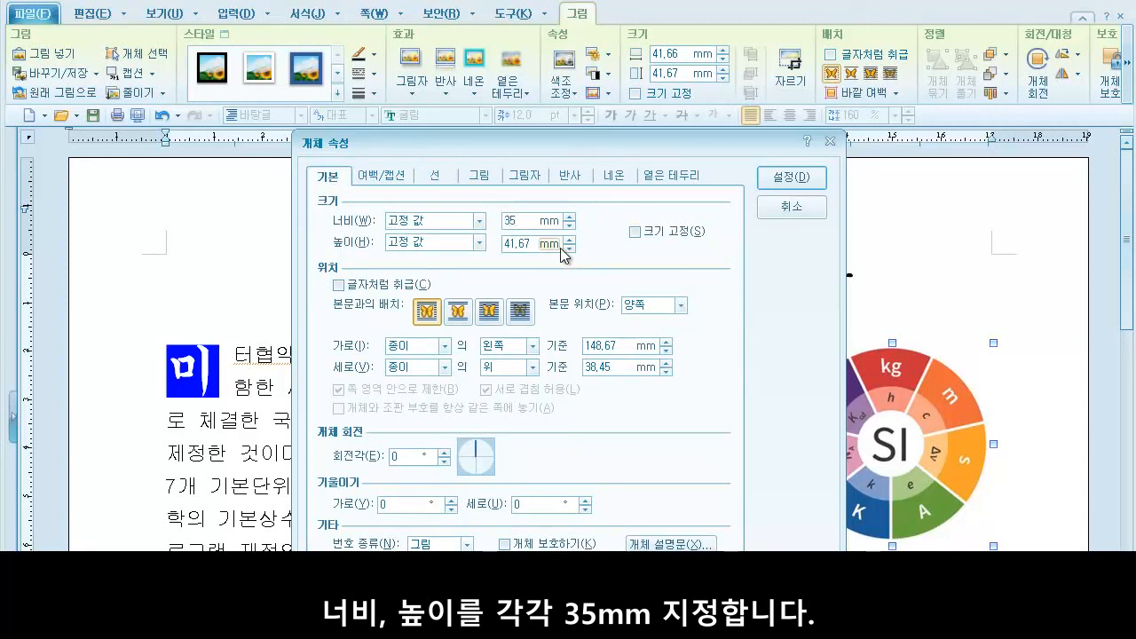
pyautogui.click(514, 247)
pyautogui.write('35')
pyautogui.click(635, 232)
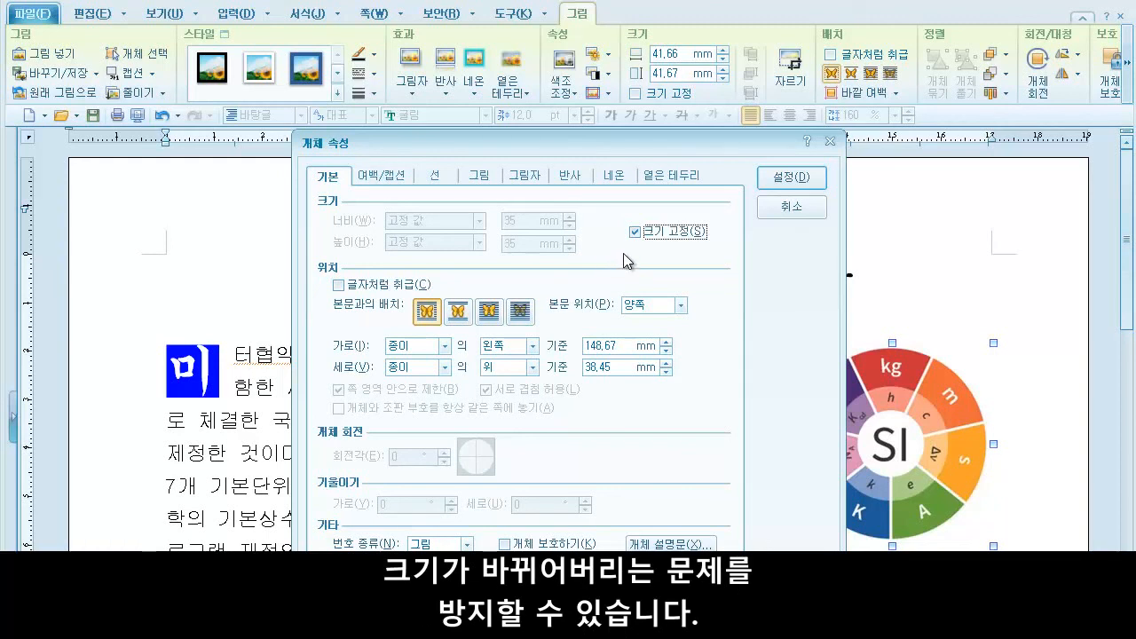
pyautogui.click(431, 317)
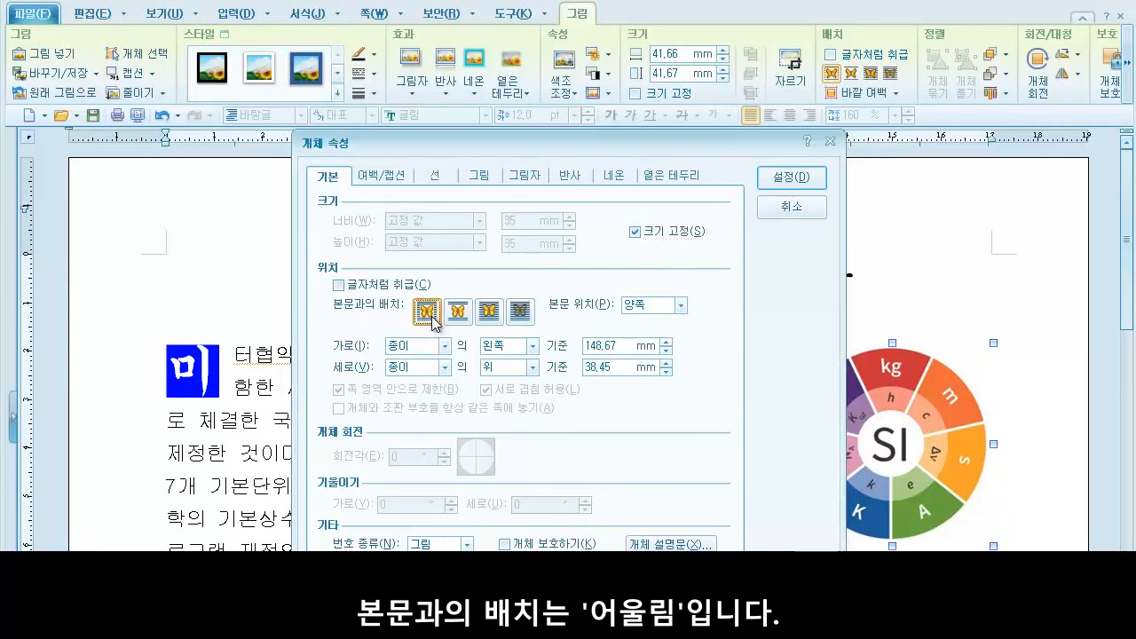
# Step: Set the picture's left outer margin to 3 mm, apply the properties, and move it against the right edge of the body text
pyautogui.click(391, 183)
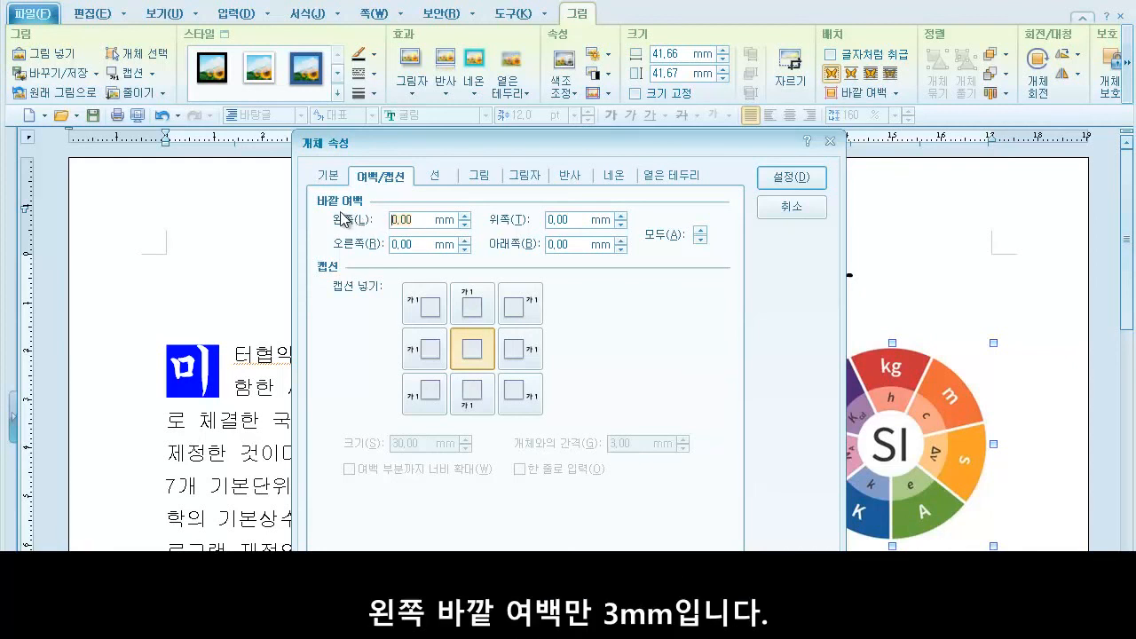
pyautogui.moveTo(317, 189)
pyautogui.mouseDown()
pyautogui.moveTo(373, 212)
pyautogui.moveTo(384, 231)
pyautogui.mouseUp()
pyautogui.press('Escape')
pyautogui.write('3')
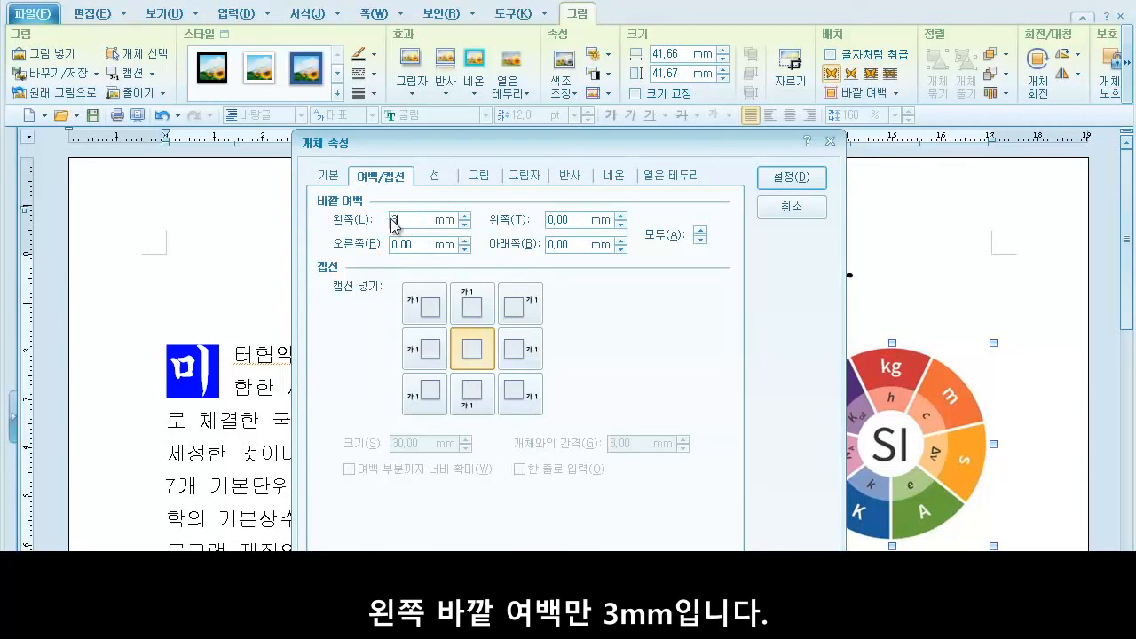
pyautogui.click(789, 180)
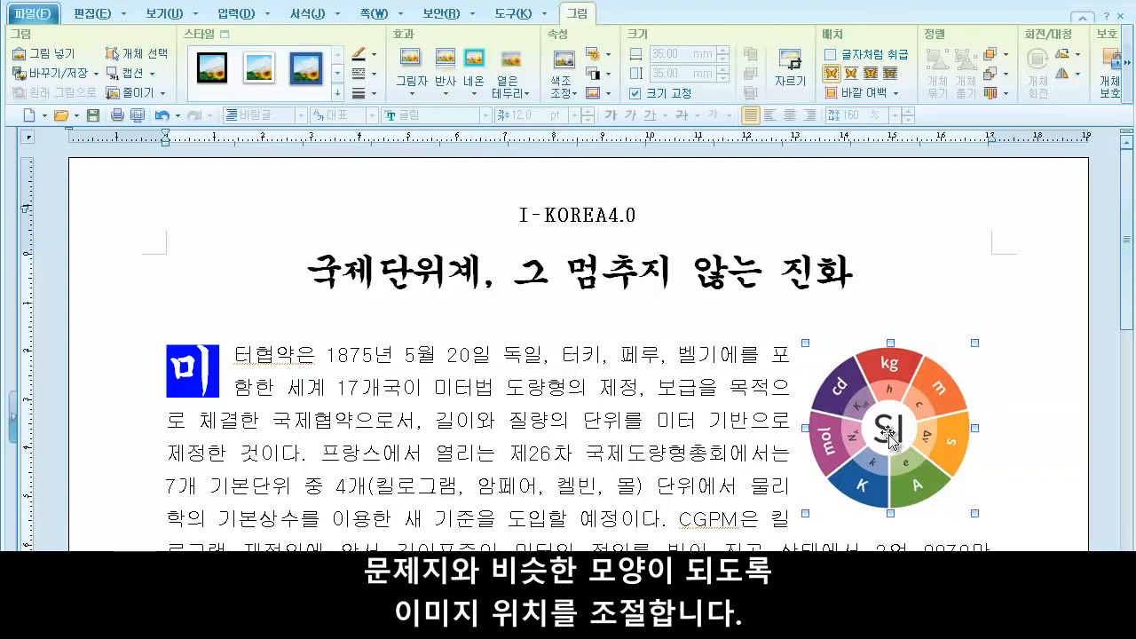
pyautogui.moveTo(890, 435); pyautogui.dragTo(906, 451)
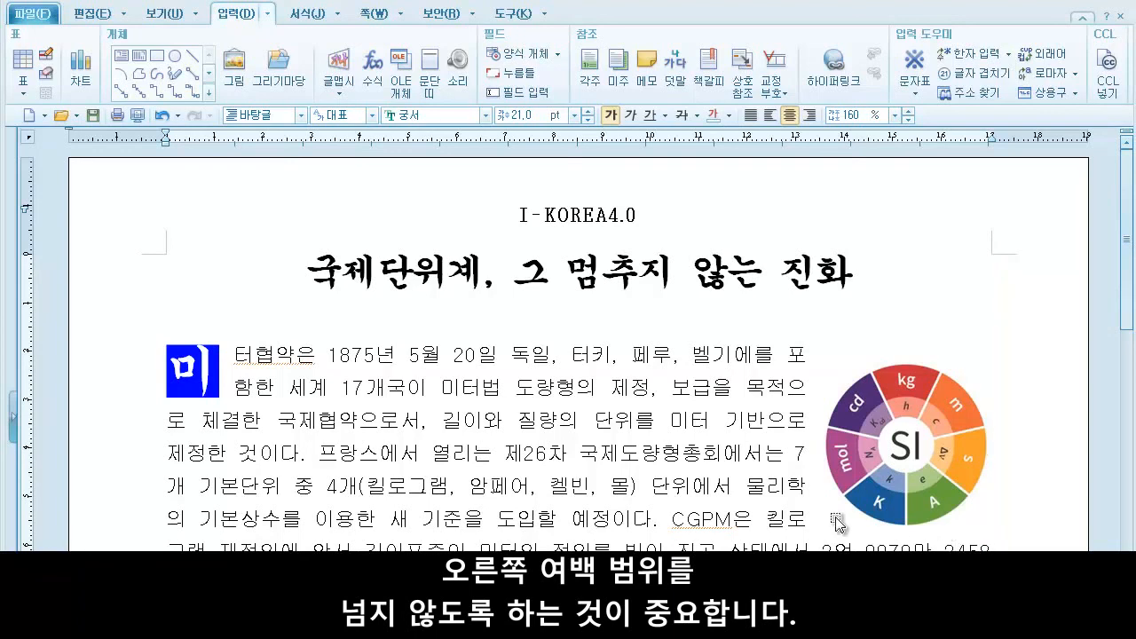
# Step: Indent the first line of the second body paragraph, beginning 기본단위를
pyautogui.click(684, 458)
pyautogui.scroll(-2, 687, 465)
pyautogui.scroll(-1, 687, 466)
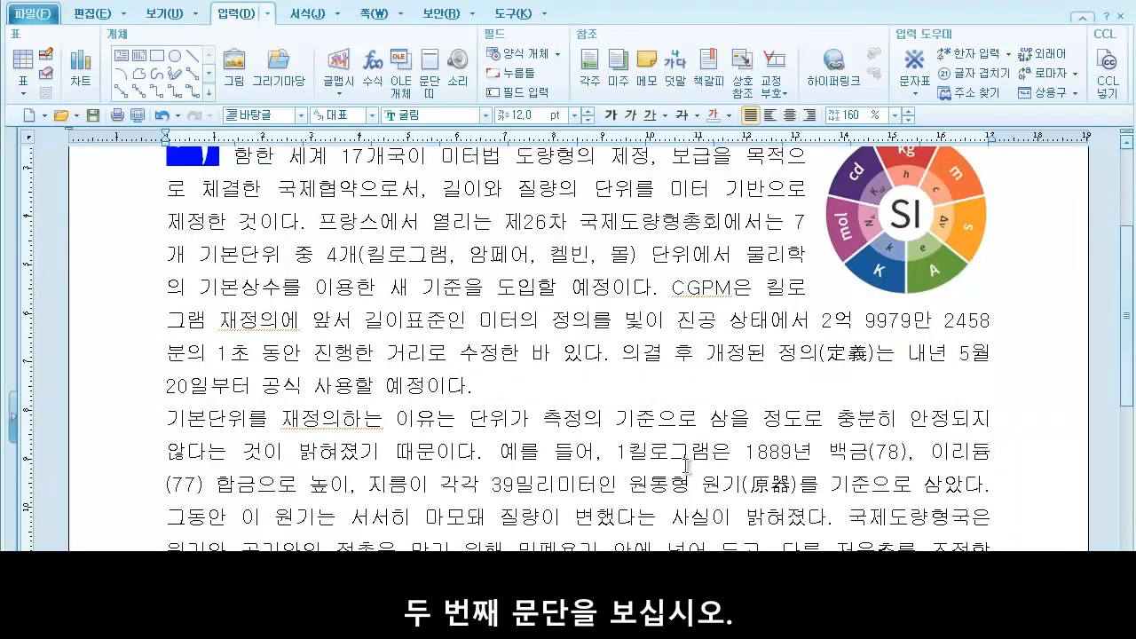
pyautogui.click(165, 418)
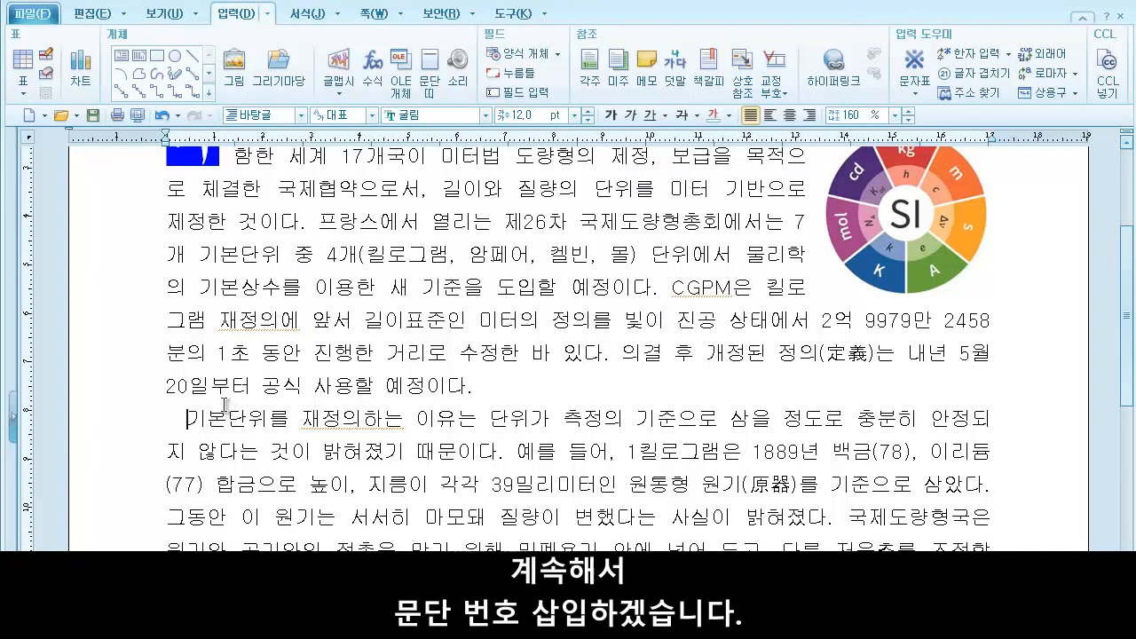
# Step: Choose the 1) 가) a) (1) paragraph numbering for the lines from 기념식 일정 to 축사2 and start customising it (사용자 정의)
pyautogui.scroll(-5, 227, 406)
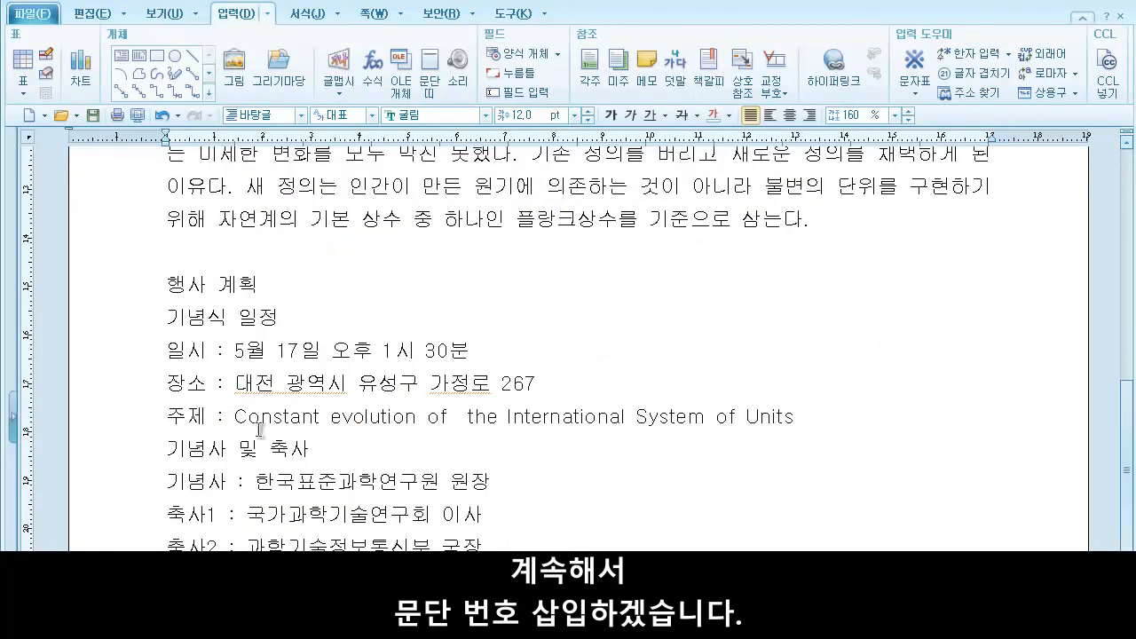
pyautogui.scroll(-1, 241, 397)
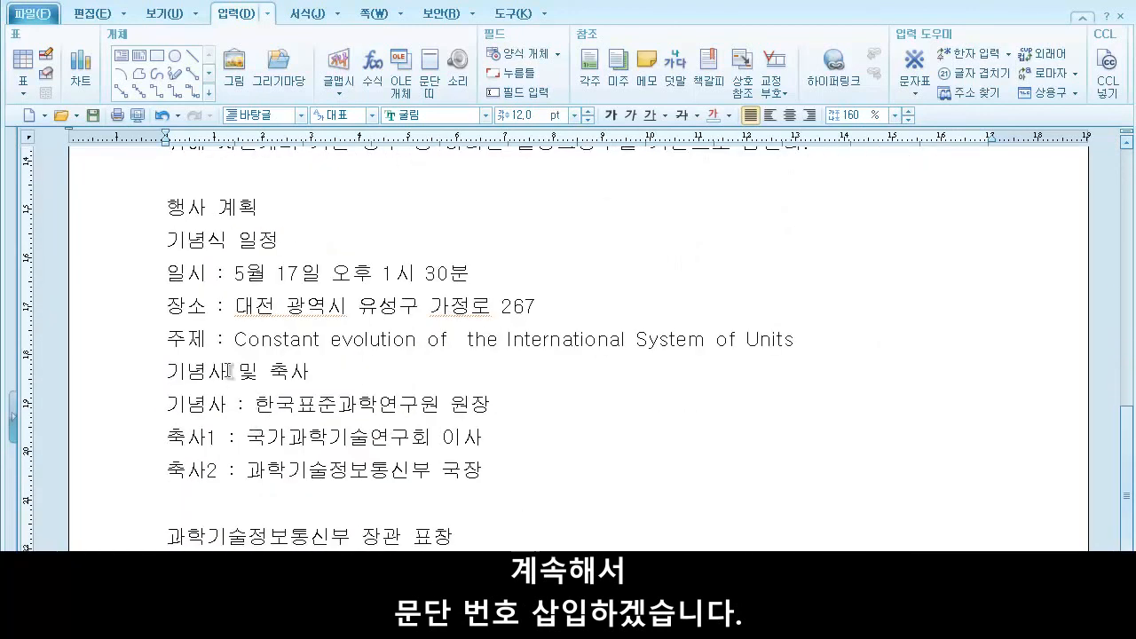
pyautogui.moveTo(167, 239); pyautogui.dragTo(518, 471)
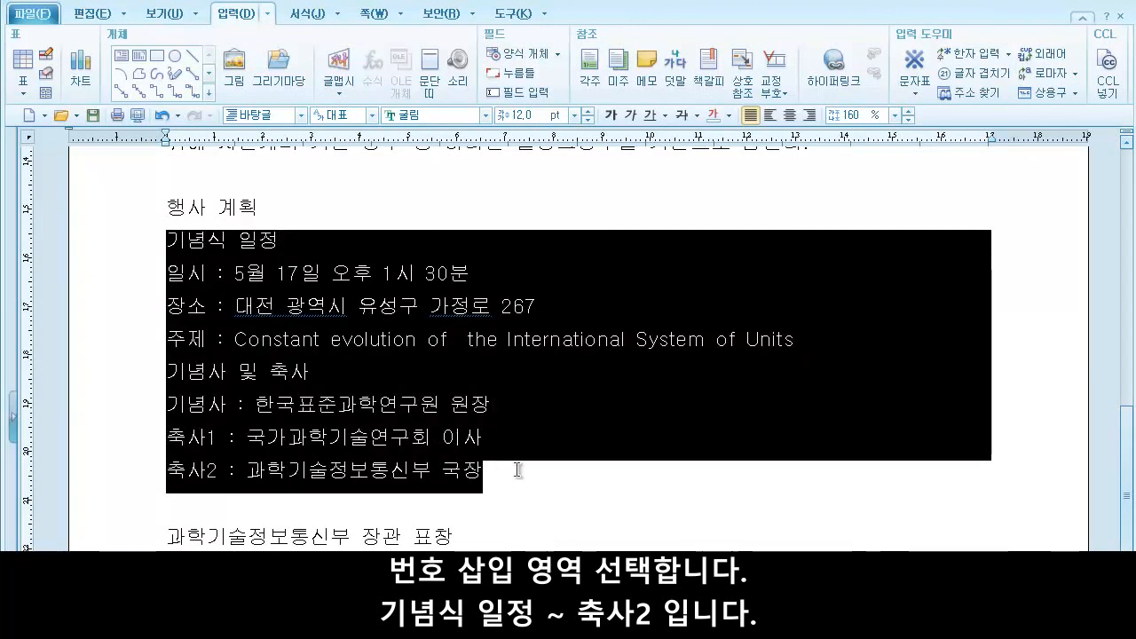
pyautogui.rightClick(271, 254)
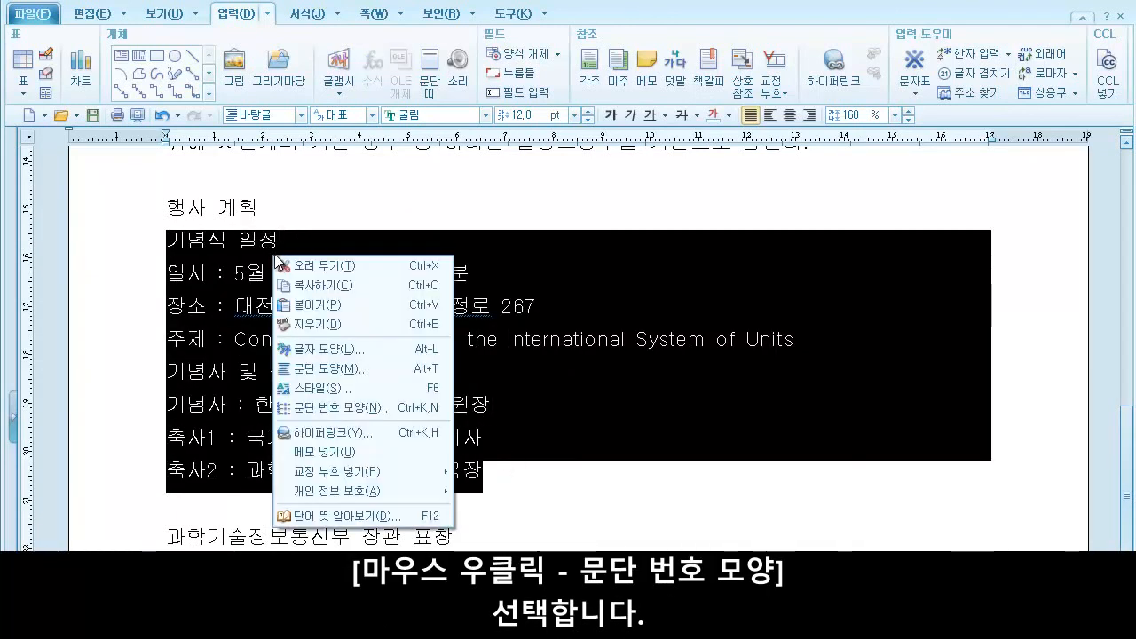
pyautogui.click(331, 408)
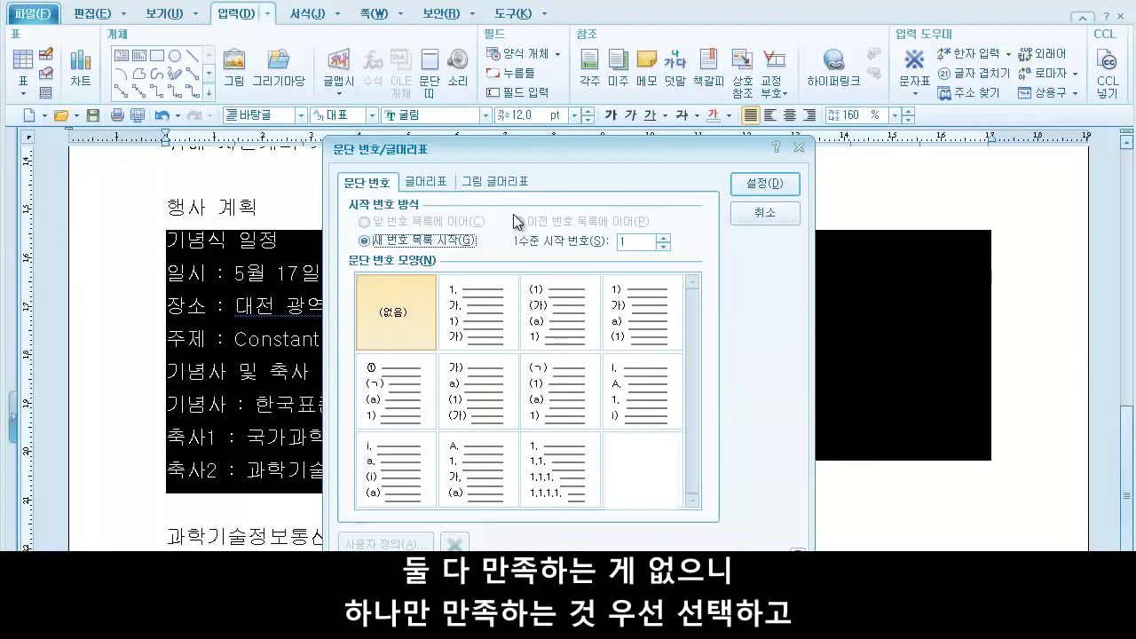
pyautogui.click(632, 320)
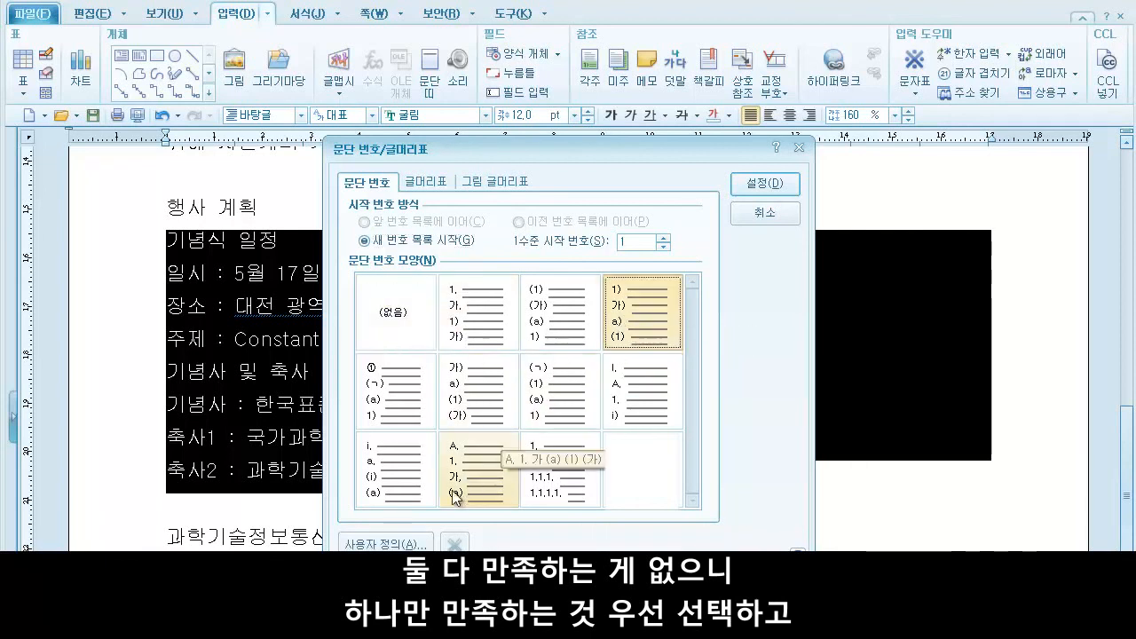
pyautogui.click(418, 544)
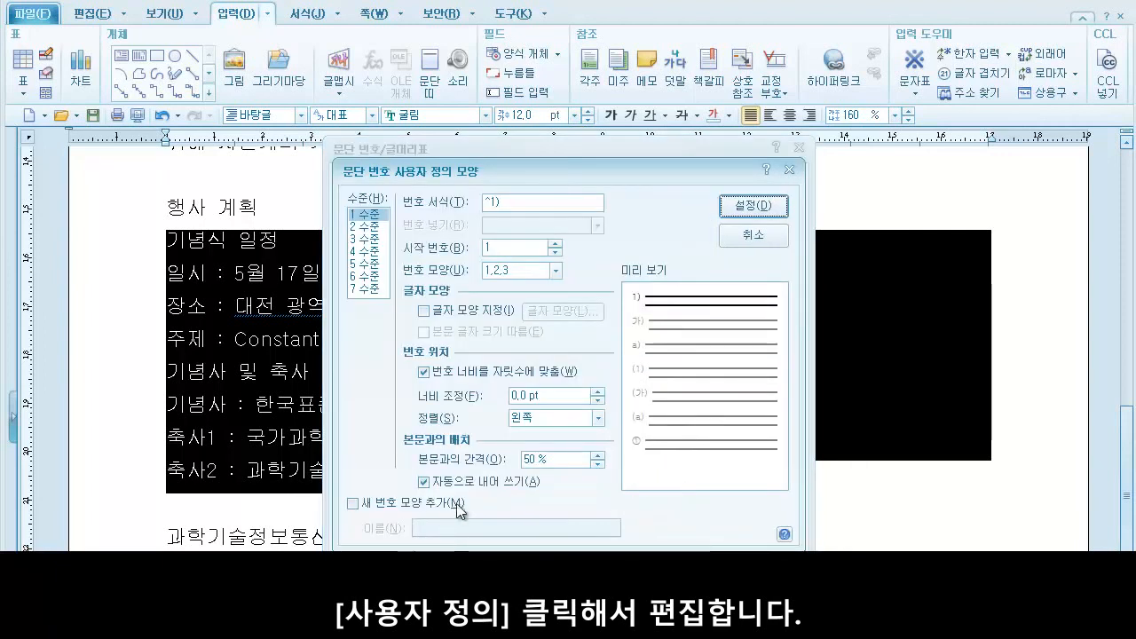
# Step: Set the 1 수준 number position to a 20 pt width adjustment (너비 조정) with 오른쪽 alignment
pyautogui.click(368, 214)
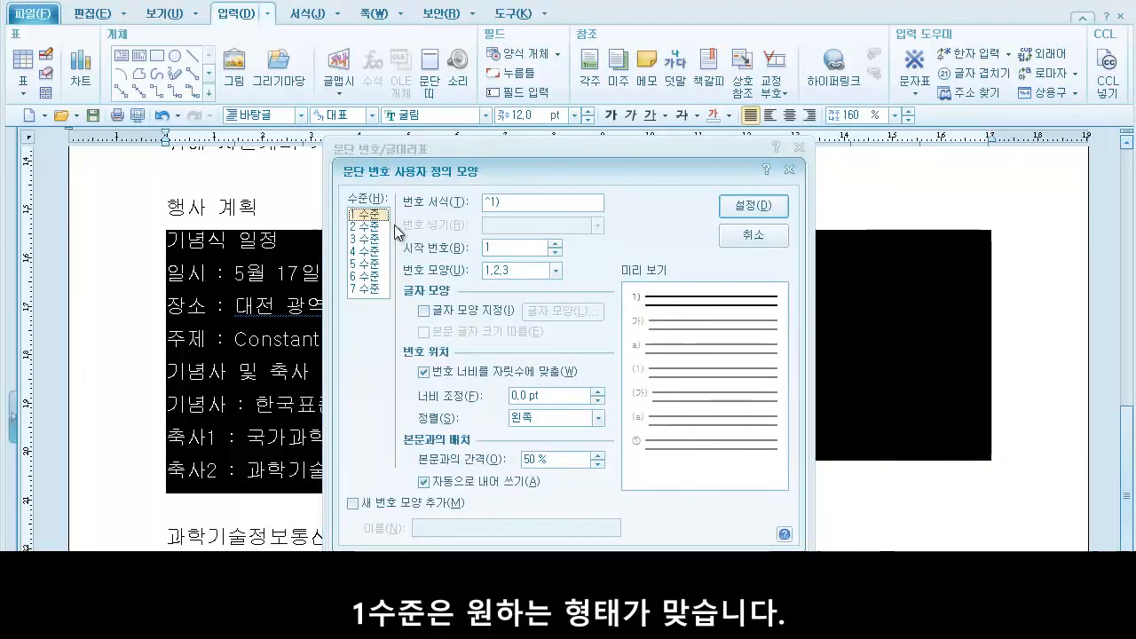
pyautogui.hotkey('ctrl', 'shift', 'd')
pyautogui.moveTo(625, 288)
pyautogui.mouseDown()
pyautogui.moveTo(629, 306)
pyautogui.moveTo(649, 314)
pyautogui.mouseUp()
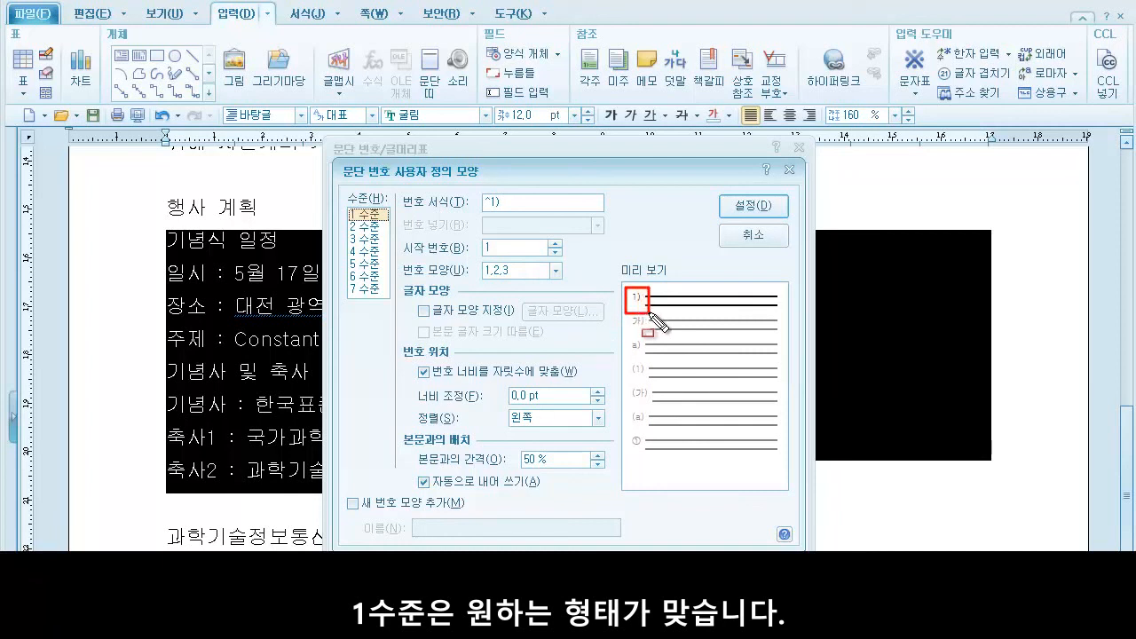
pyautogui.press('Escape')
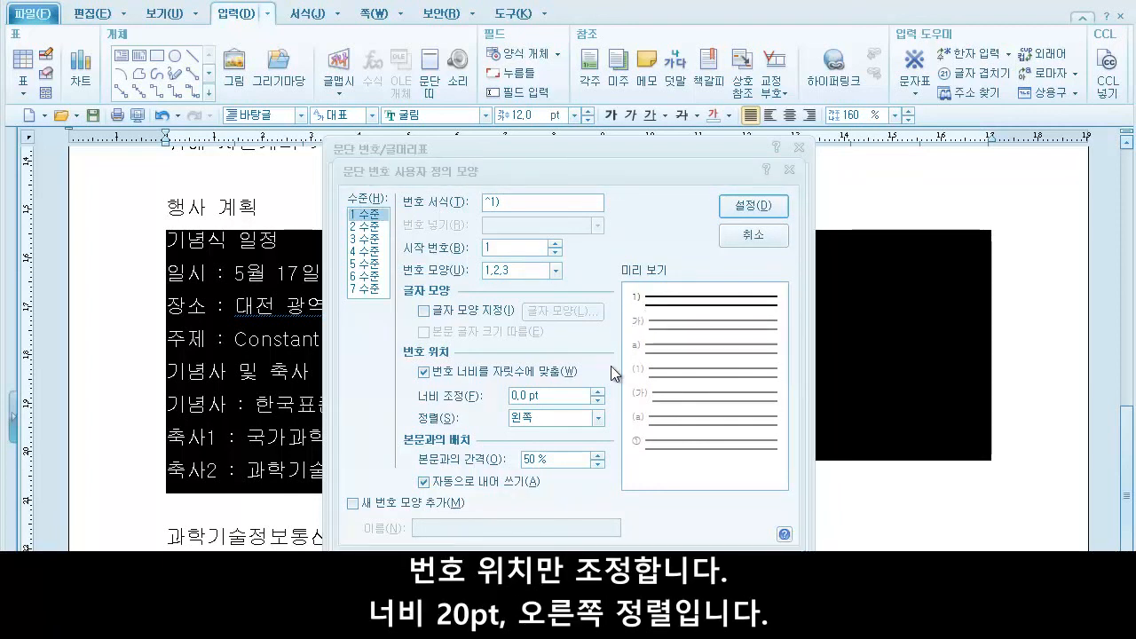
pyautogui.doubleClick(510, 407)
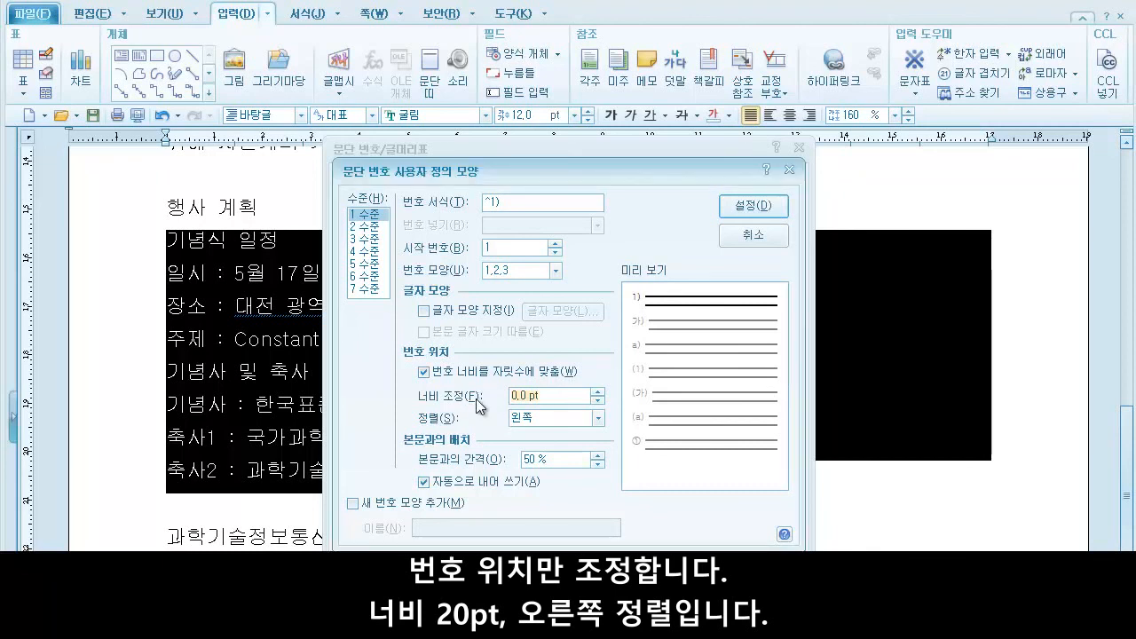
pyautogui.write('20')
pyautogui.click(547, 422)
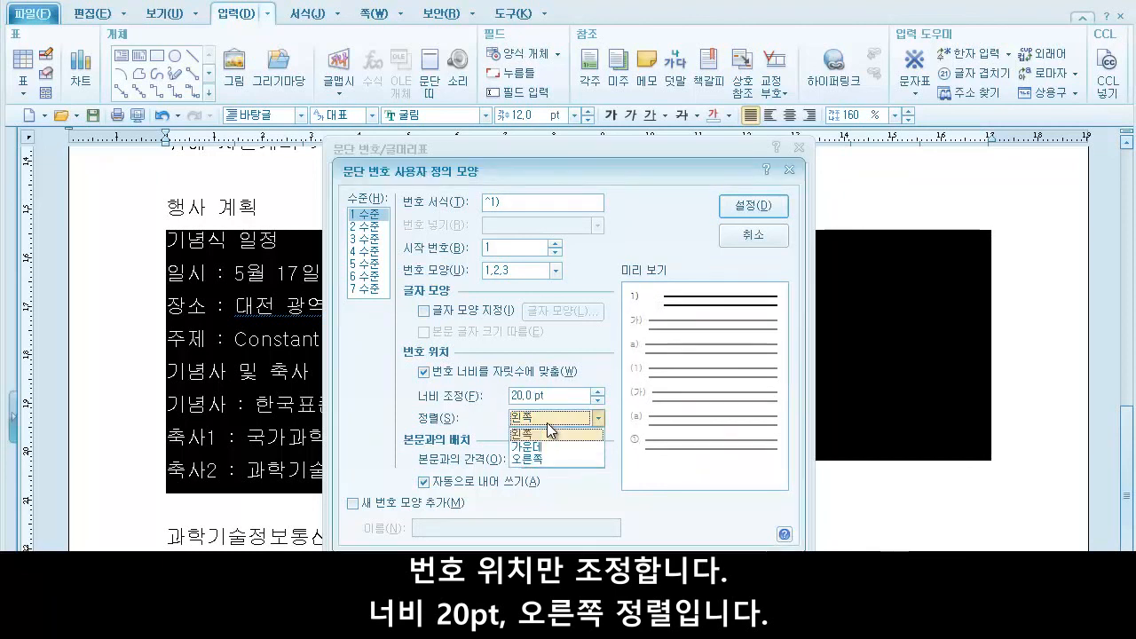
pyautogui.click(544, 458)
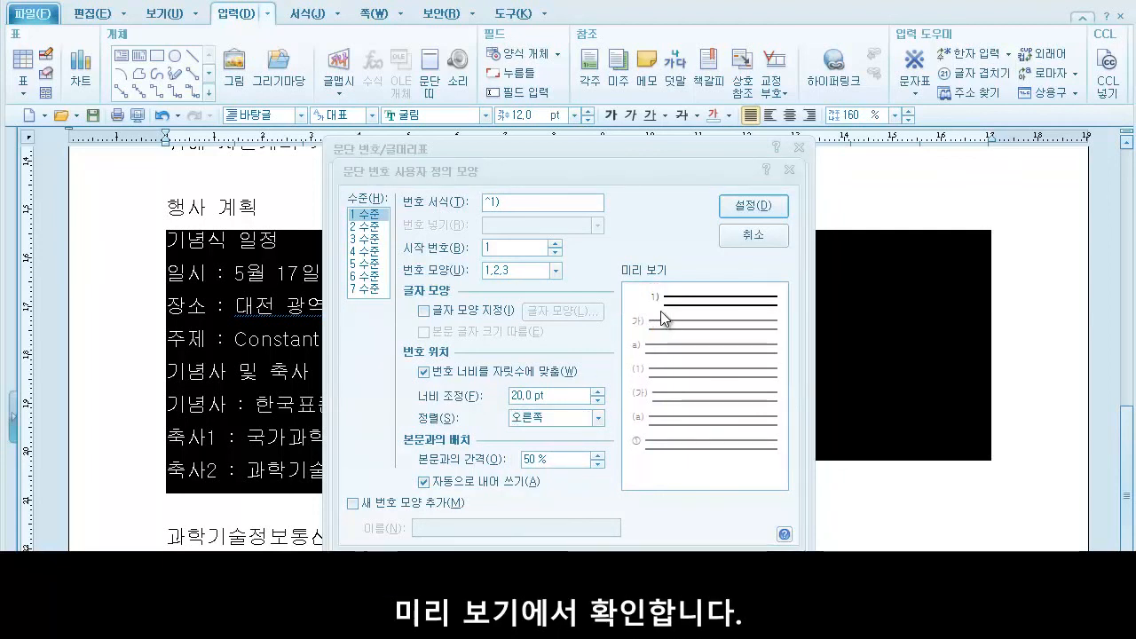
# Step: Set the 2 수준 number shape to ①,②,③ and remove the closing parenthesis so its number format is ^2
pyautogui.click(370, 227)
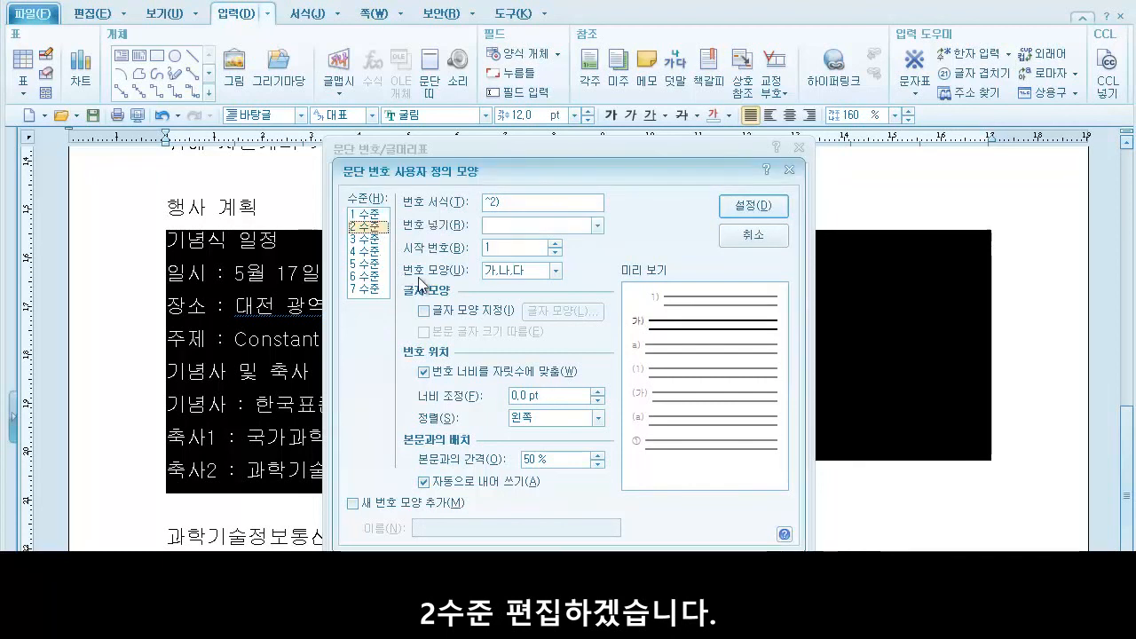
pyautogui.click(556, 270)
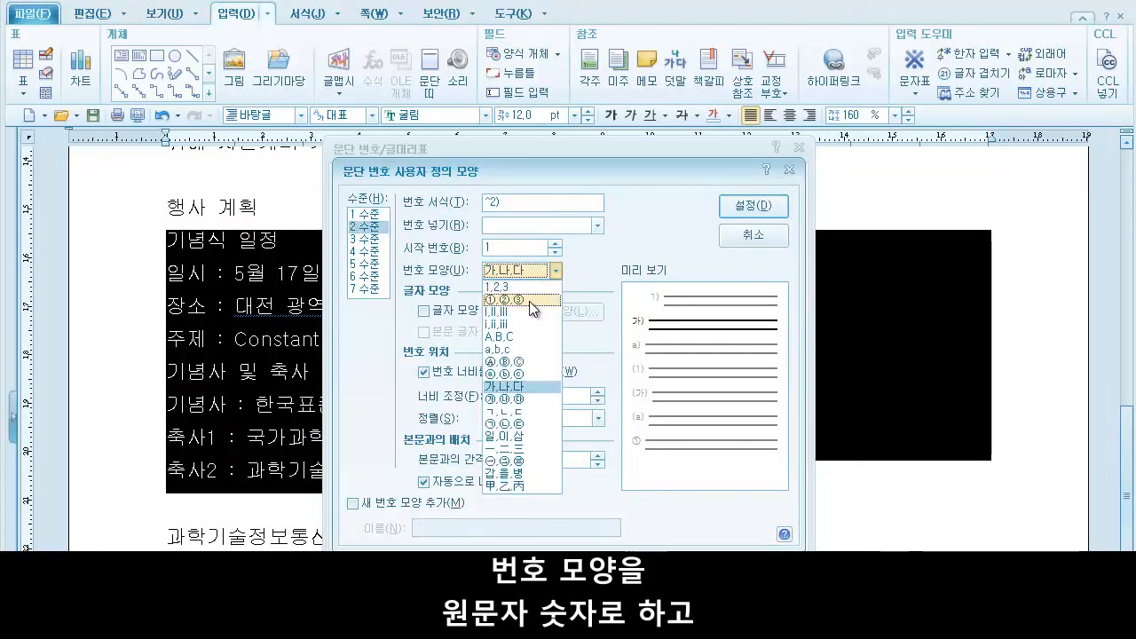
pyautogui.click(533, 300)
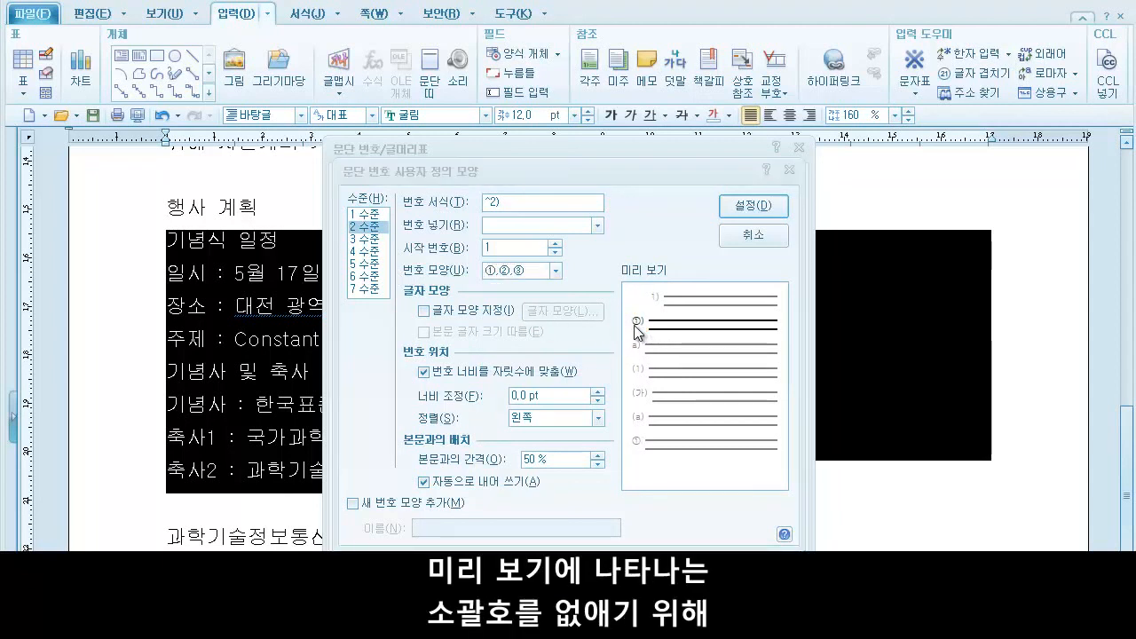
pyautogui.click(558, 207)
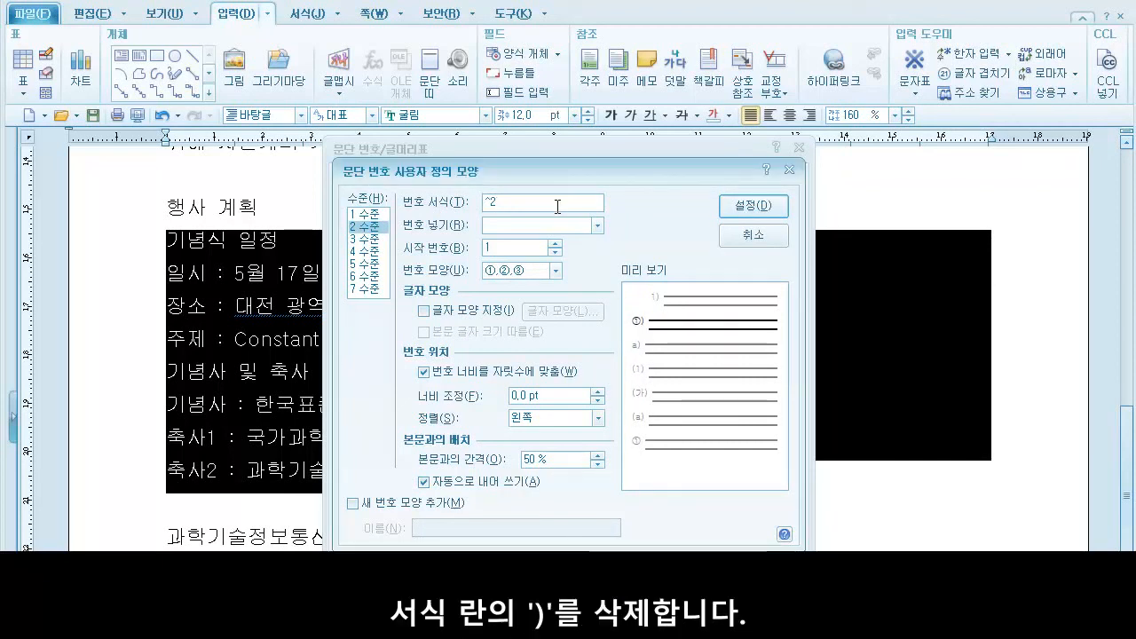
pyautogui.press('BackSpace')
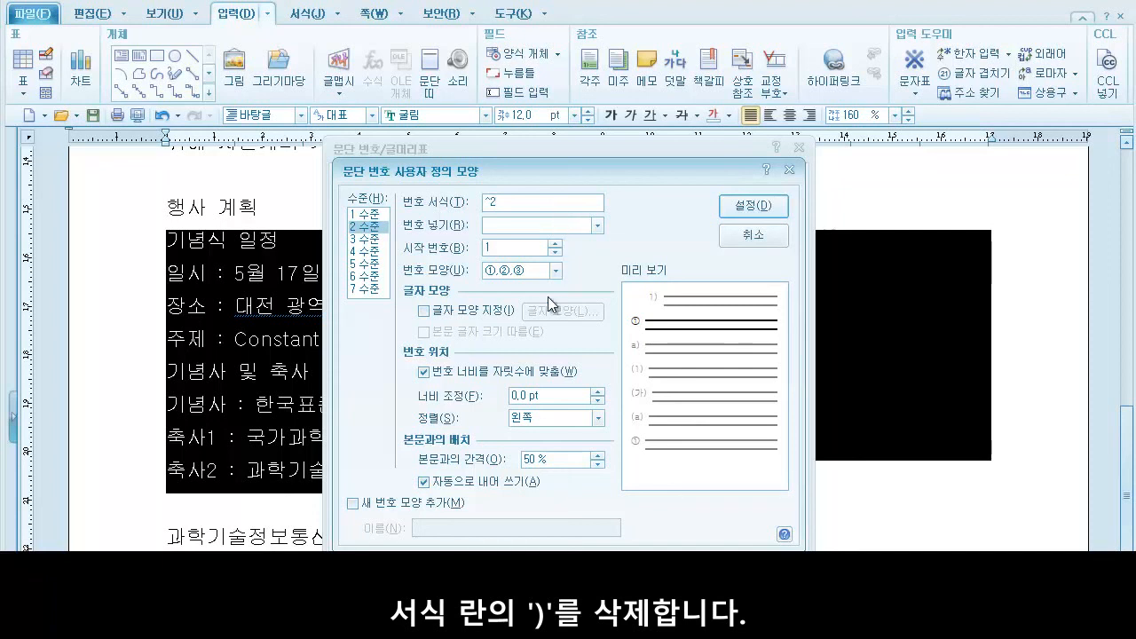
# Step: Set the 2 수준 number position to a 30 pt width adjustment (너비 조정) with 오른쪽 alignment and apply the custom numbering to the selected lines
pyautogui.moveTo(539, 397); pyautogui.dragTo(508, 401)
pyautogui.write('30')
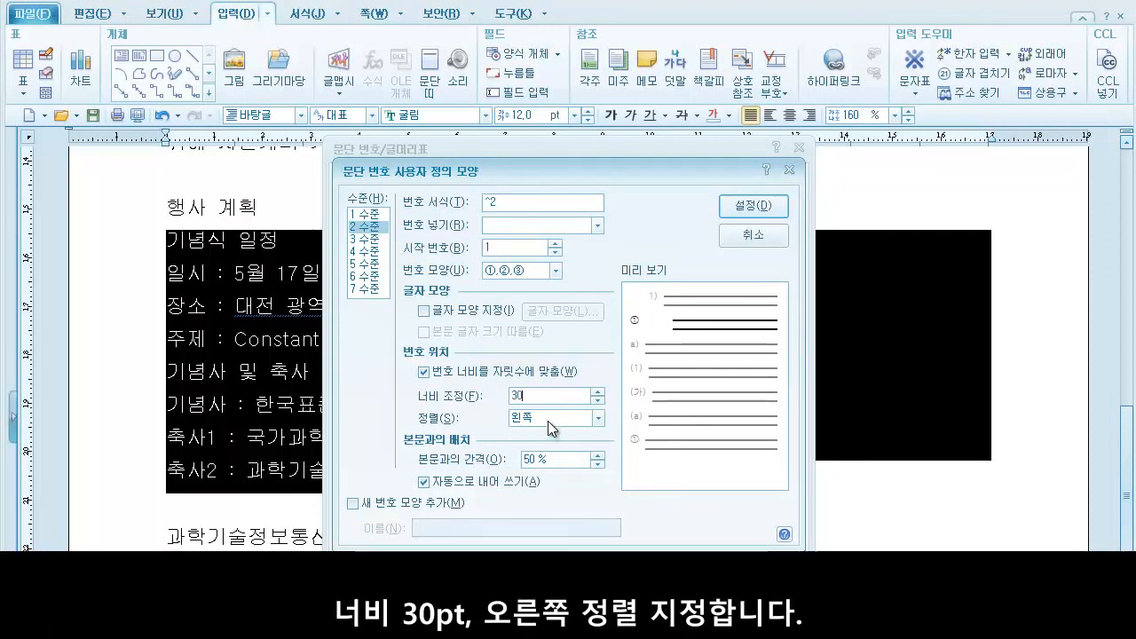
pyautogui.click(547, 420)
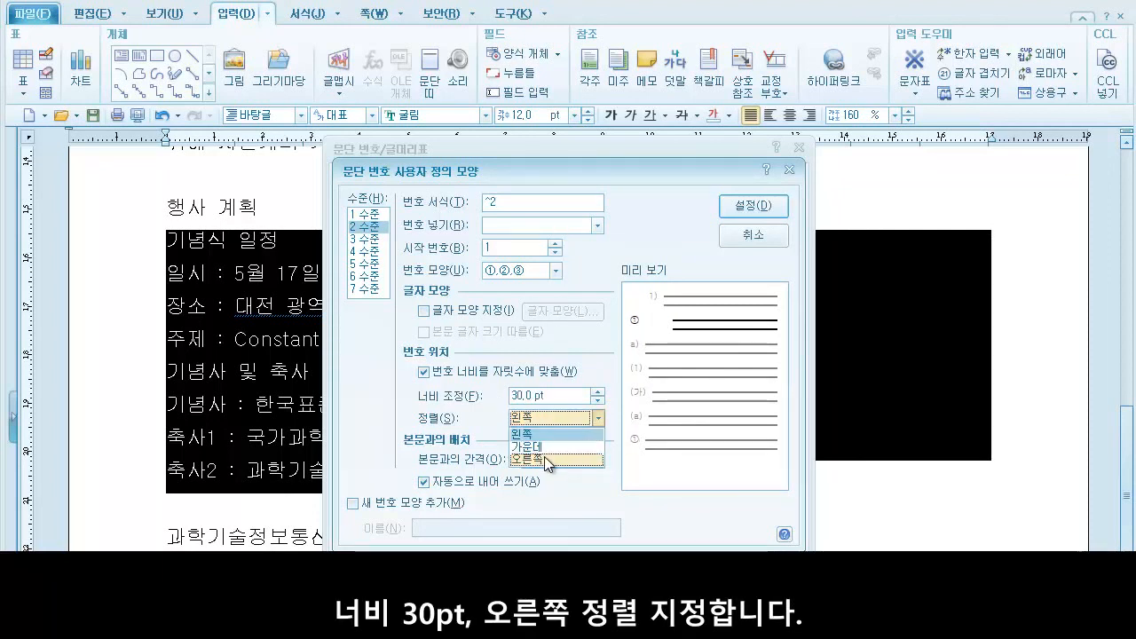
pyautogui.click(544, 456)
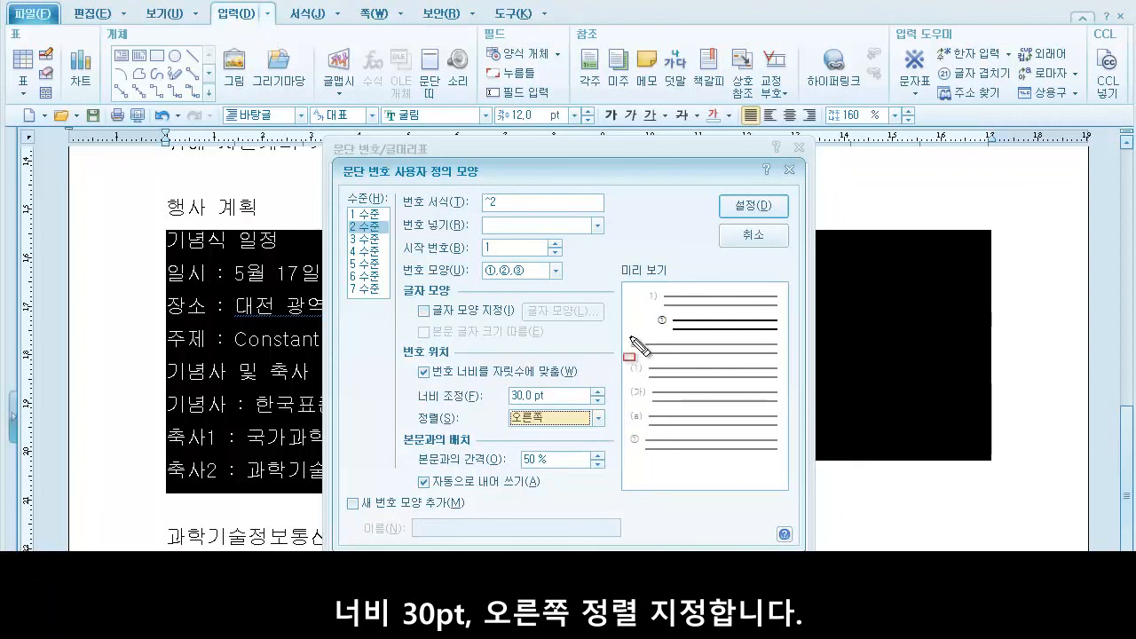
pyautogui.moveTo(619, 284)
pyautogui.mouseDown()
pyautogui.moveTo(654, 333)
pyautogui.moveTo(678, 340)
pyautogui.mouseUp()
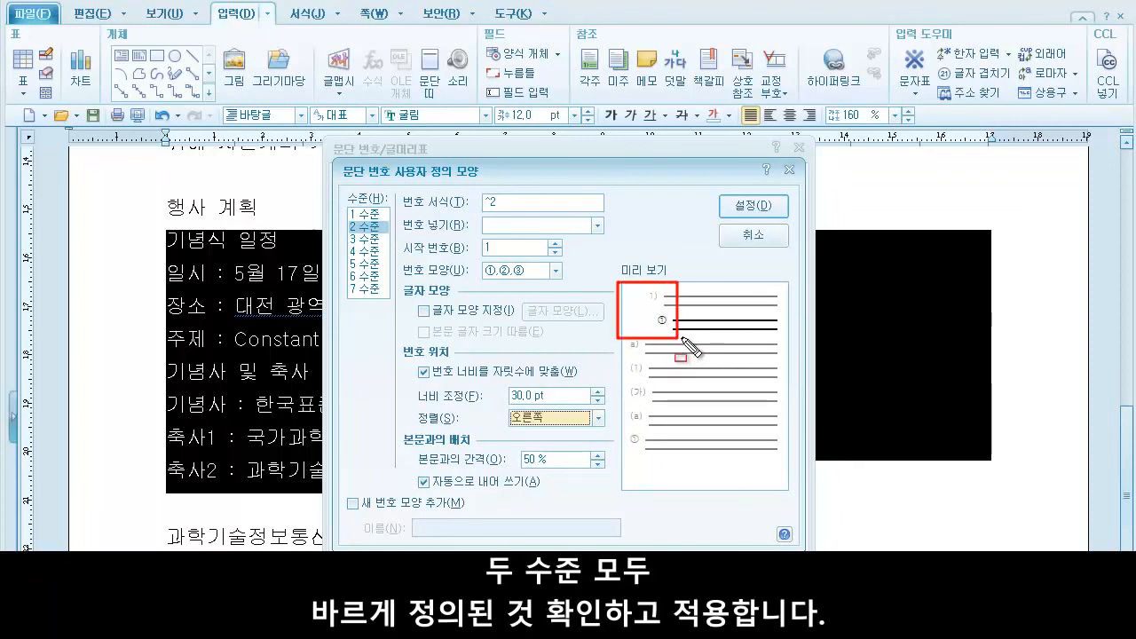
pyautogui.press('Escape')
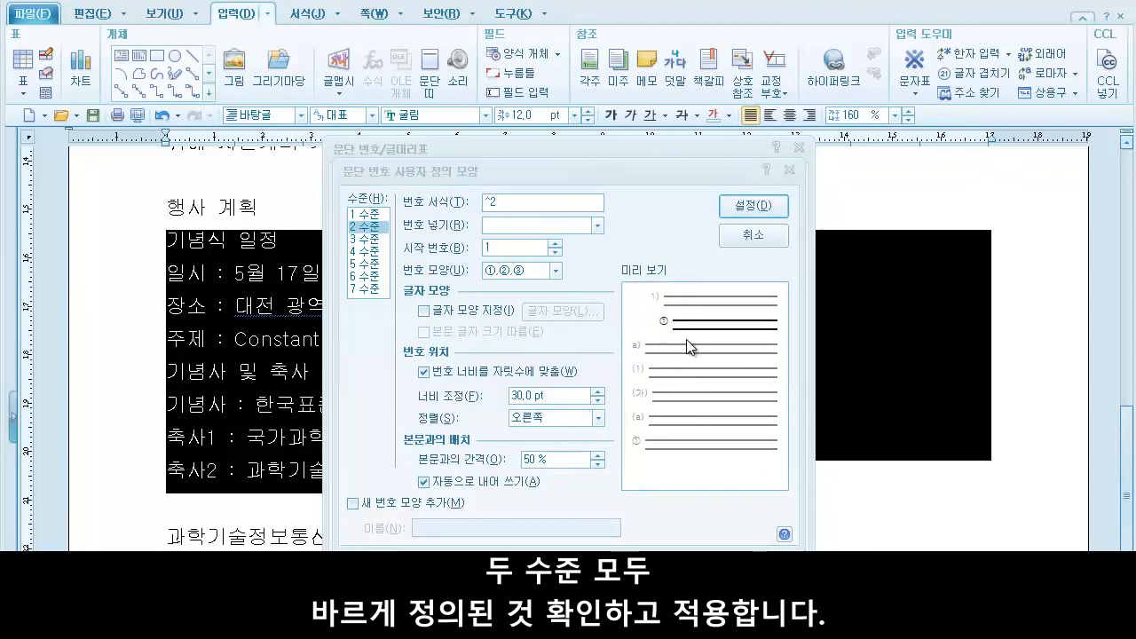
pyautogui.click(752, 211)
pyautogui.press('Return')
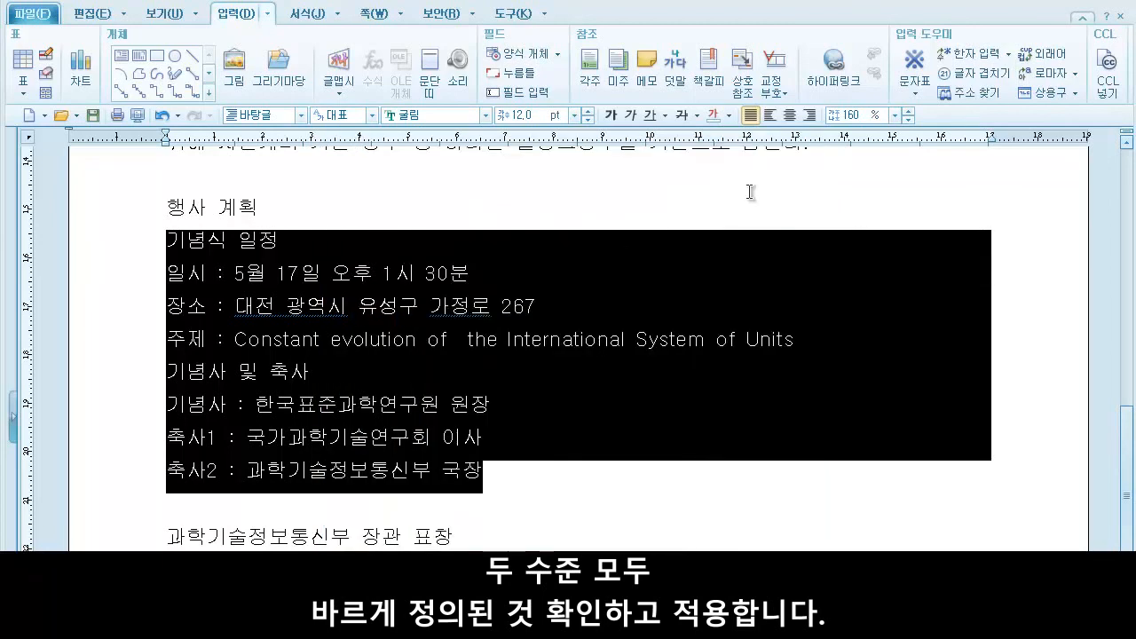
pyautogui.click(494, 308)
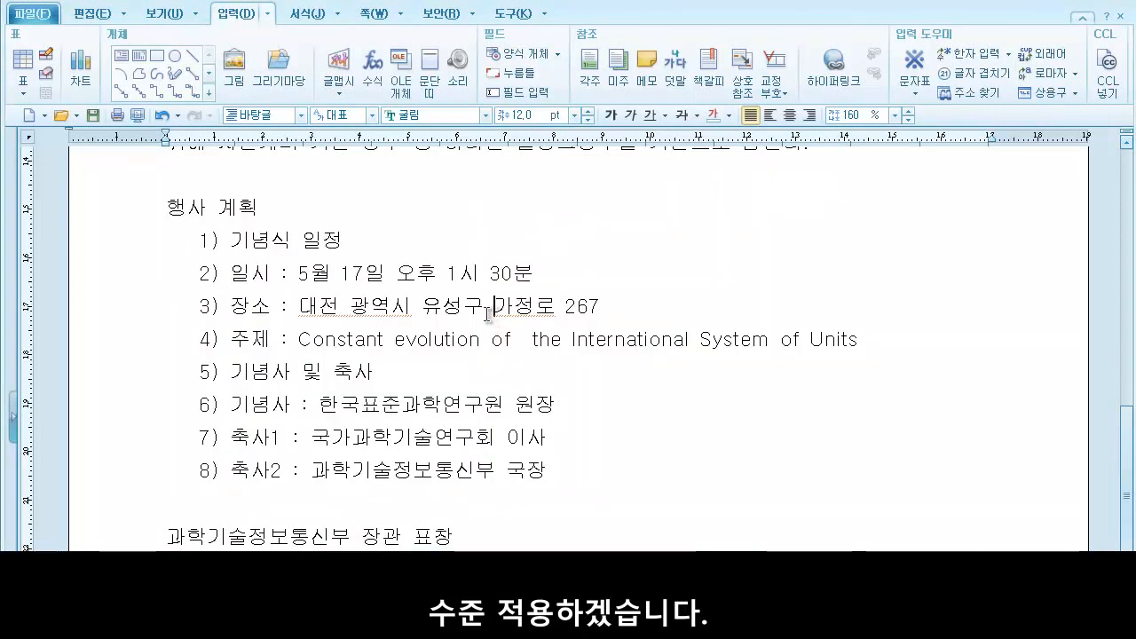
# Step: Demote the lines from 일시 to 주제 and from 기념사 : to 축사2 by one numbering level (한 수준 감소)
pyautogui.moveTo(229, 272); pyautogui.dragTo(340, 344)
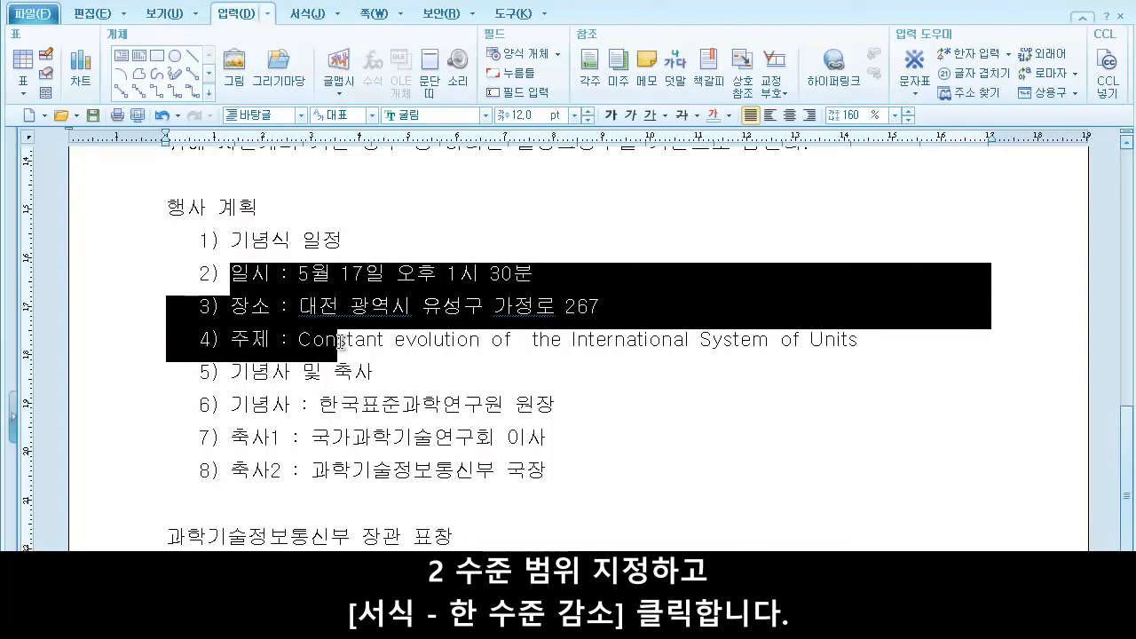
pyautogui.click(310, 15)
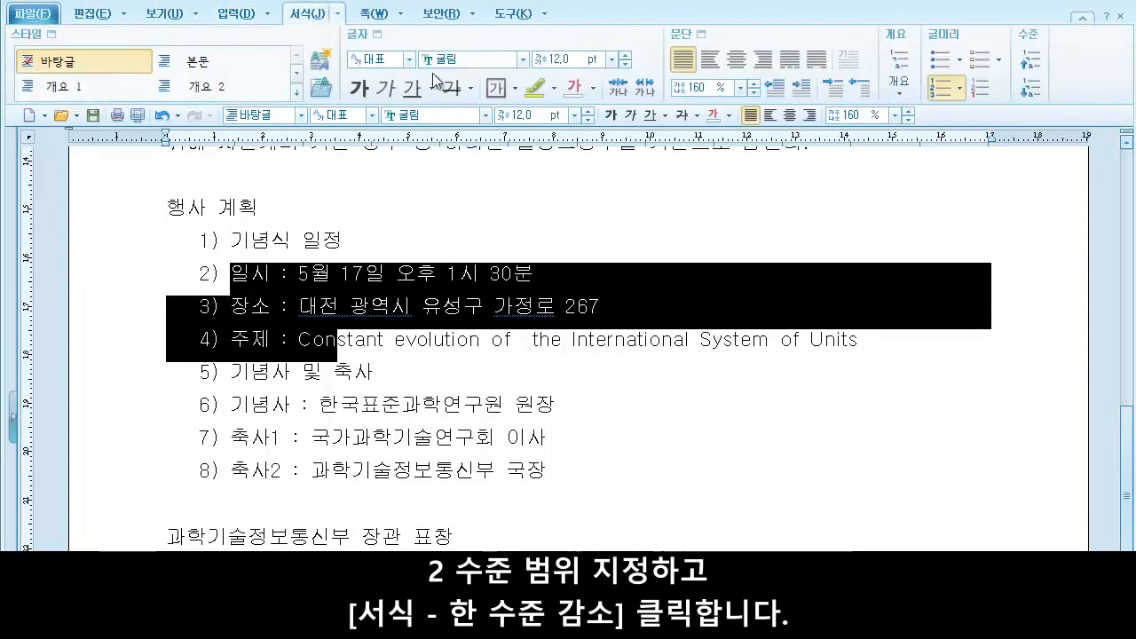
pyautogui.click(1030, 91)
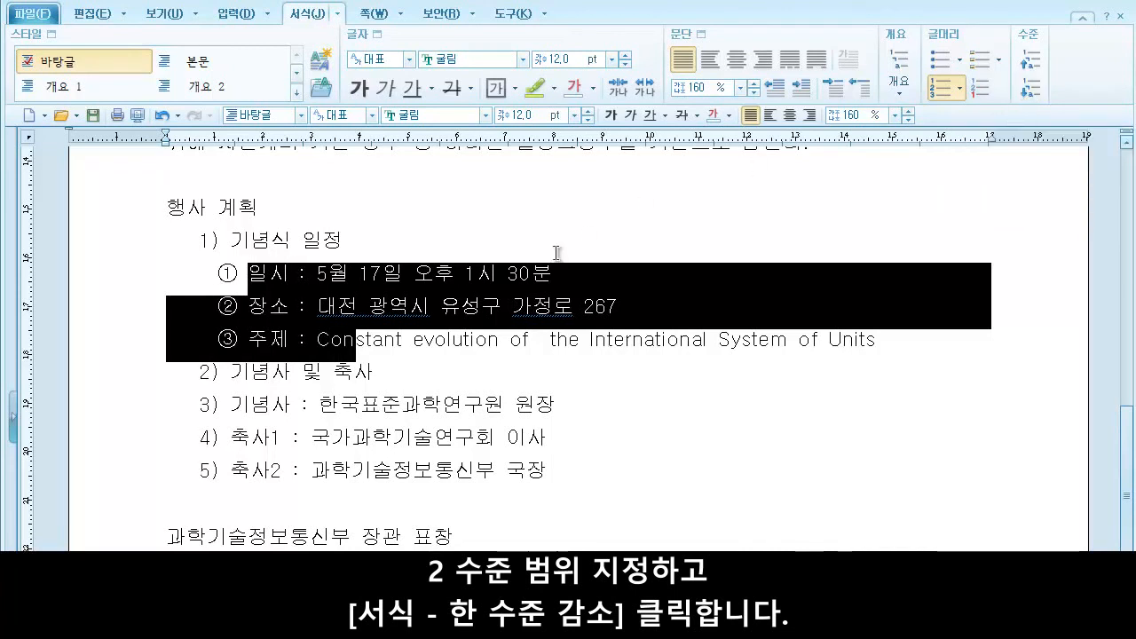
pyautogui.click(442, 277)
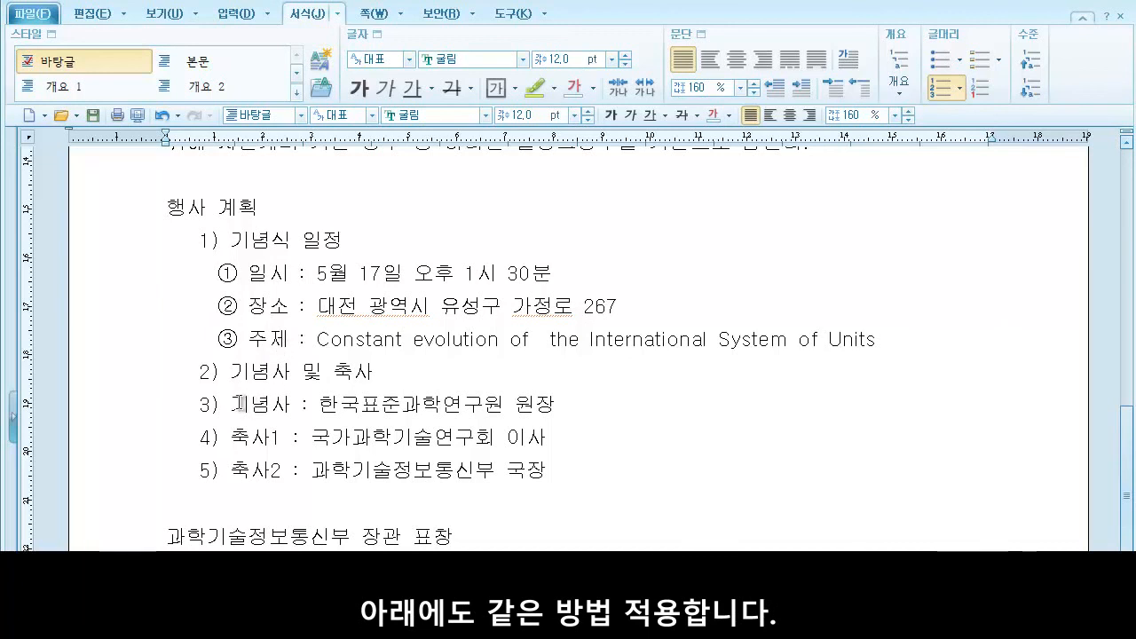
pyautogui.moveTo(229, 404); pyautogui.dragTo(411, 470)
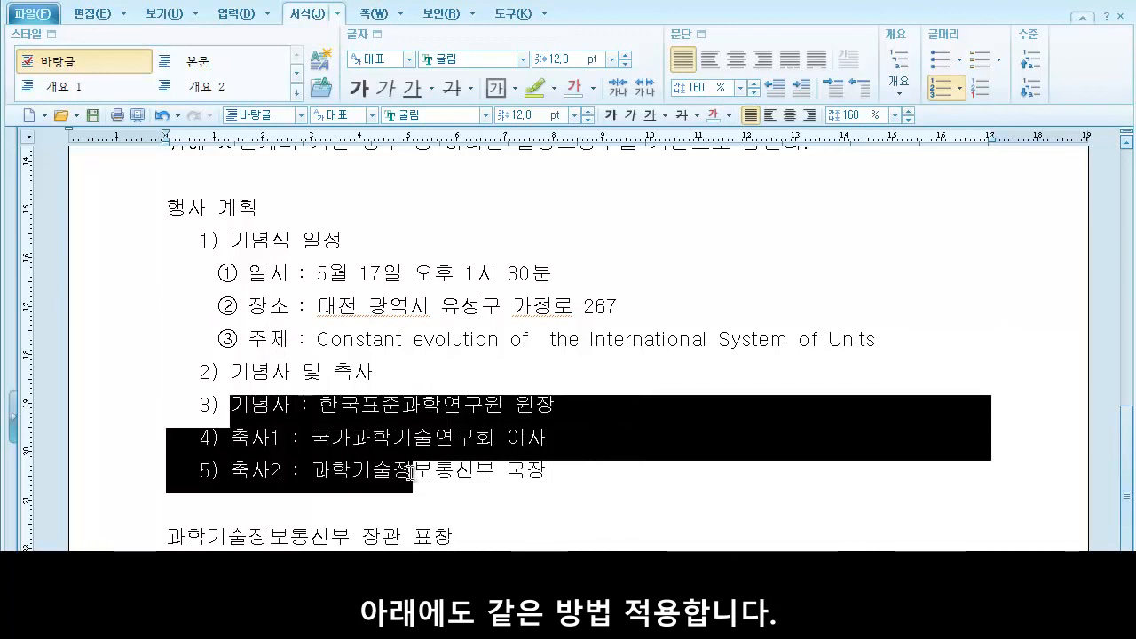
pyautogui.click(1030, 87)
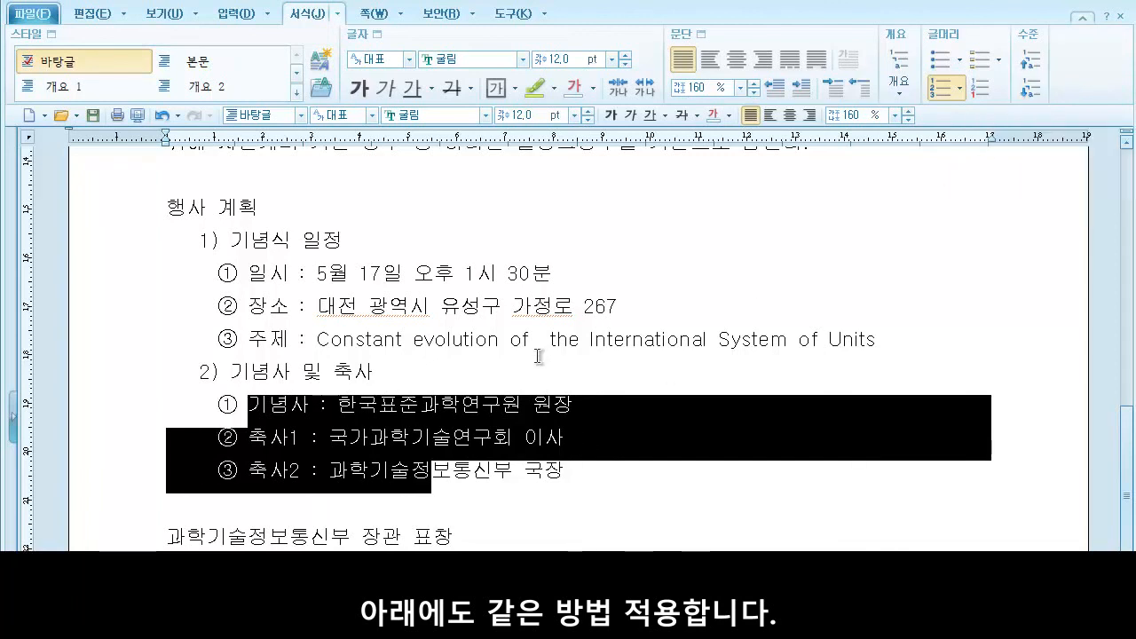
pyautogui.click(505, 371)
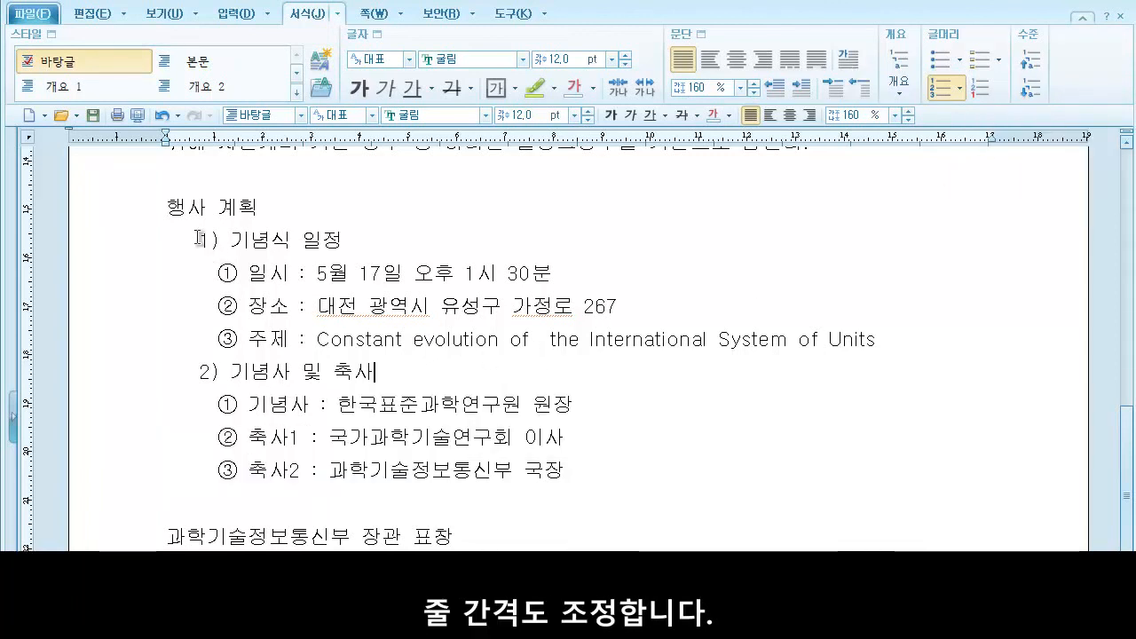
# Step: Set the line spacing of the numbered lines from 기념식 일정 to 축사2 to 150%
pyautogui.moveTo(230, 239); pyautogui.dragTo(589, 467)
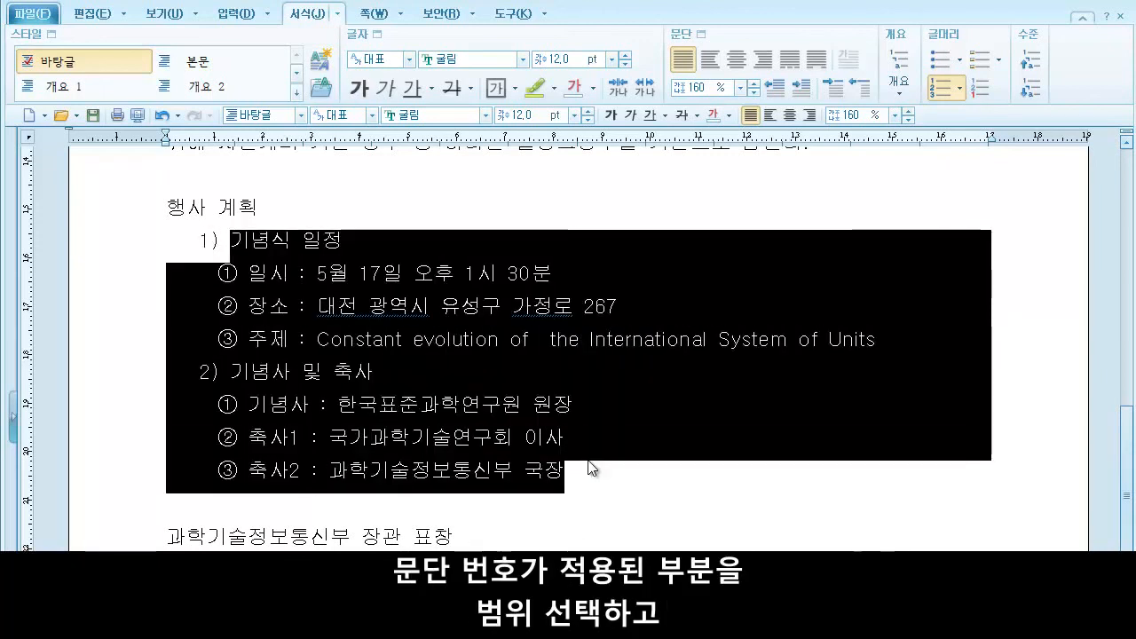
pyautogui.click(872, 116)
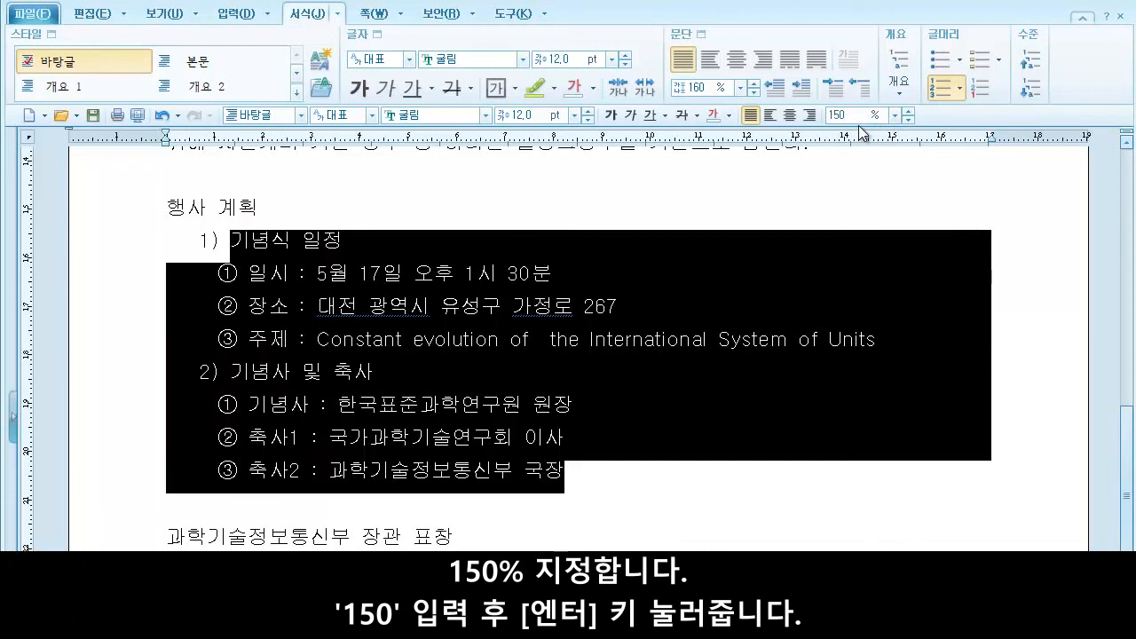
pyautogui.write('150')
pyautogui.press('Return')
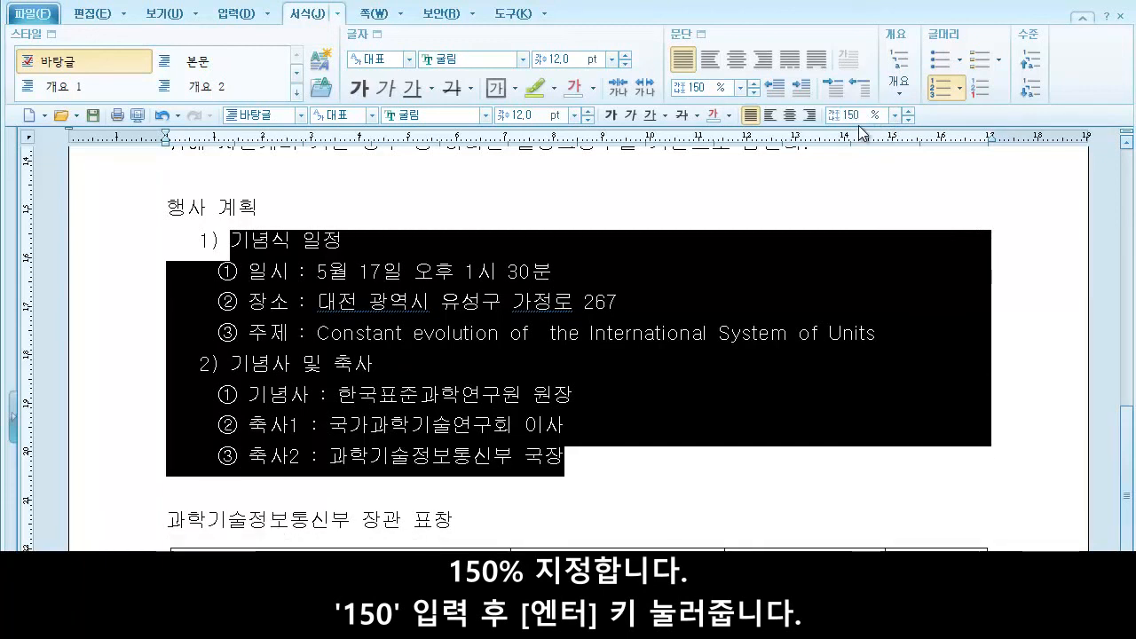
pyautogui.click(582, 335)
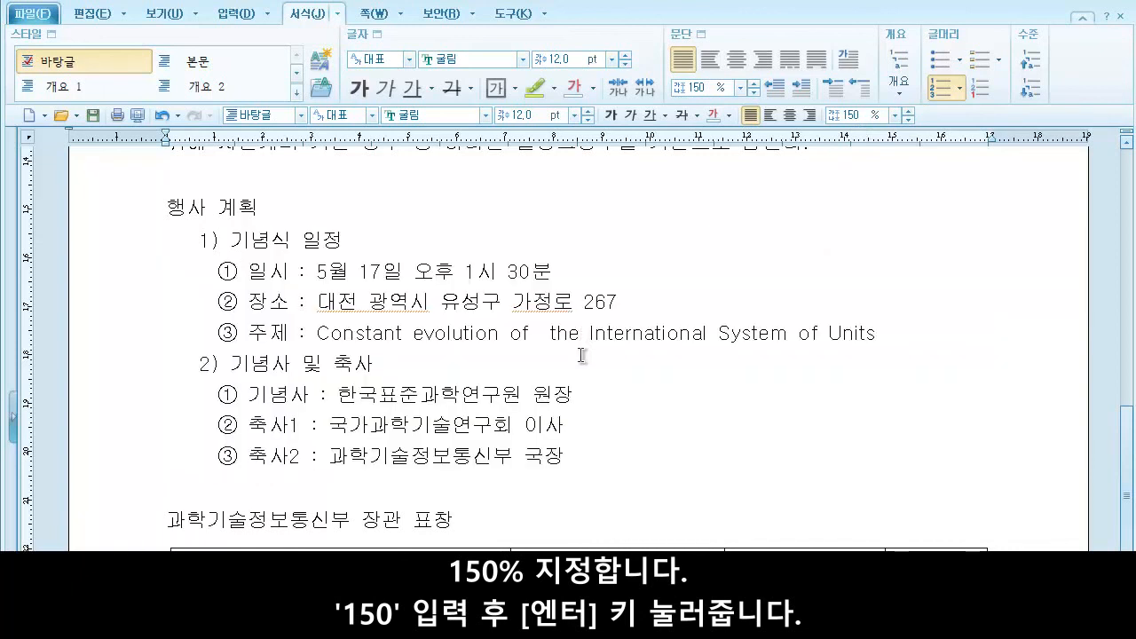
# Step: Insert the ▣ symbol from the 전각 기호(일반) set of the HNC character map plus a space before the heading 행사 계획
pyautogui.scroll(3, 520, 355)
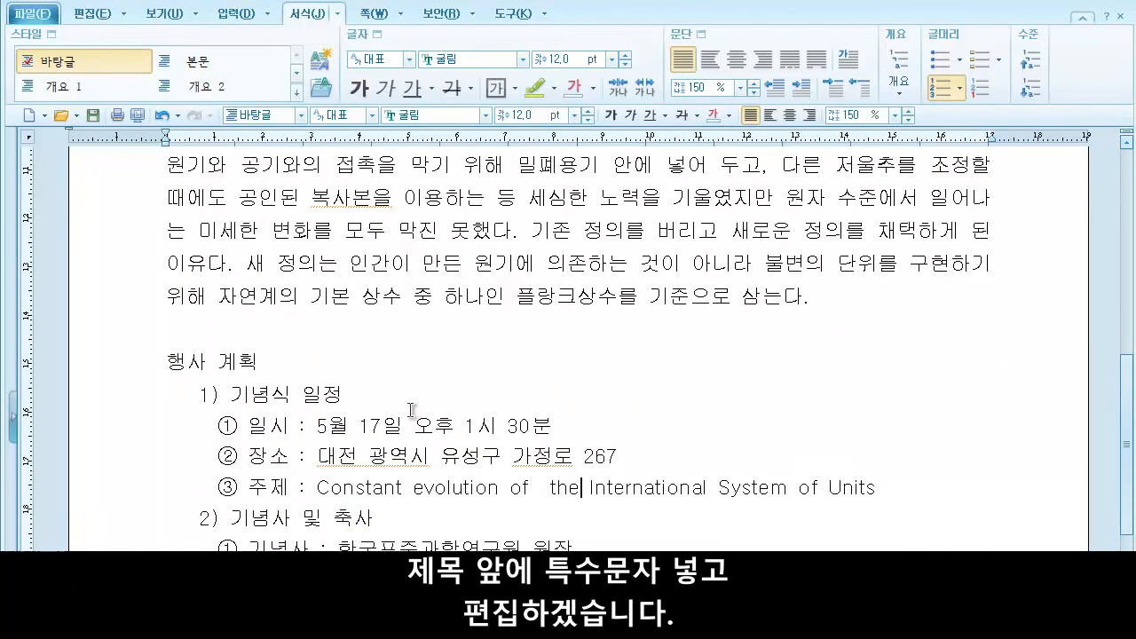
pyautogui.click(169, 363)
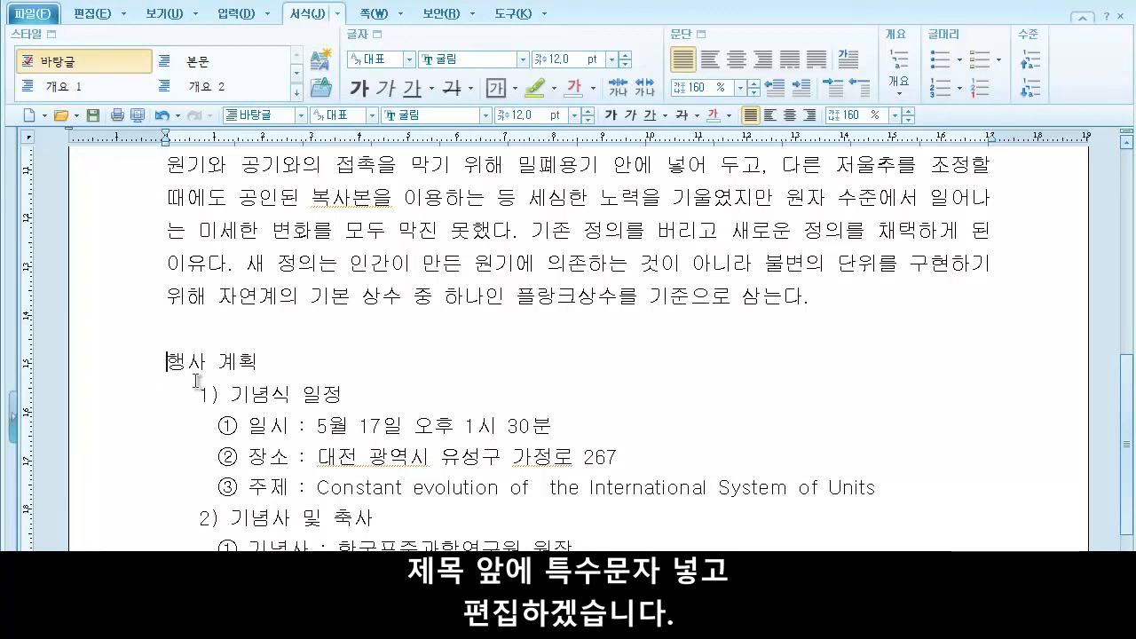
pyautogui.click(233, 20)
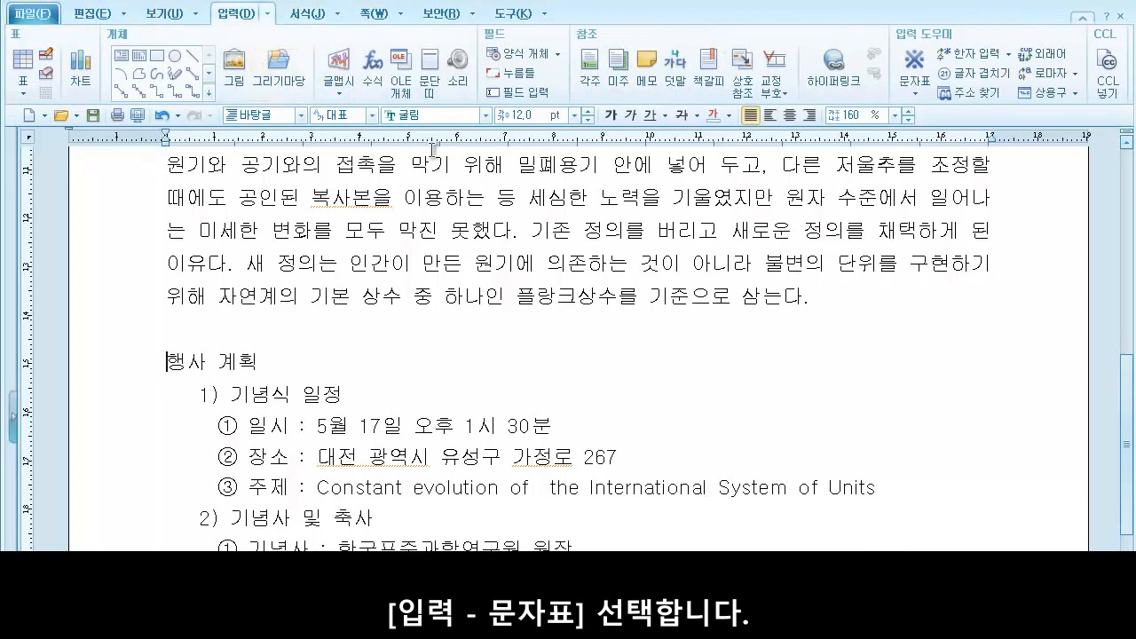
pyautogui.click(914, 87)
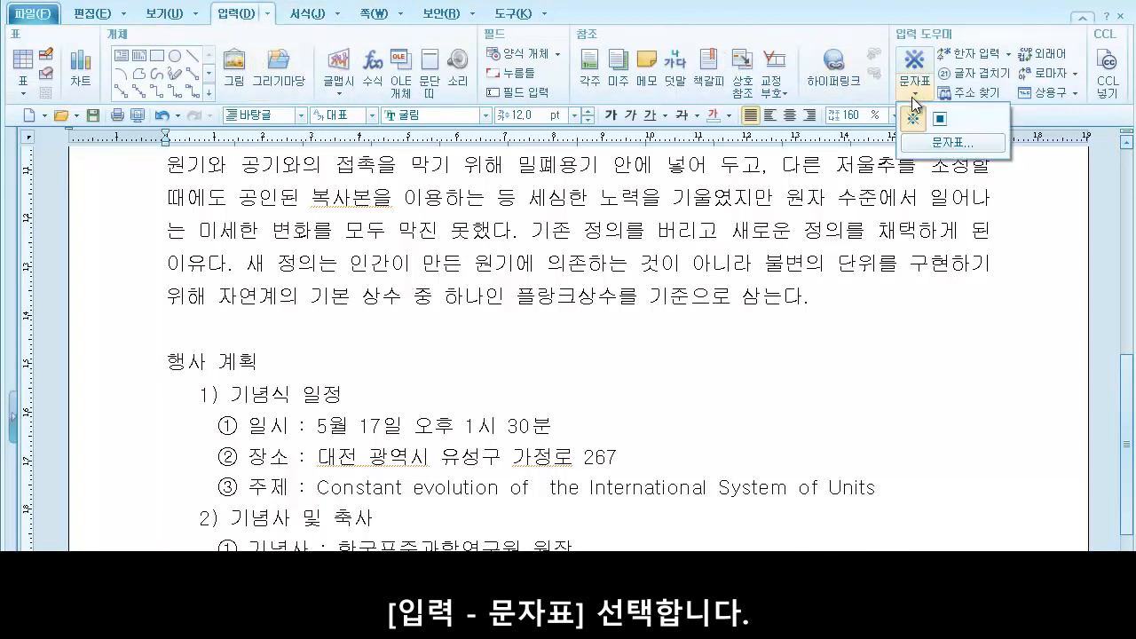
pyautogui.click(941, 142)
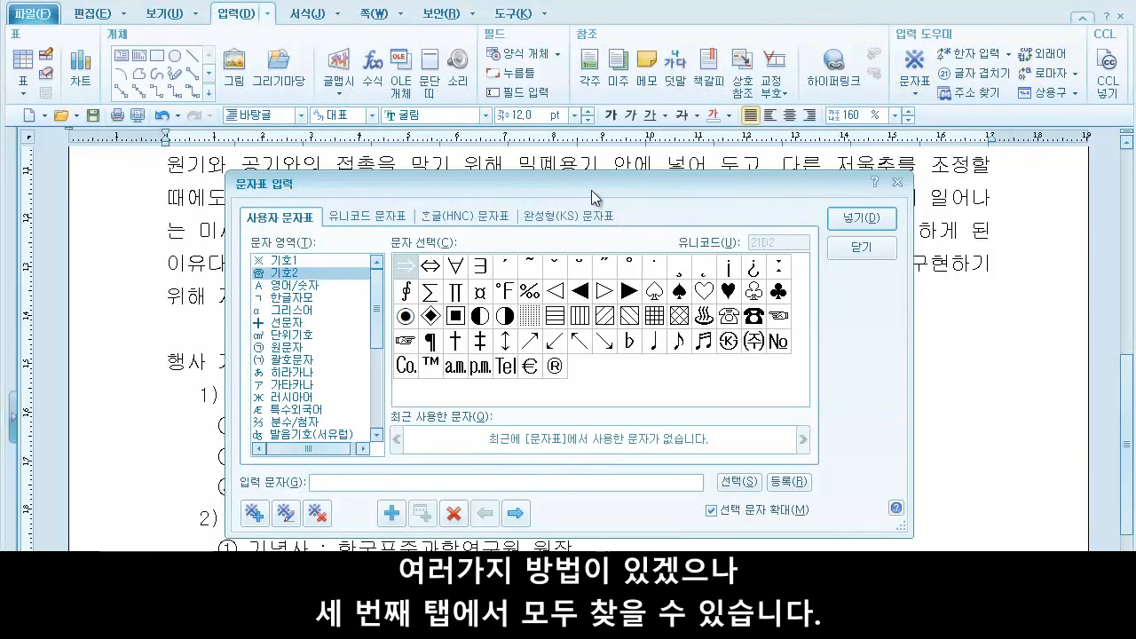
pyautogui.click(464, 217)
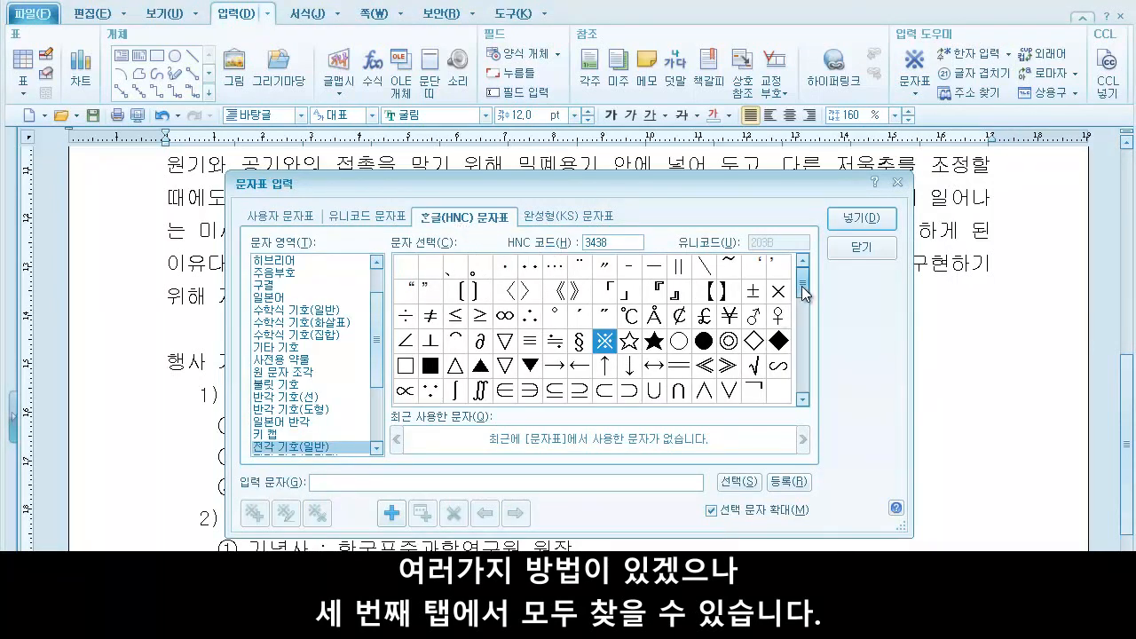
pyautogui.scroll(-4, 801, 307)
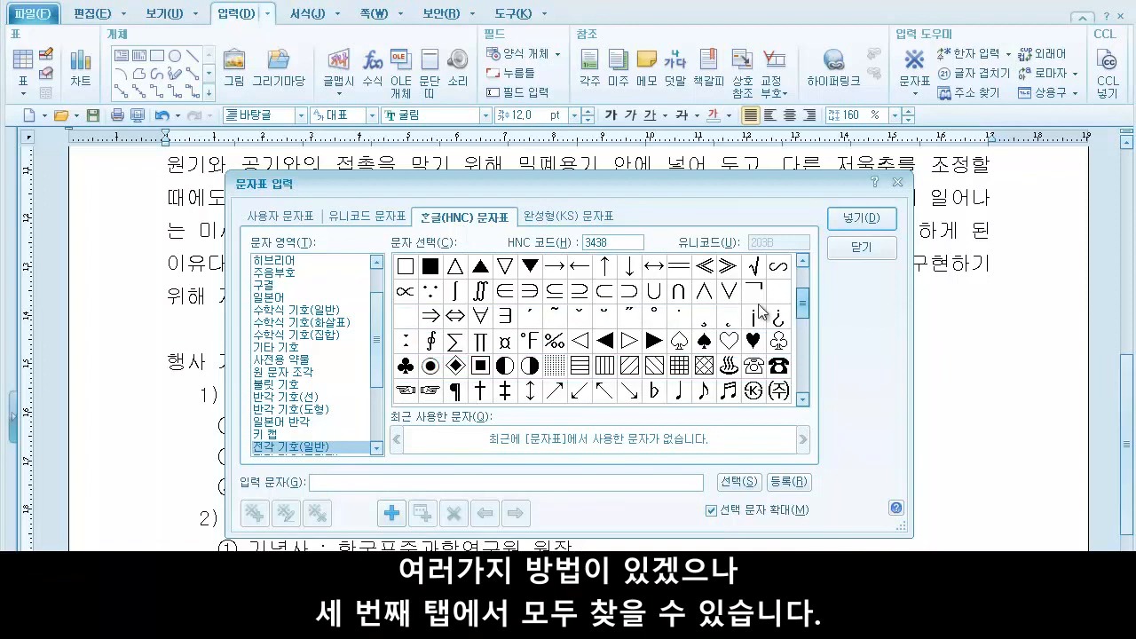
pyautogui.click(481, 365)
pyautogui.click(861, 218)
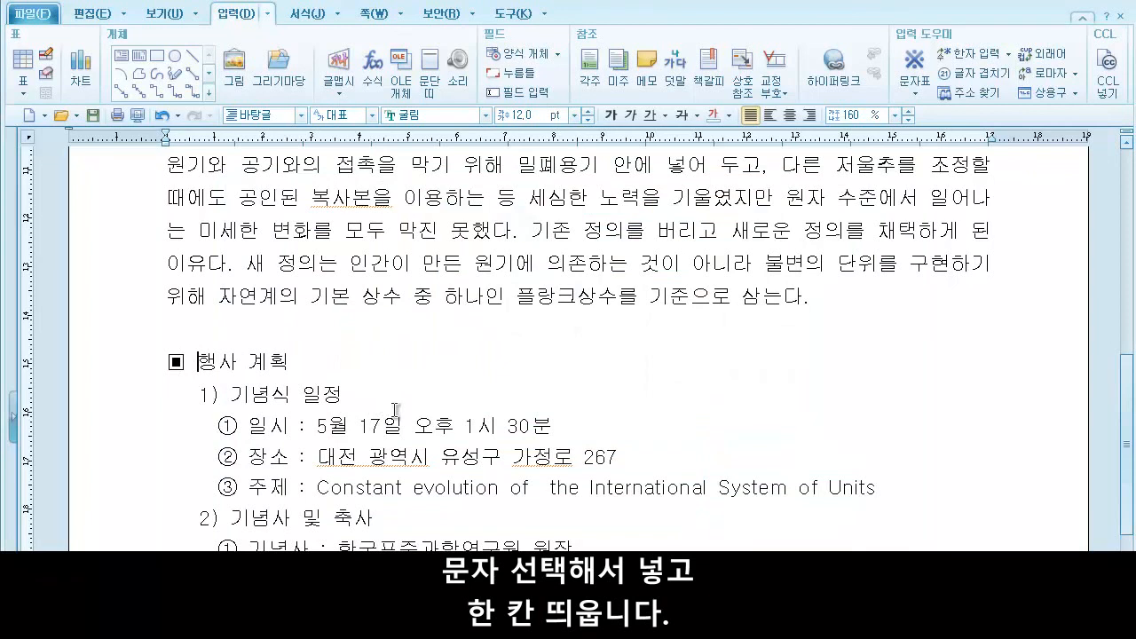
# Step: Set the font size of the heading ▣ 행사 계획, including its symbol, to 16 pt
pyautogui.moveTo(291, 364); pyautogui.dragTo(160, 366)
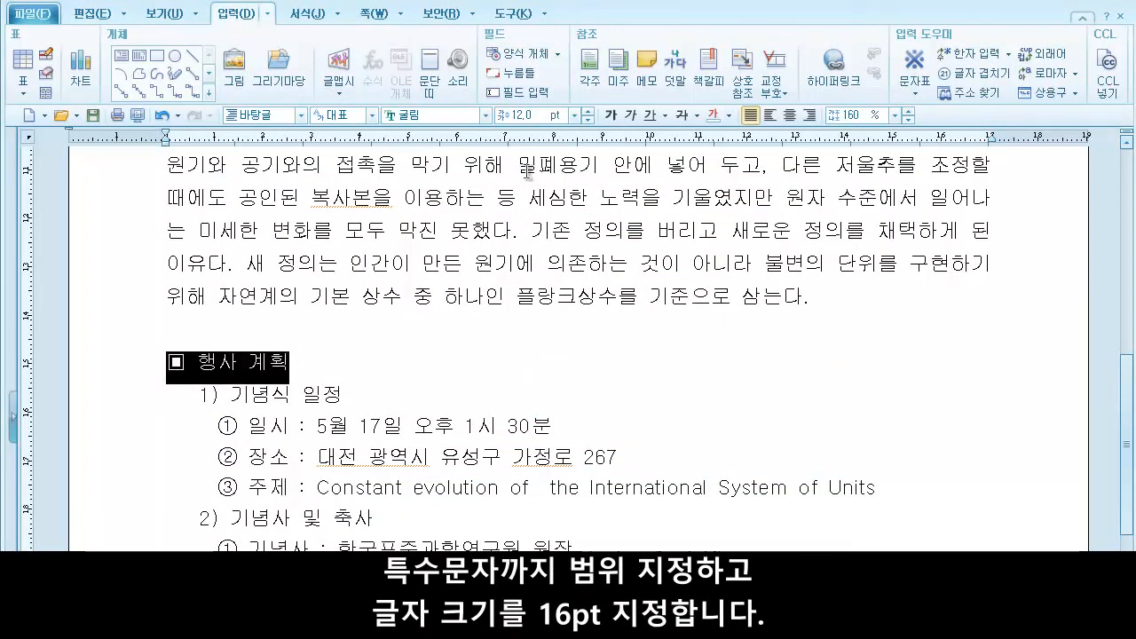
pyautogui.click(507, 115)
pyautogui.write('16')
pyautogui.press('Return')
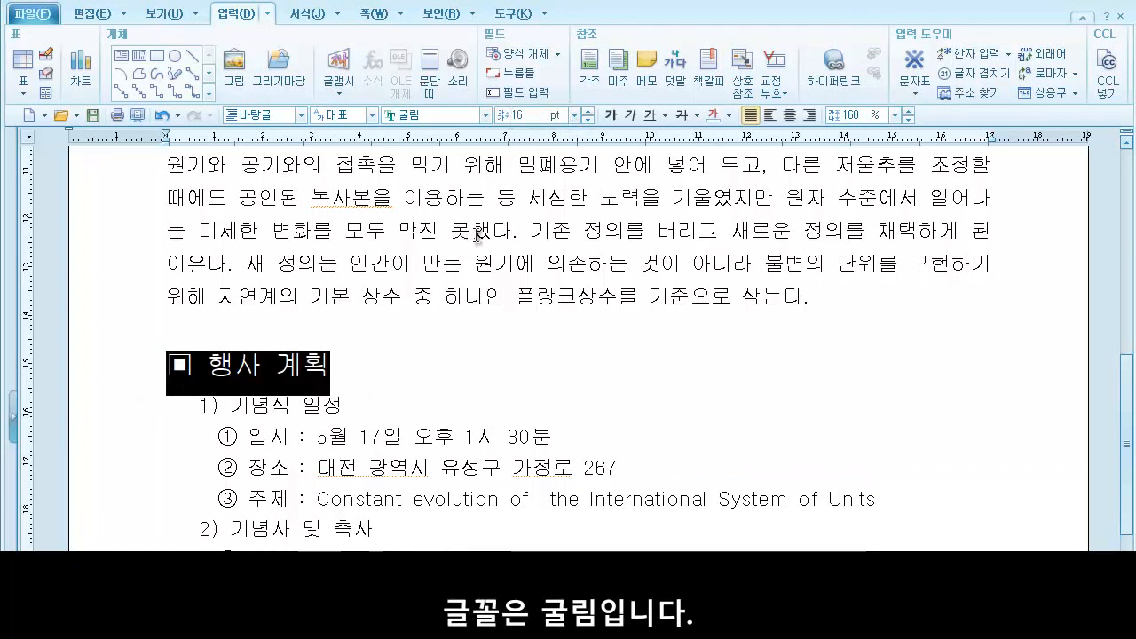
pyautogui.click(373, 376)
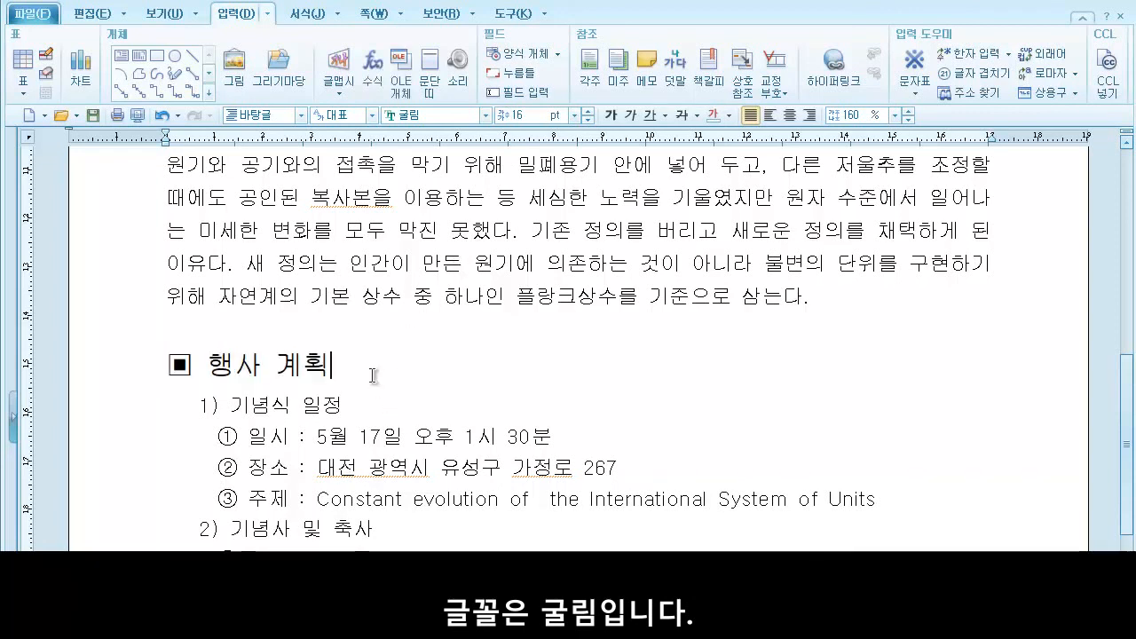
# Step: Give the heading text 행사 계획, without its symbol, a white font colour (글자 색) and red shading (음영 색)
pyautogui.moveTo(216, 373); pyautogui.dragTo(322, 369)
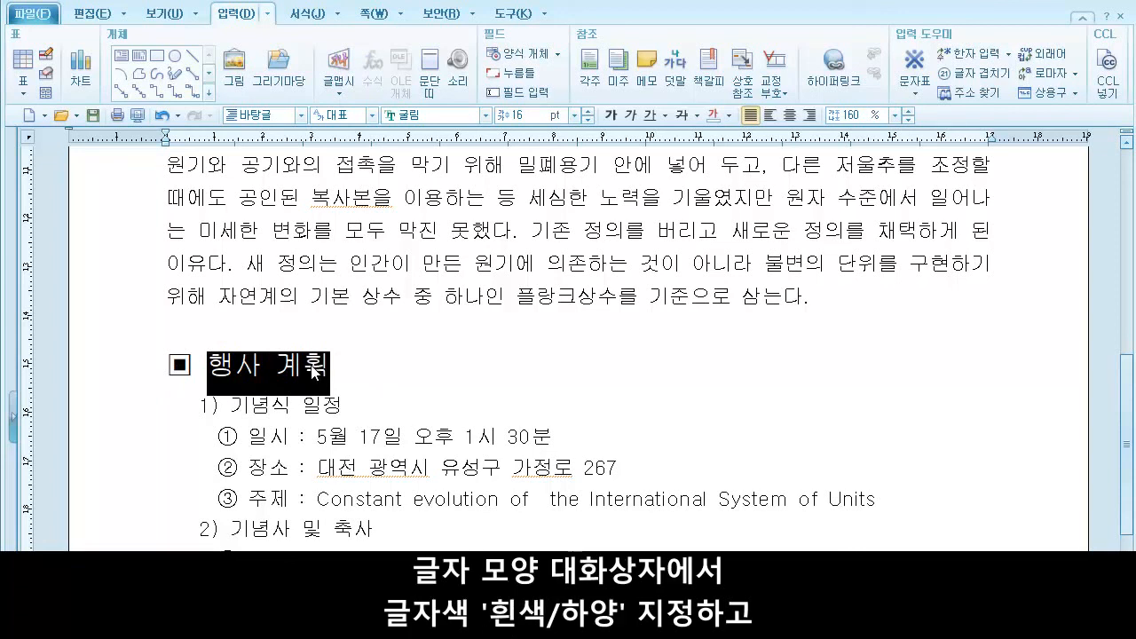
pyautogui.rightClick(313, 371)
pyautogui.click(364, 463)
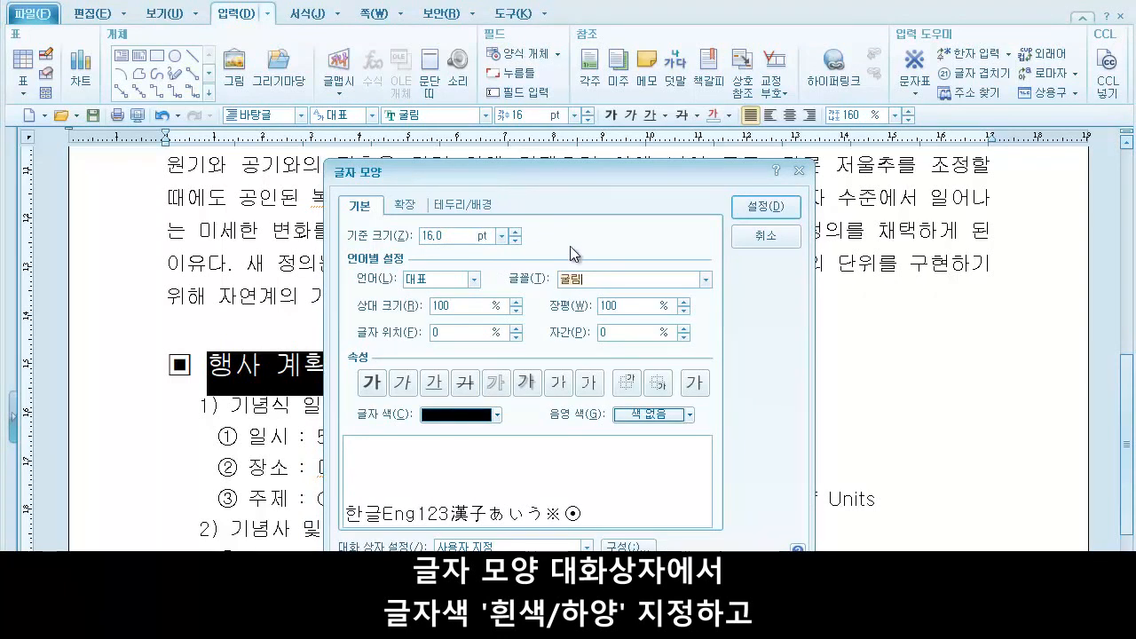
pyautogui.click(498, 415)
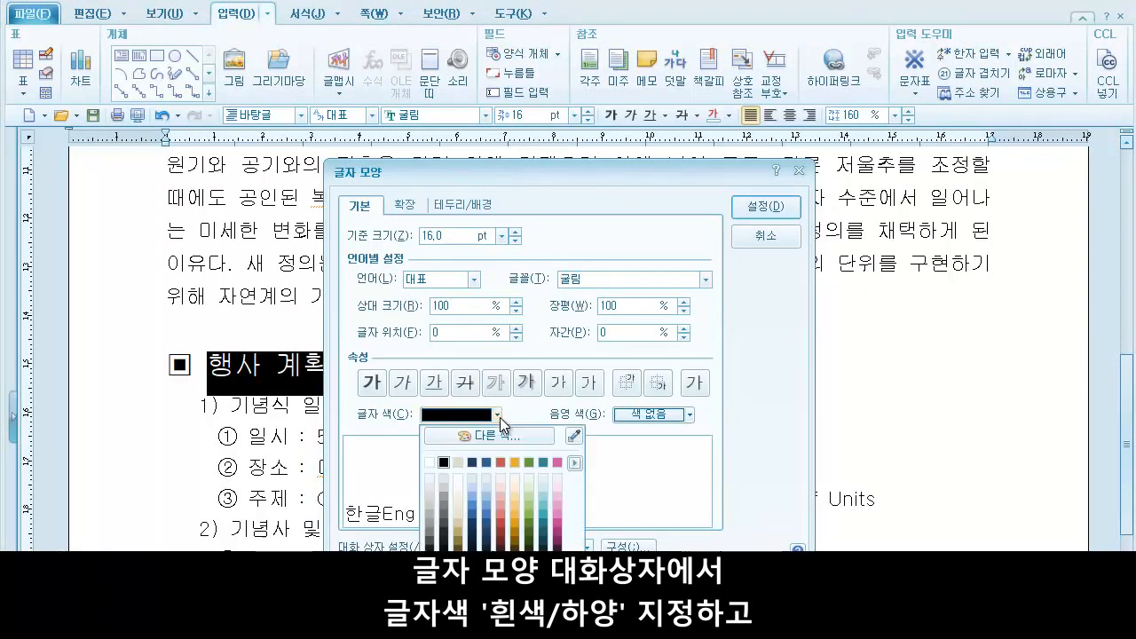
pyautogui.click(430, 463)
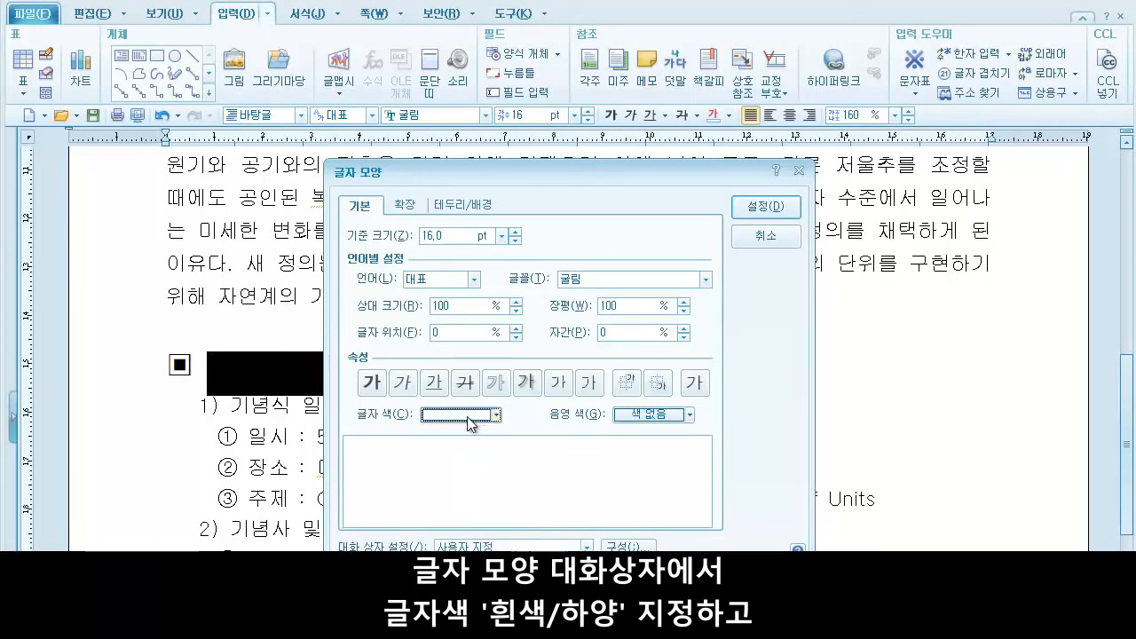
pyautogui.click(690, 414)
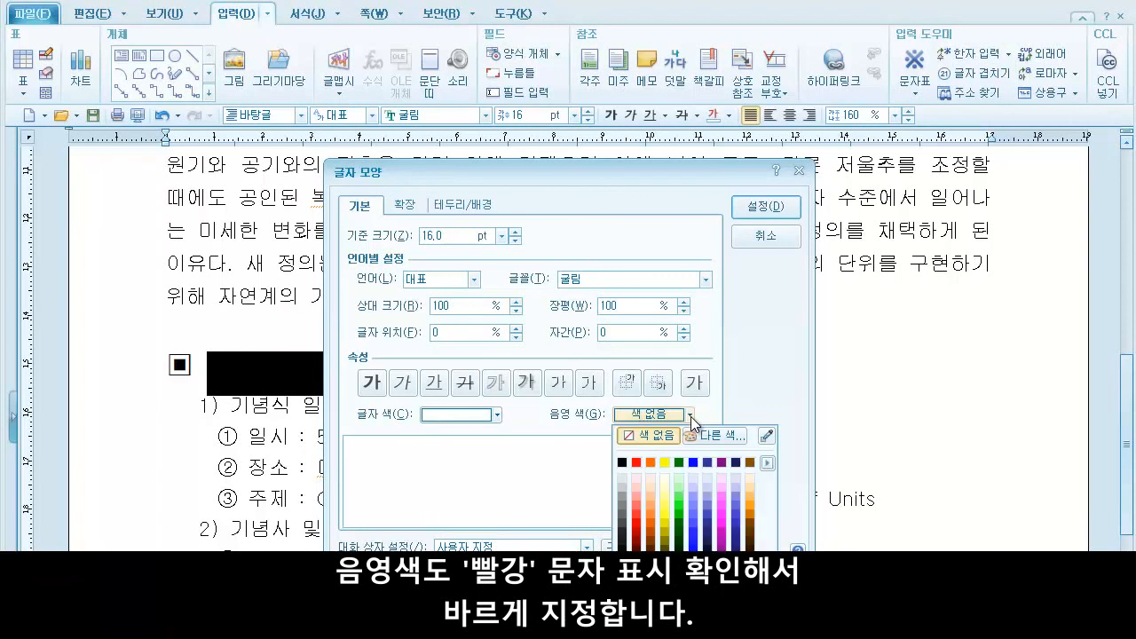
pyautogui.click(635, 462)
pyautogui.click(765, 213)
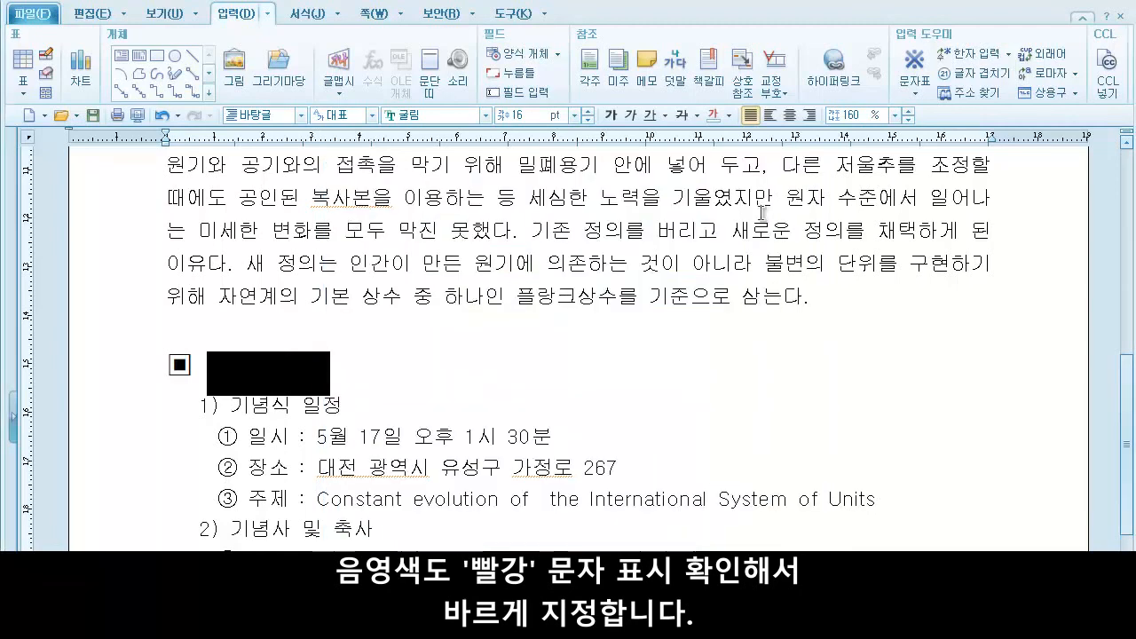
# Step: Insert the ※ symbol from the 전각 기호(일반) set of the HNC character map plus a space before the heading 과학기술정보통신부 장관 표창
pyautogui.click(368, 369)
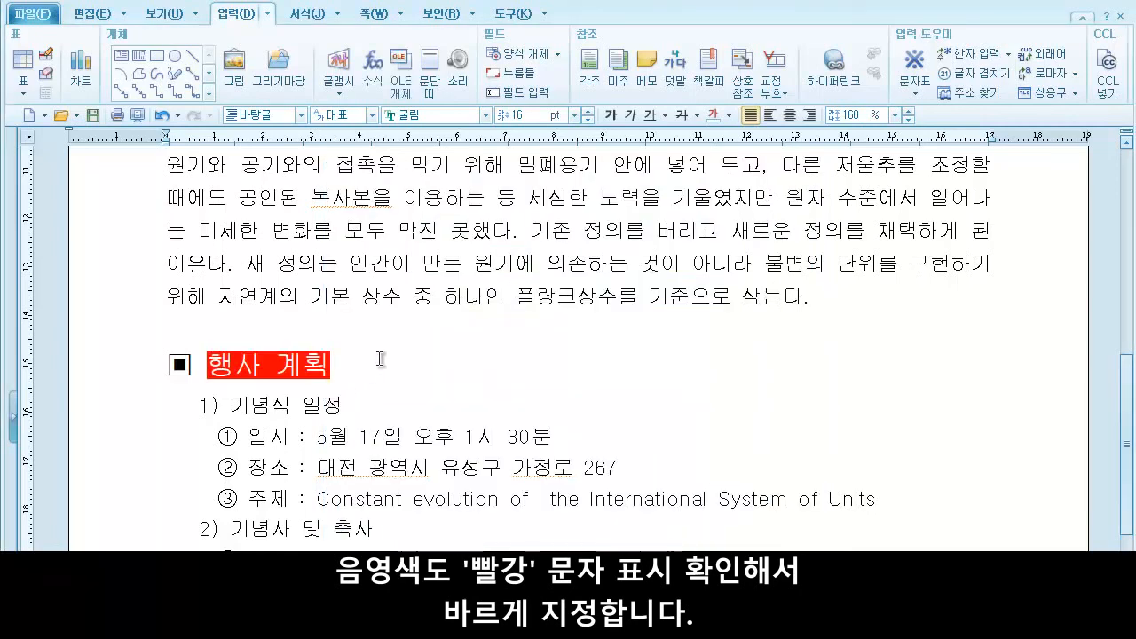
pyautogui.scroll(-4, 380, 358)
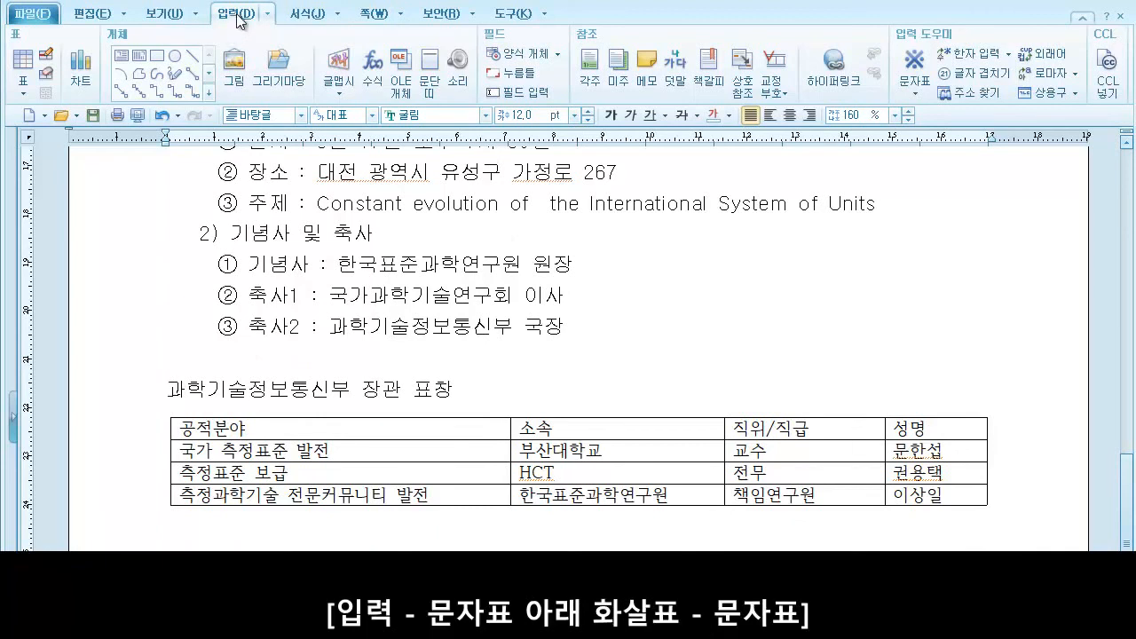
pyautogui.click(914, 94)
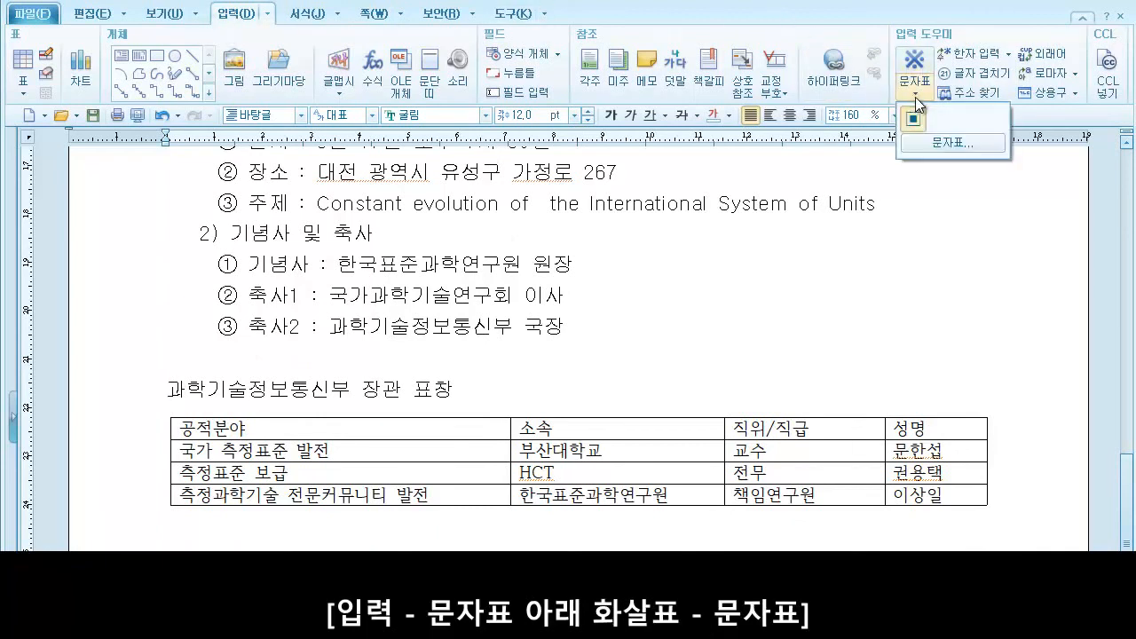
pyautogui.click(955, 140)
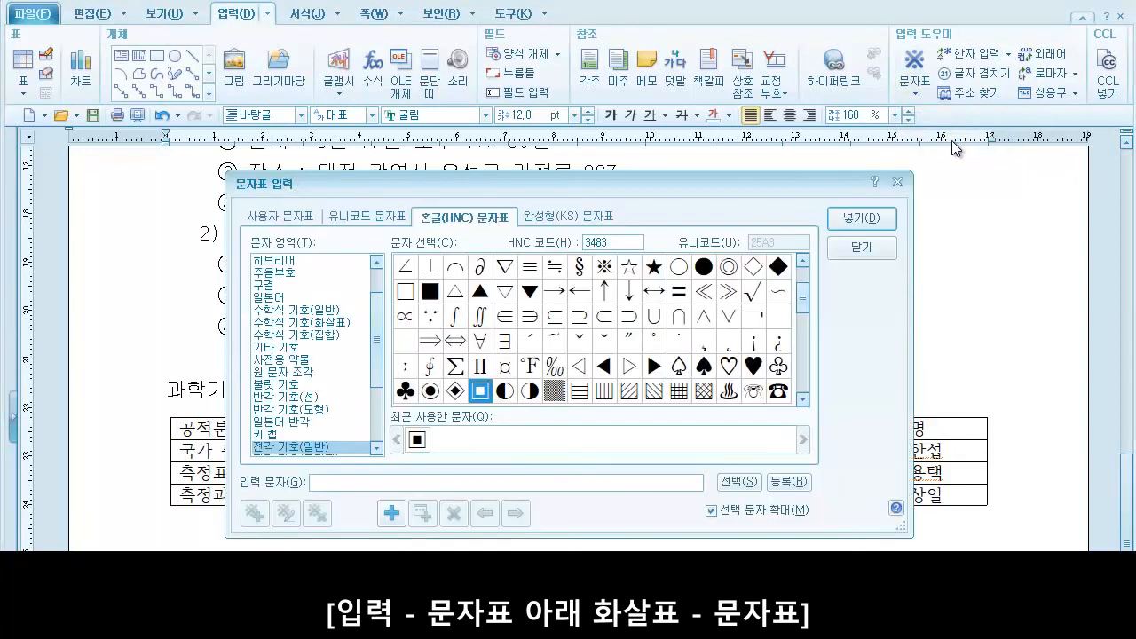
pyautogui.click(612, 275)
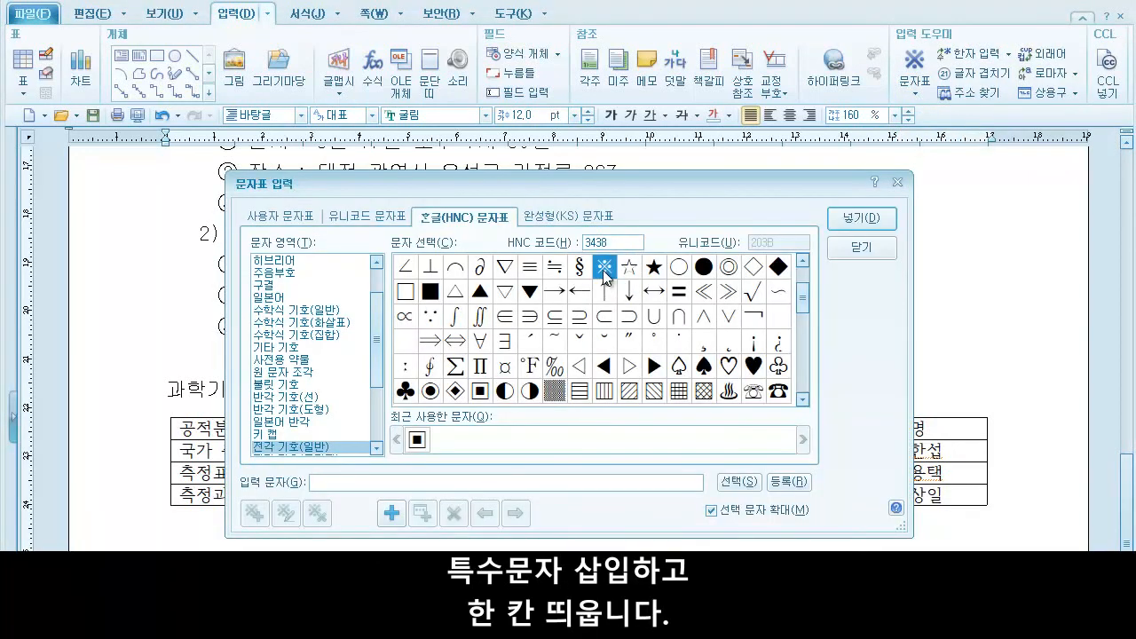
pyautogui.click(860, 221)
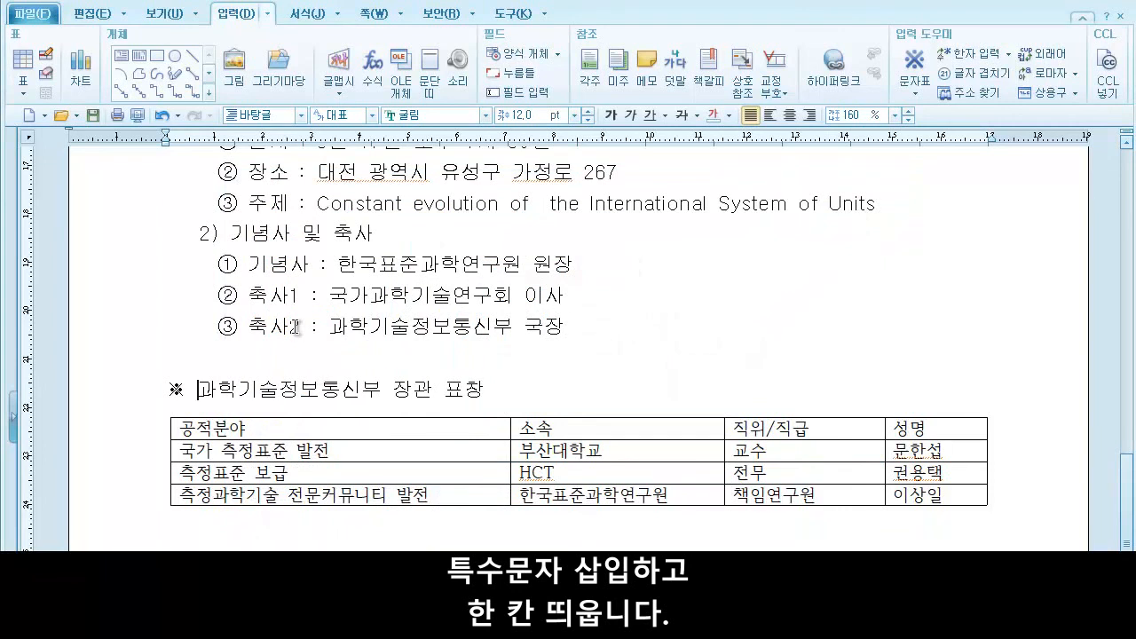
# Step: Set the font size of the heading ※ 과학기술정보통신부 장관 표창, including its symbol, to 16 pt
pyautogui.moveTo(487, 393); pyautogui.dragTo(145, 401)
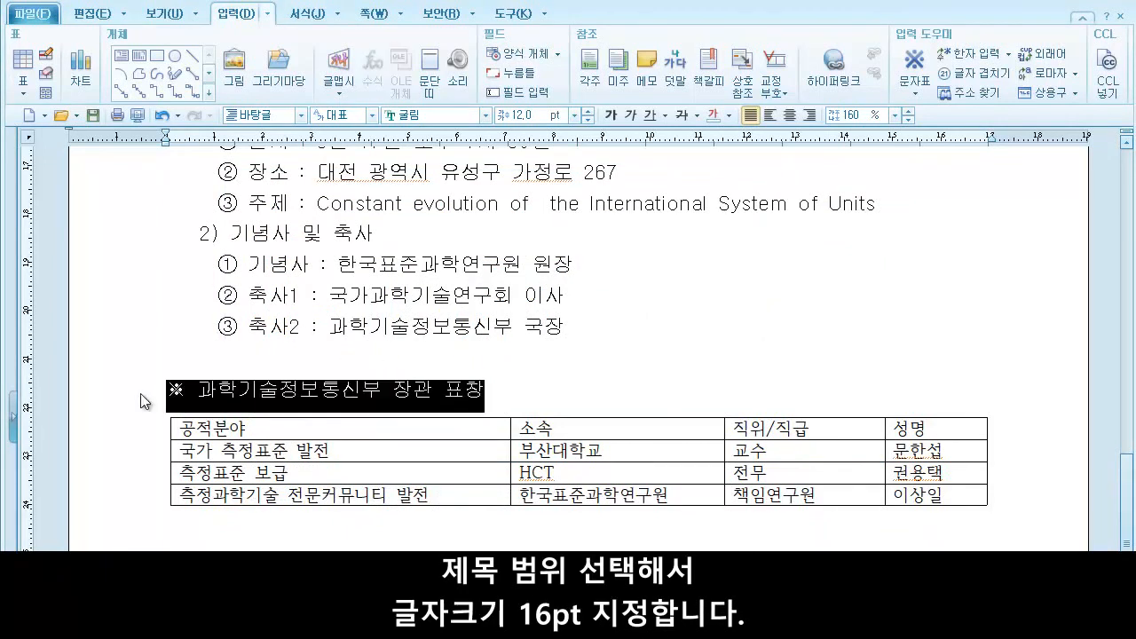
pyautogui.click(536, 114)
pyautogui.write('16')
pyautogui.press('Return')
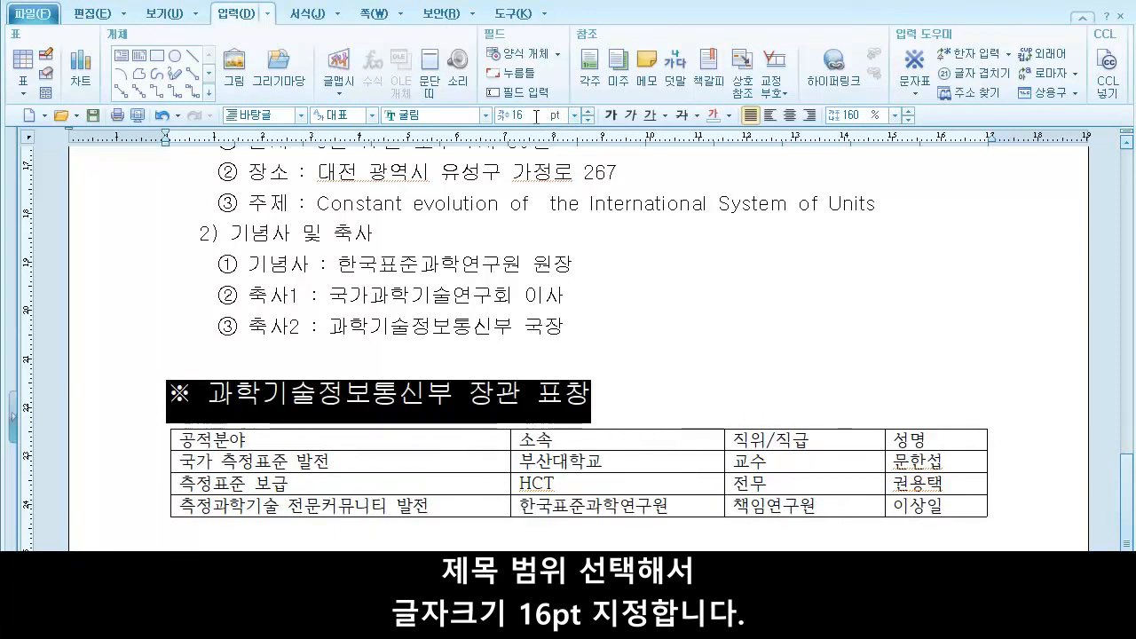
pyautogui.click(348, 336)
# Step: Italicise the heading text 과학기술정보통신부 장관 표창, leaving out its ※ symbol
pyautogui.moveTo(210, 396); pyautogui.dragTo(584, 397)
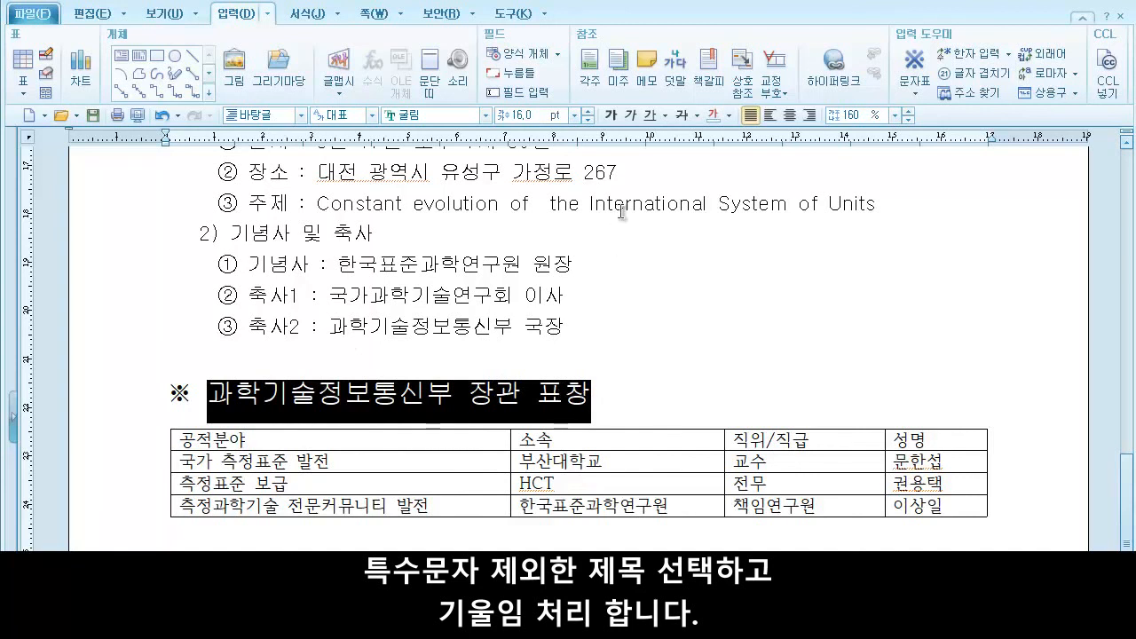
pyautogui.click(630, 115)
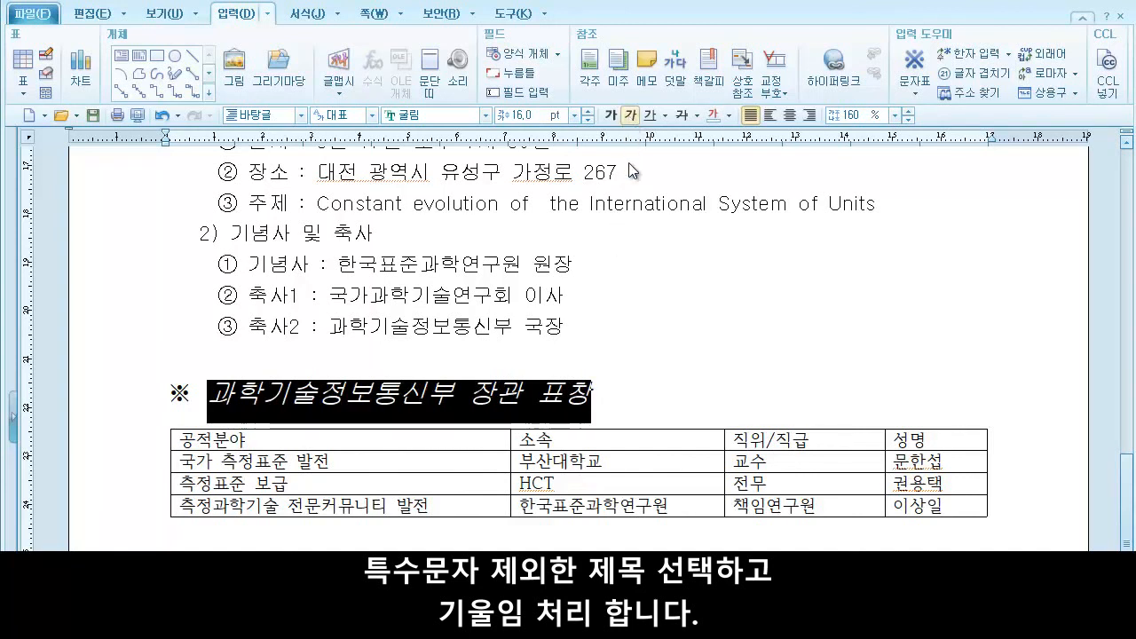
pyautogui.click(617, 394)
# Step: Add hollow-circle emphasis marks (강조점) above 과학 in the heading over the table
pyautogui.moveTo(208, 395); pyautogui.dragTo(262, 396)
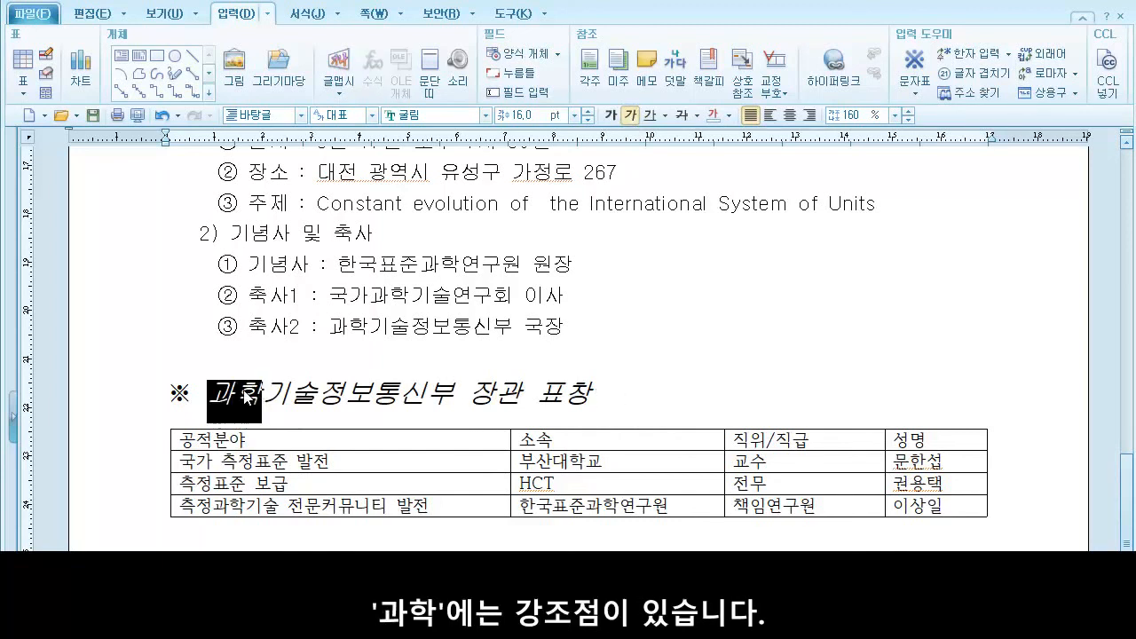
pyautogui.rightClick(249, 397)
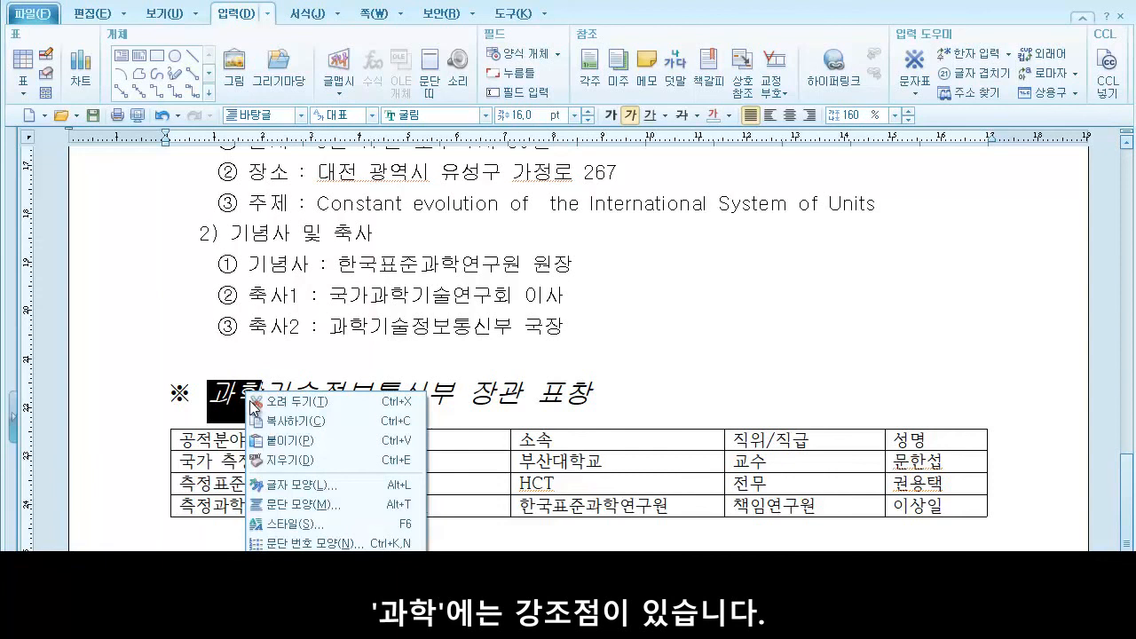
pyautogui.click(293, 485)
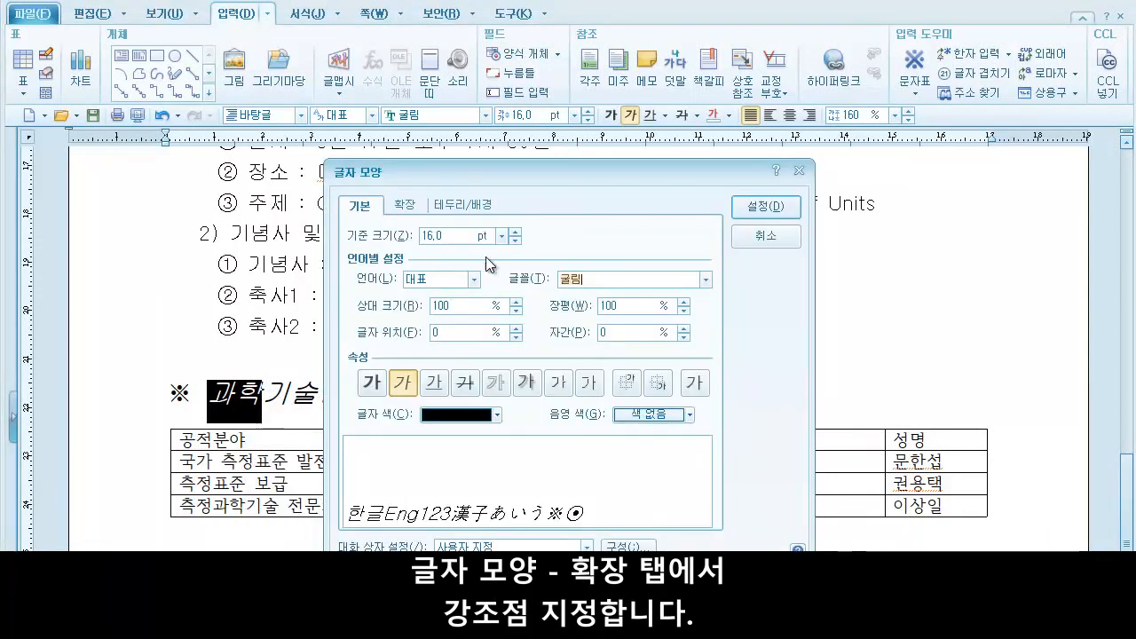
pyautogui.click(404, 205)
pyautogui.click(660, 400)
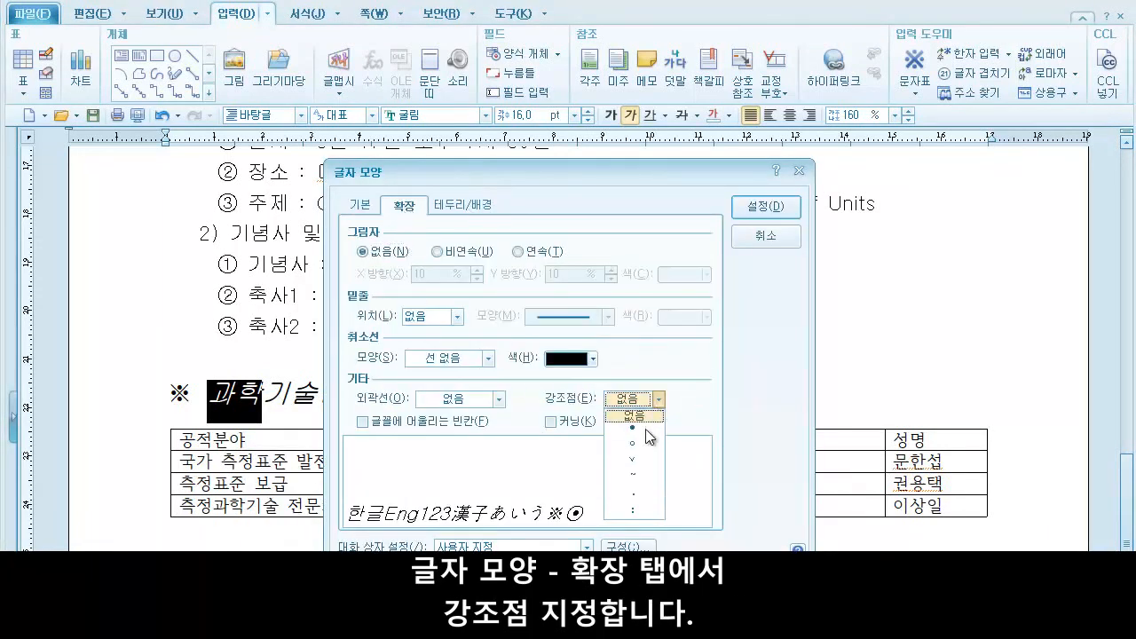
pyautogui.click(642, 446)
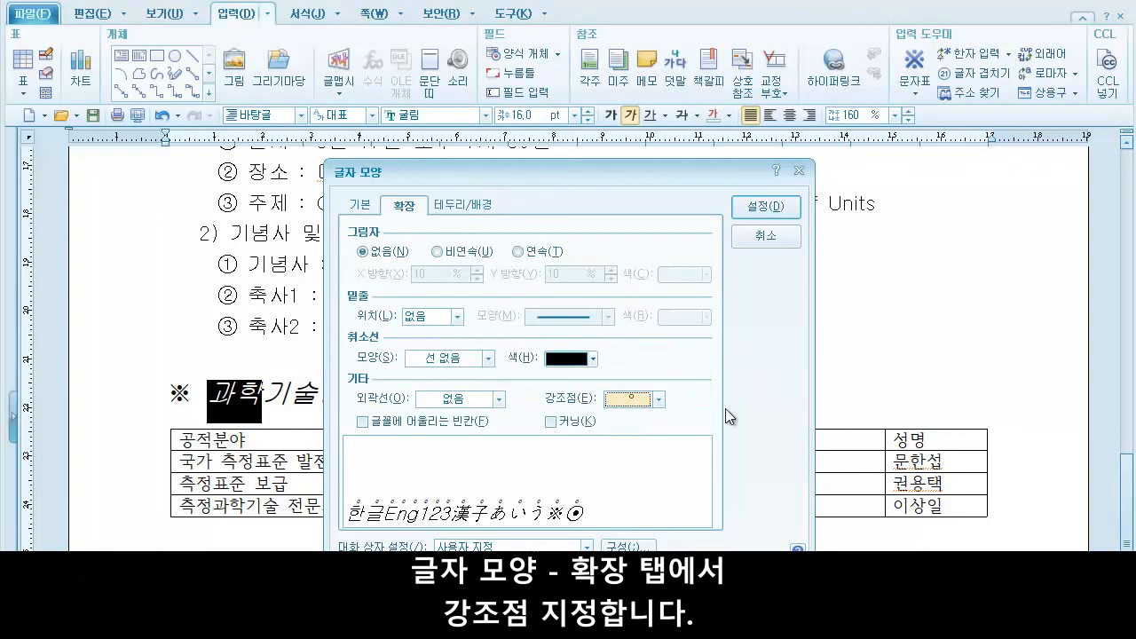
pyautogui.click(766, 207)
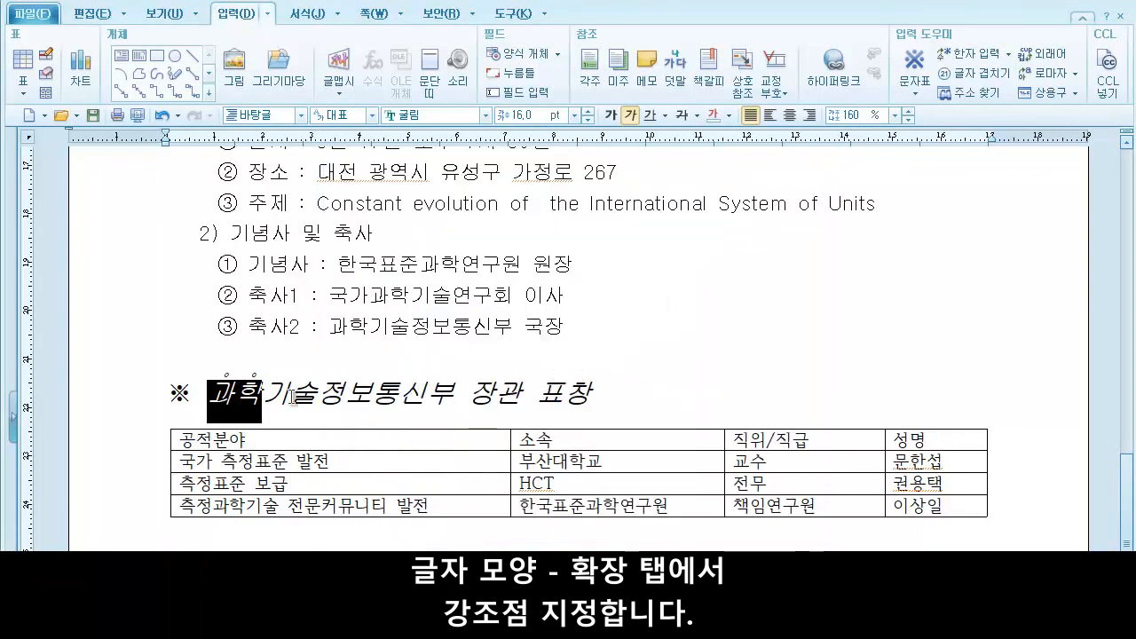
# Step: Add the same hollow-circle emphasis marks (강조점) above 정보 in the heading over the table
pyautogui.moveTo(319, 395); pyautogui.dragTo(370, 396)
pyautogui.rightClick(358, 394)
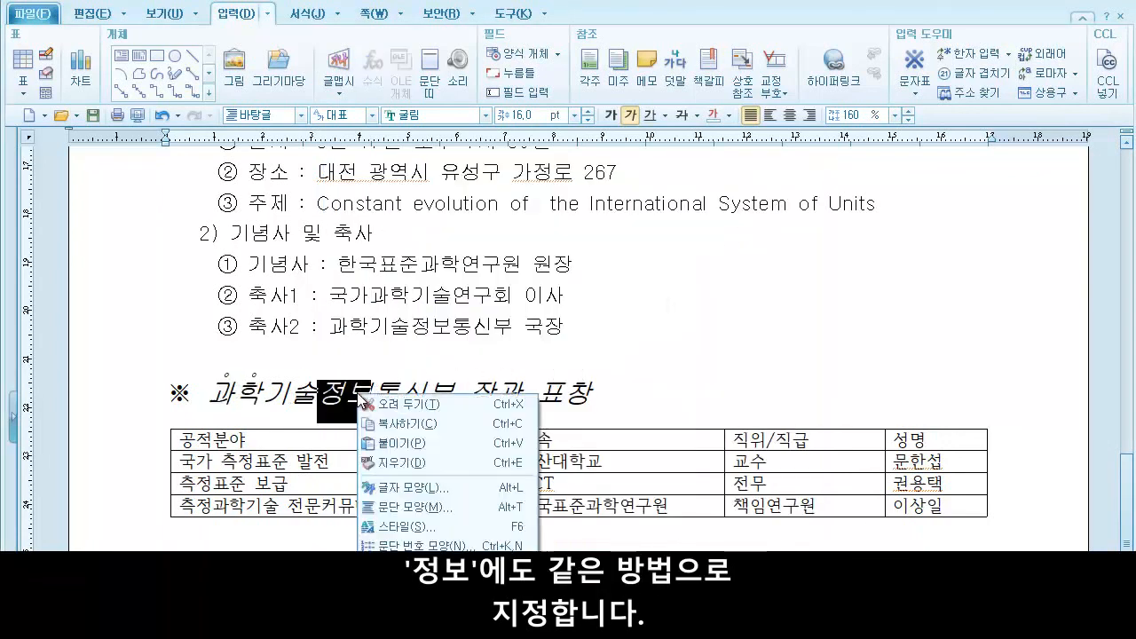
pyautogui.click(399, 487)
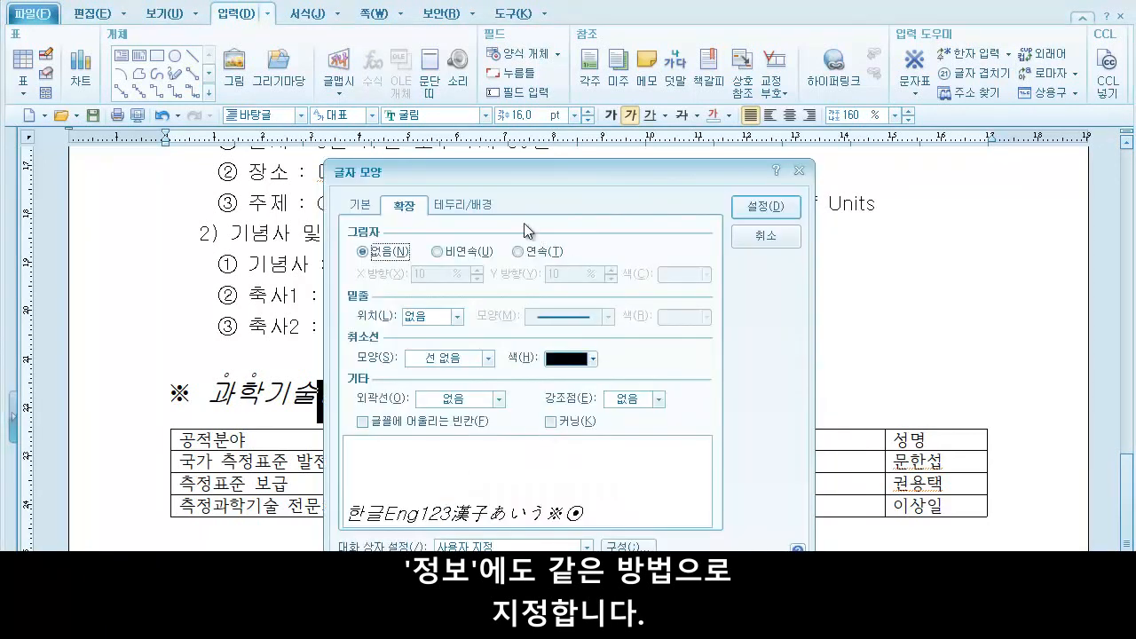
pyautogui.click(629, 403)
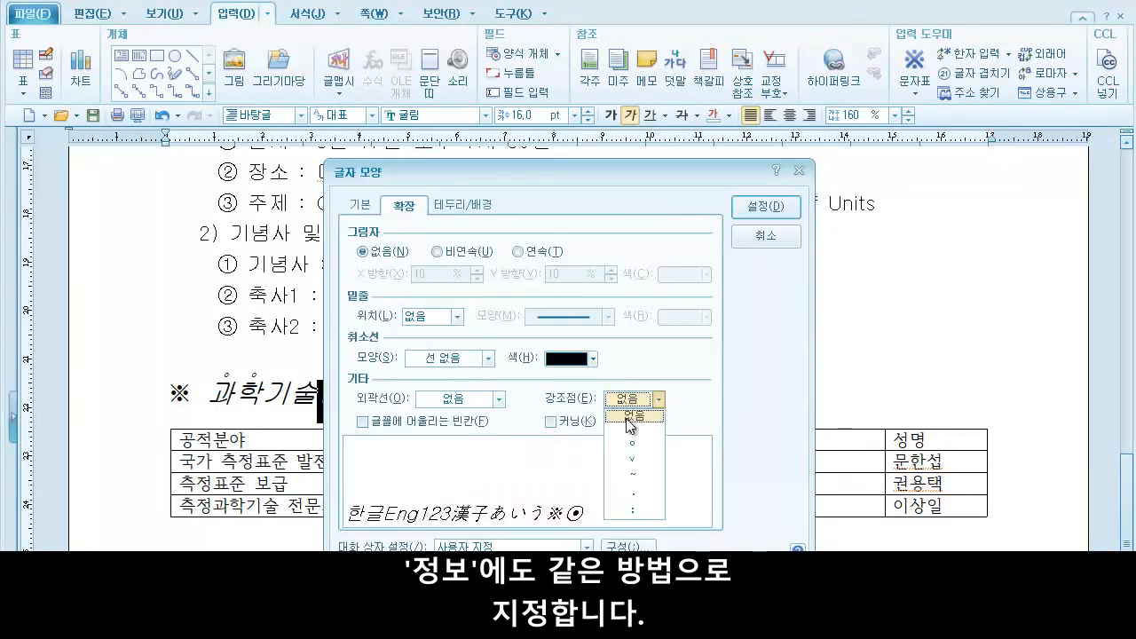
pyautogui.click(629, 446)
pyautogui.click(766, 206)
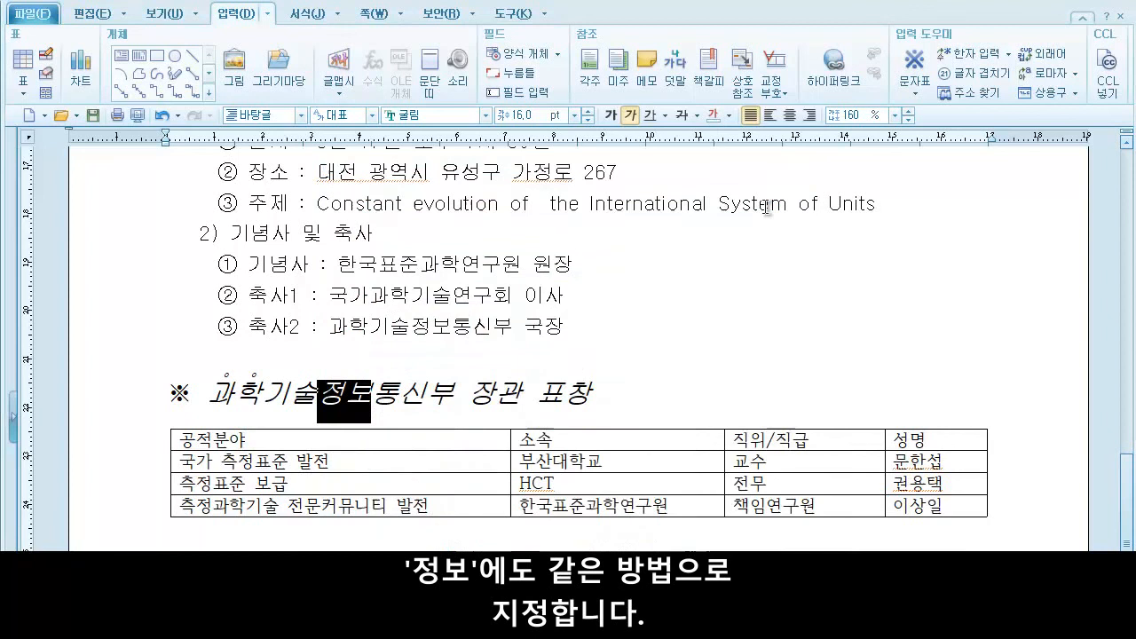
pyautogui.click(634, 394)
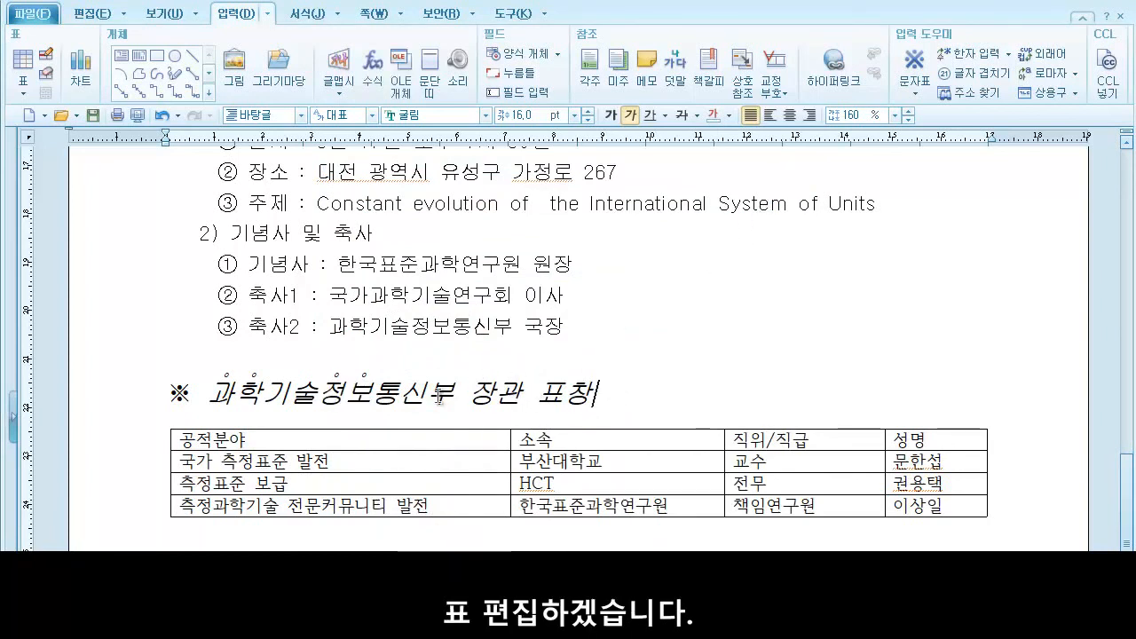
# Step: Set the text of all table cells to the 돋움 font at 11 pt
pyautogui.moveTo(213, 439); pyautogui.dragTo(936, 508)
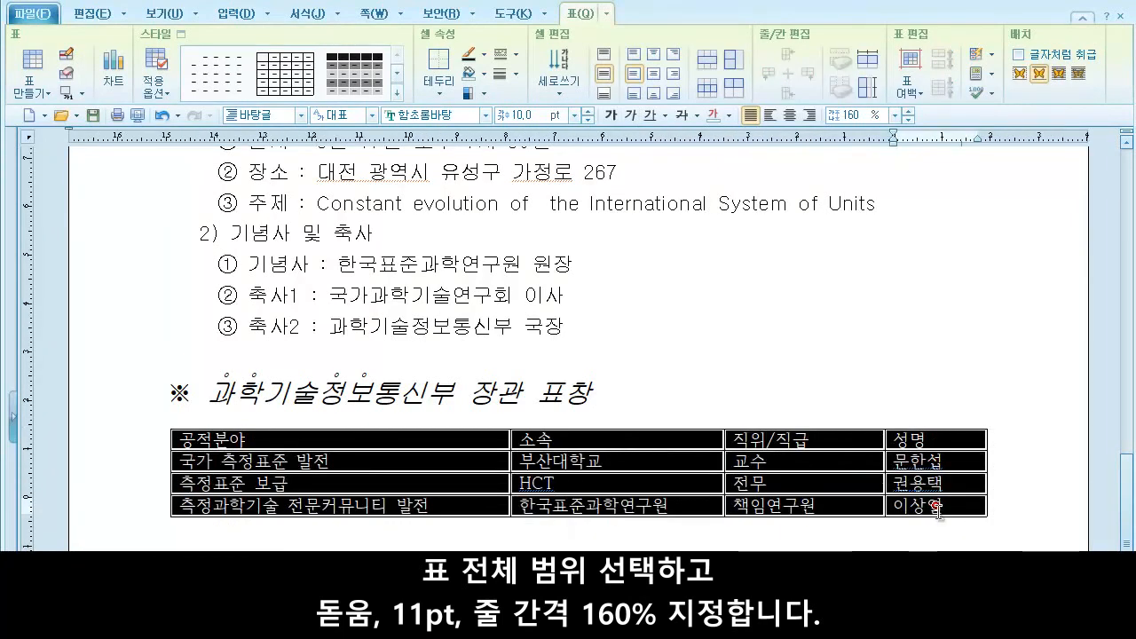
pyautogui.click(486, 115)
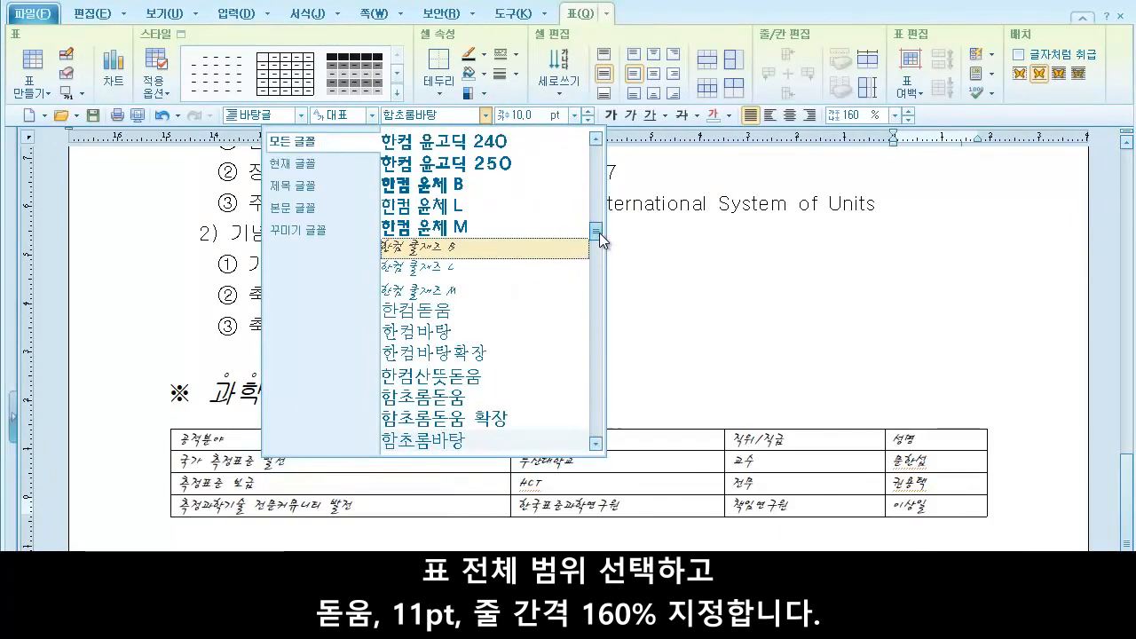
pyautogui.moveTo(598, 232); pyautogui.dragTo(596, 157)
pyautogui.click(435, 183)
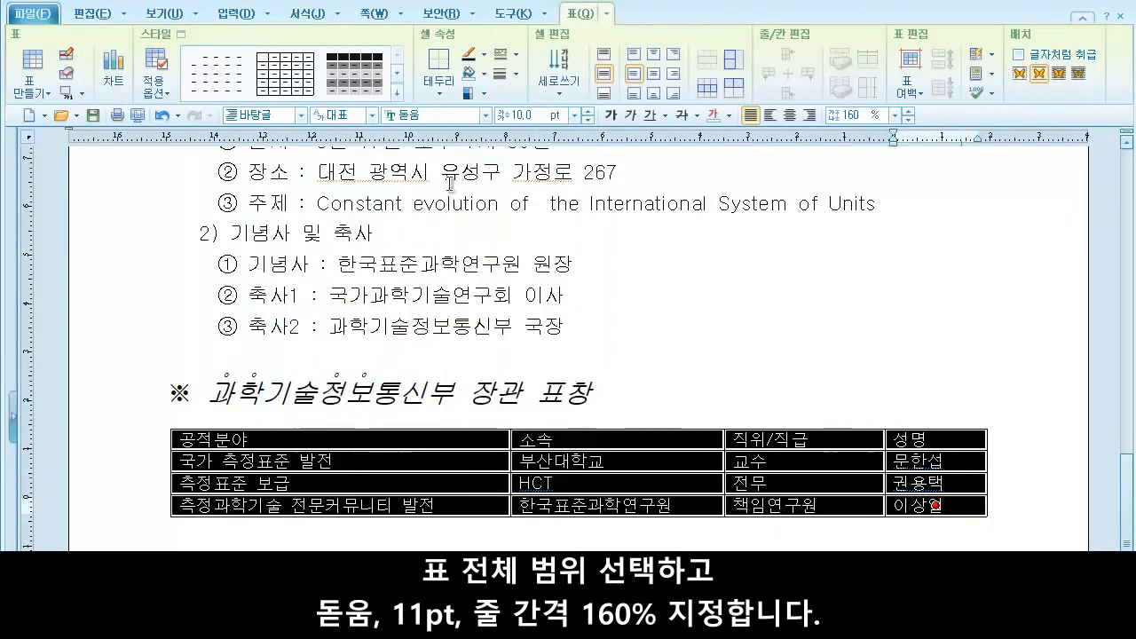
pyautogui.click(587, 111)
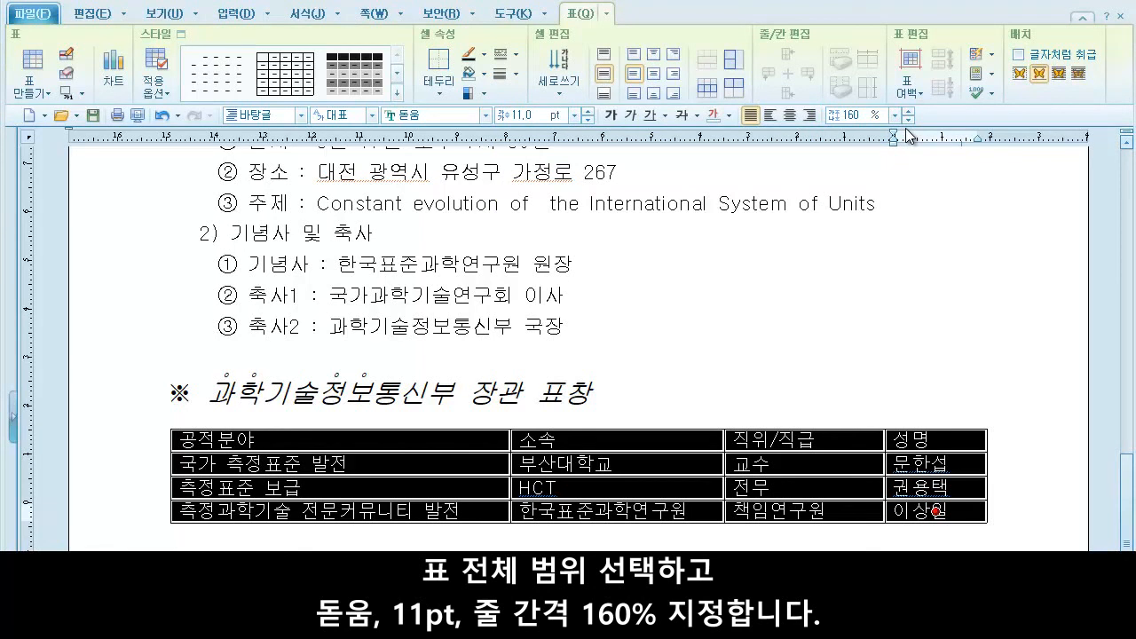
pyautogui.click(613, 391)
# Step: Fill the table's header row, from 공적분야 to 성명, with the face colour 노랑 (RGB 255,255,0)
pyautogui.moveTo(217, 439); pyautogui.dragTo(901, 441)
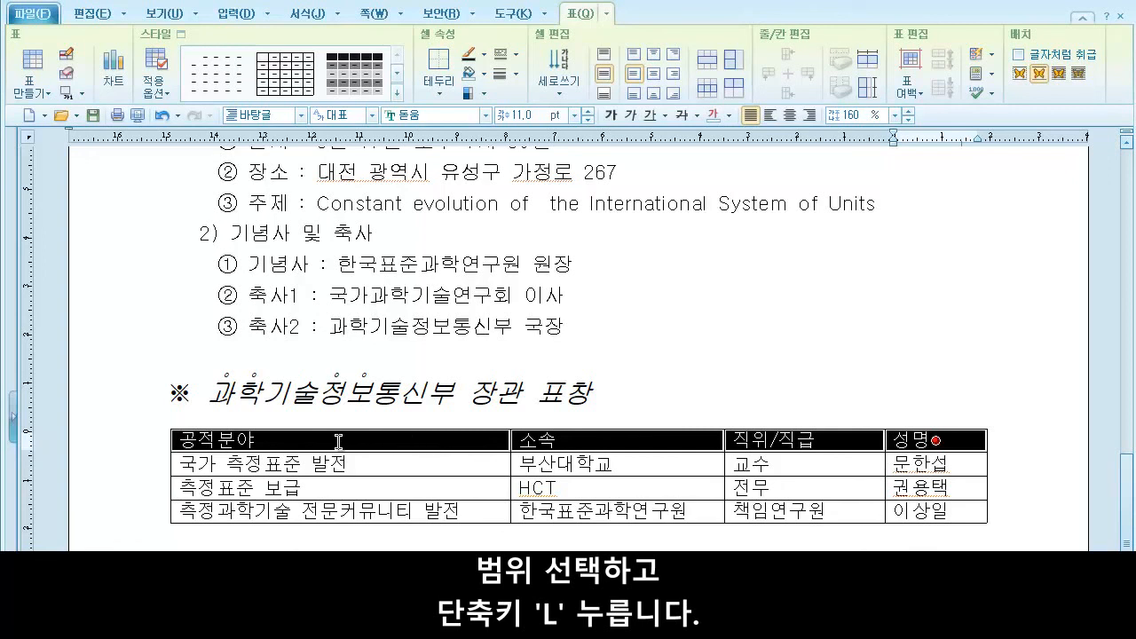
pyautogui.press('l')
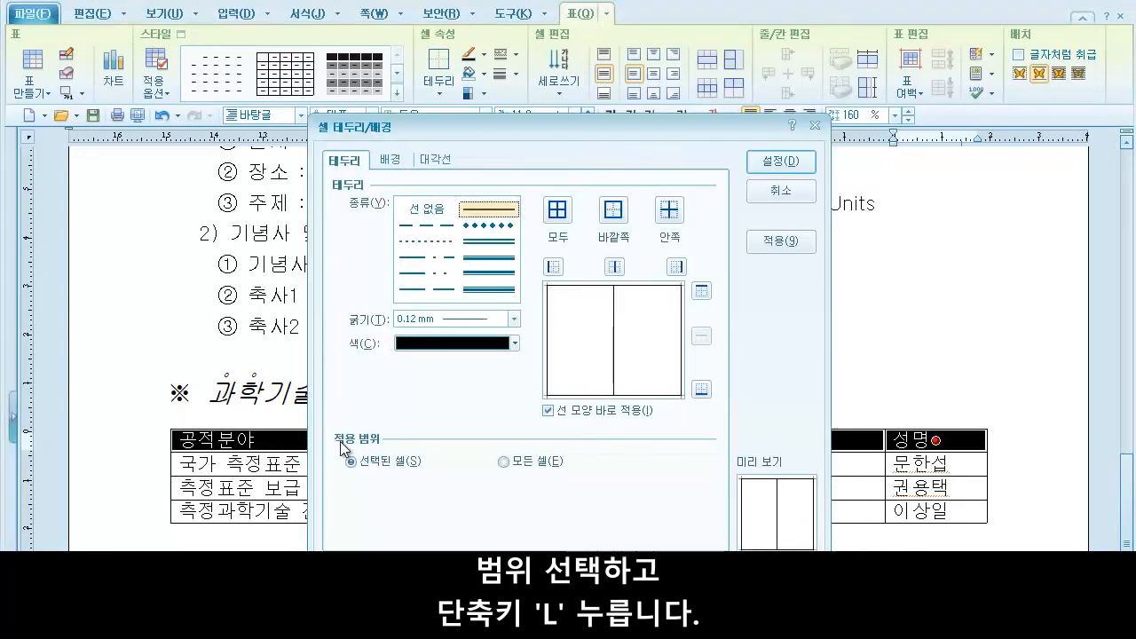
pyautogui.click(390, 159)
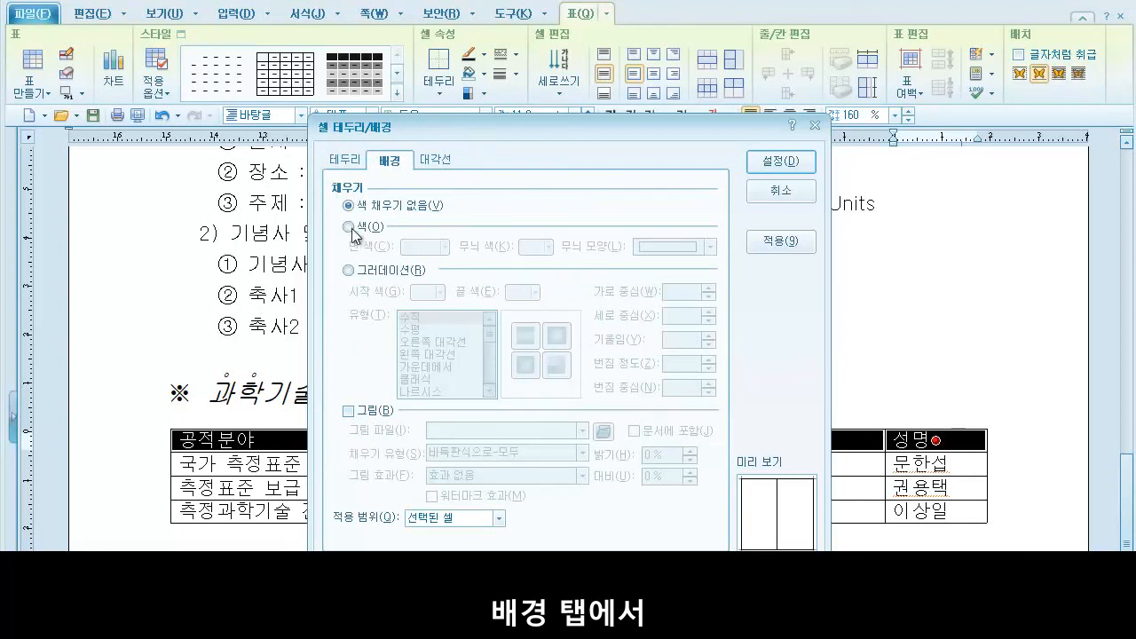
pyautogui.click(350, 228)
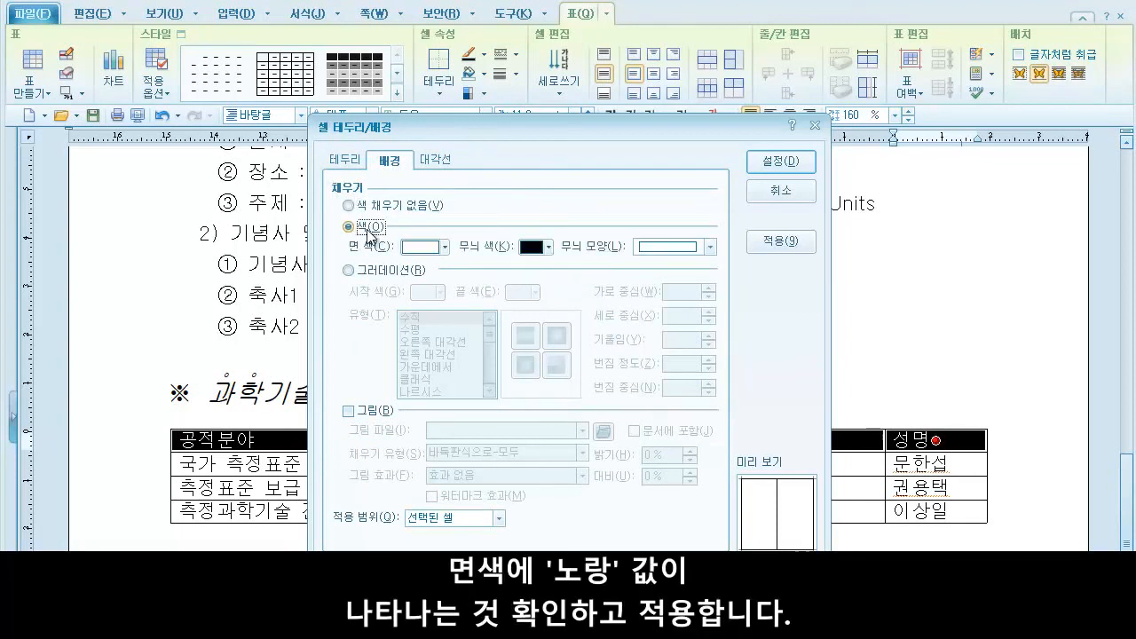
pyautogui.click(445, 247)
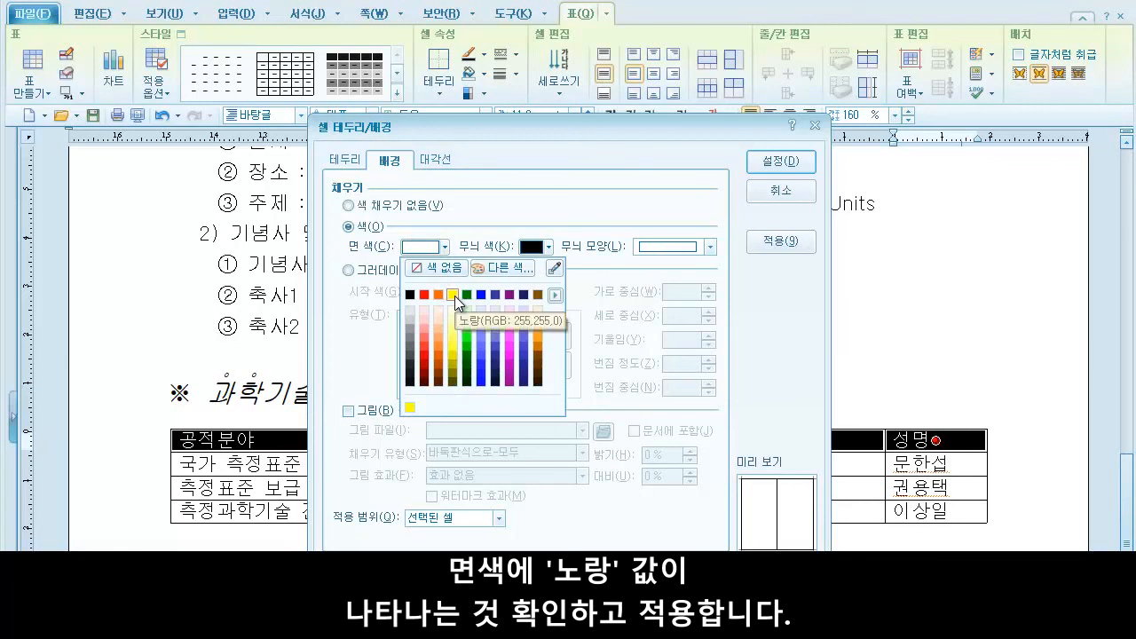
pyautogui.click(454, 296)
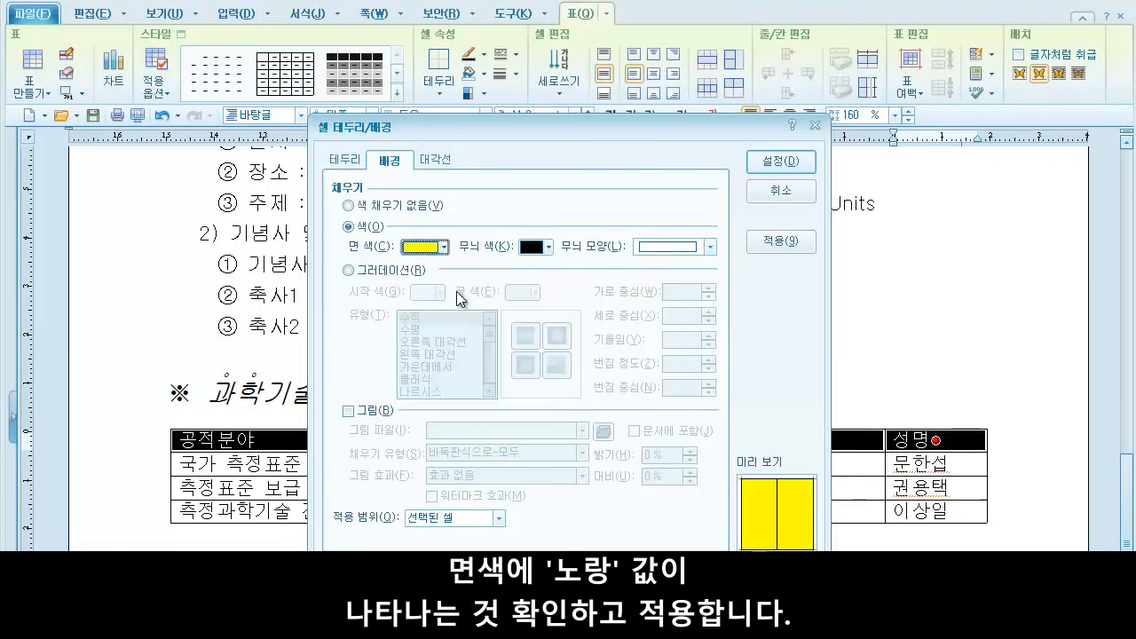
pyautogui.click(795, 164)
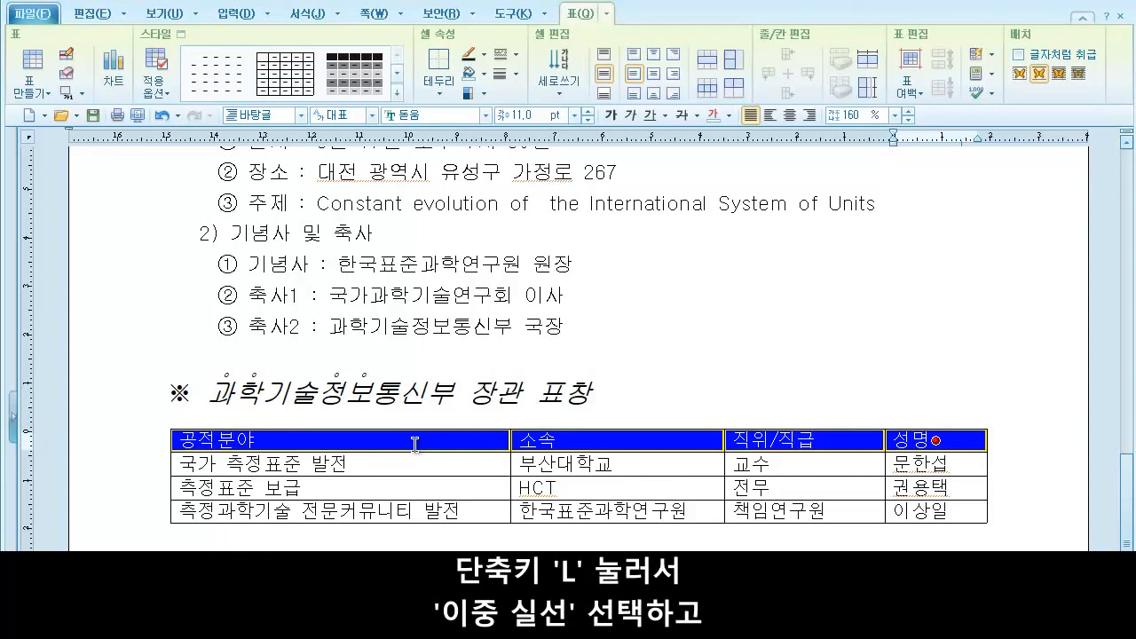
# Step: Apply a double solid line (이중 실선) to the bottom border of the table's header row
pyautogui.press('l')
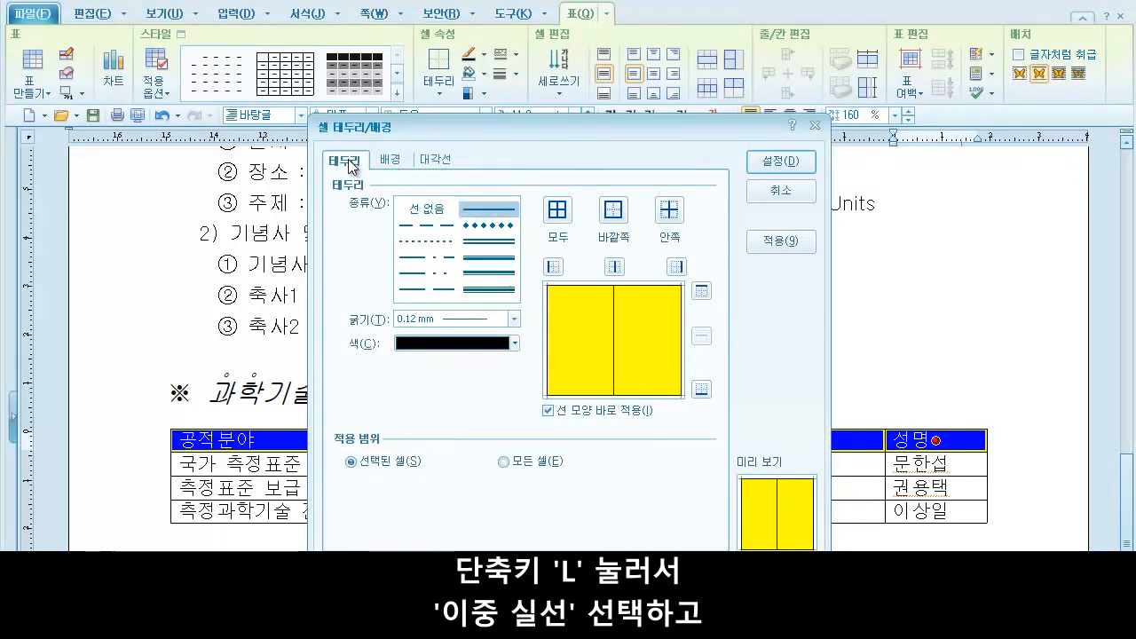
pyautogui.click(487, 248)
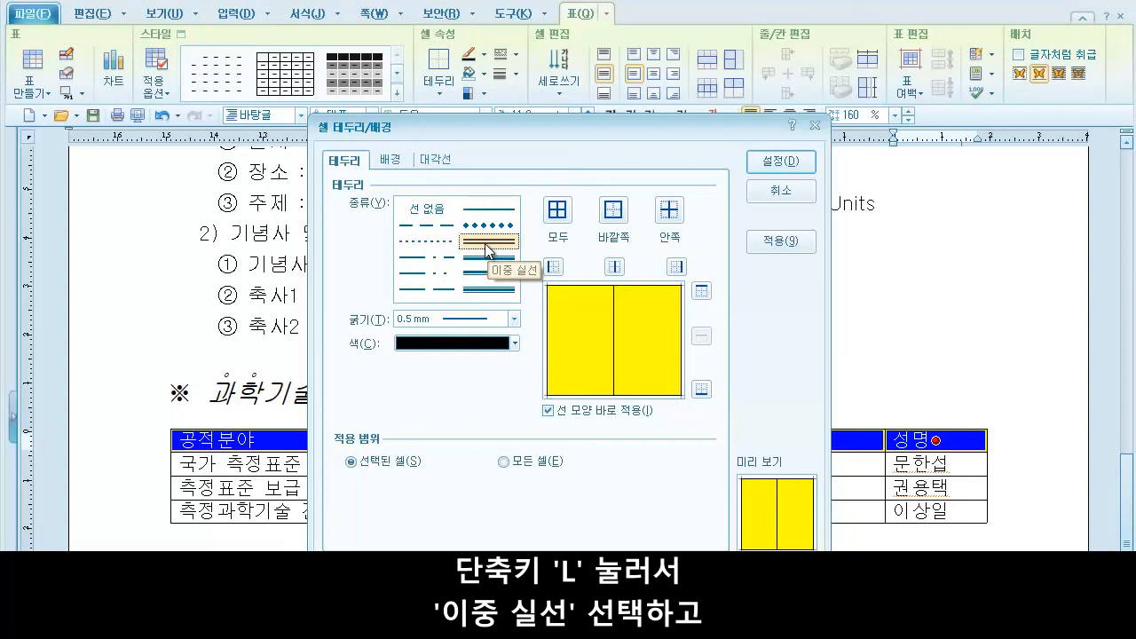
pyautogui.click(701, 391)
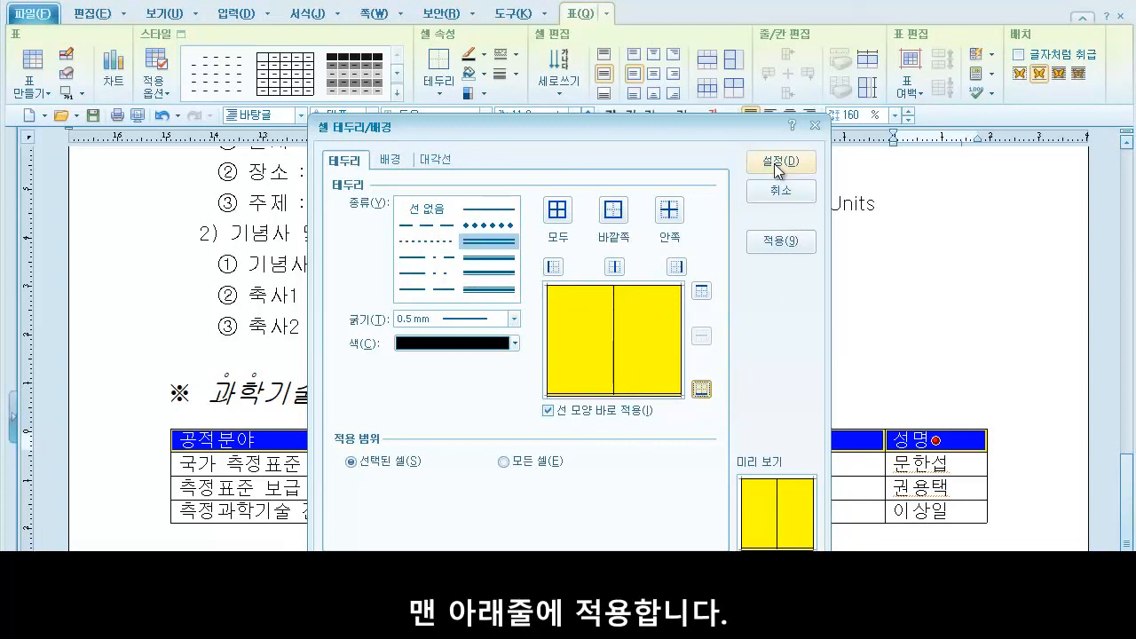
pyautogui.click(774, 164)
pyautogui.click(679, 399)
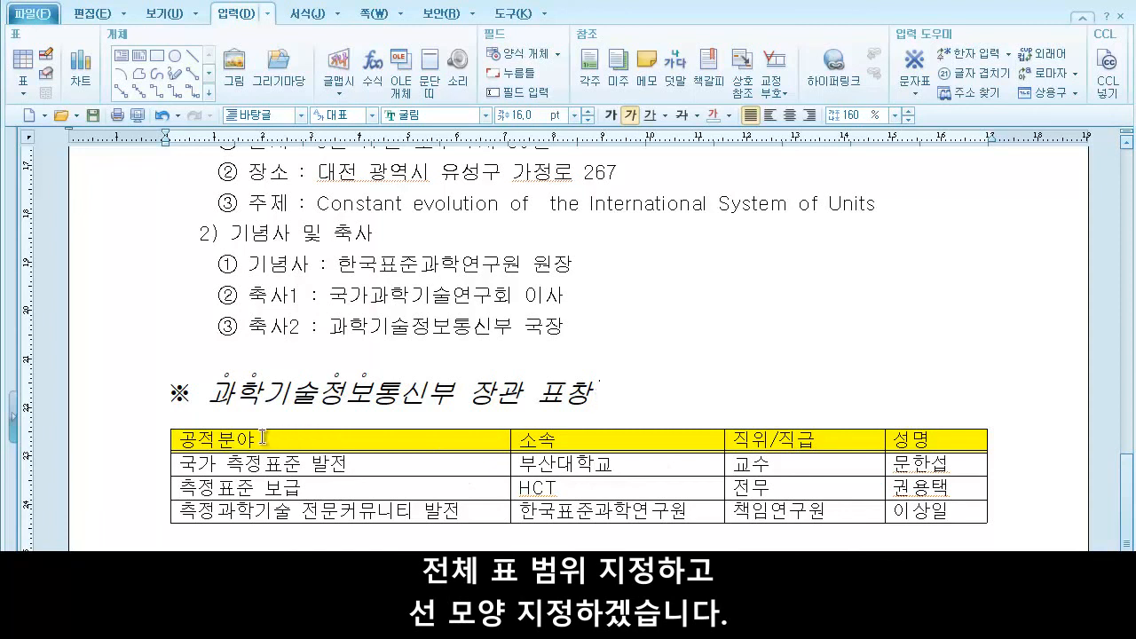
# Step: Remove the outer left and right borders of the whole table by setting them to 선 없음
pyautogui.moveTo(262, 436); pyautogui.dragTo(935, 511)
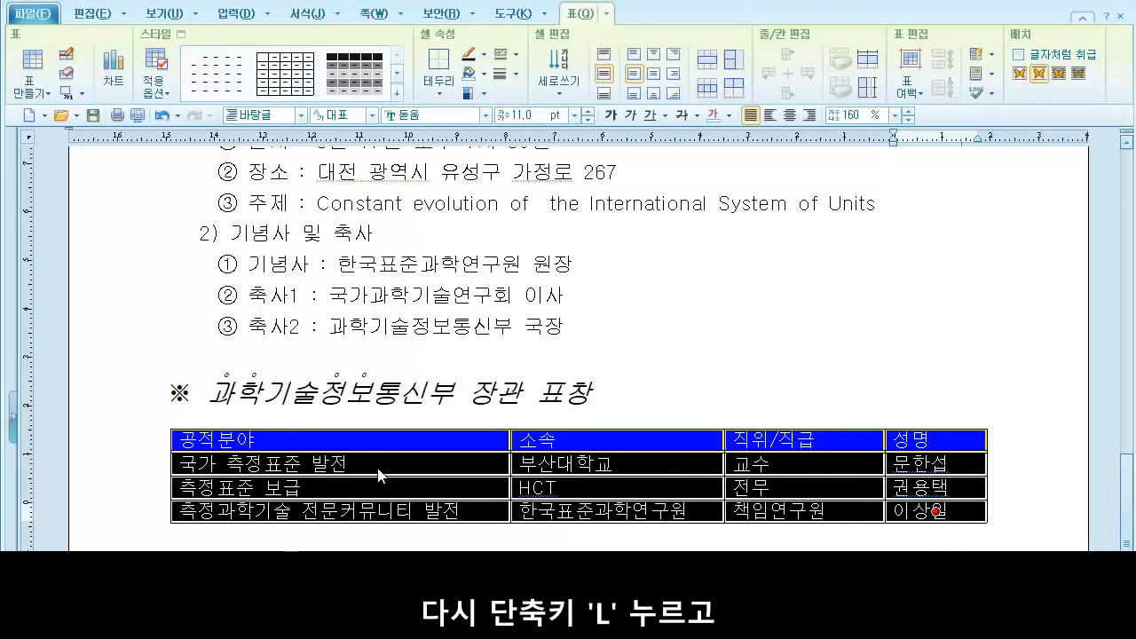
pyautogui.press('l')
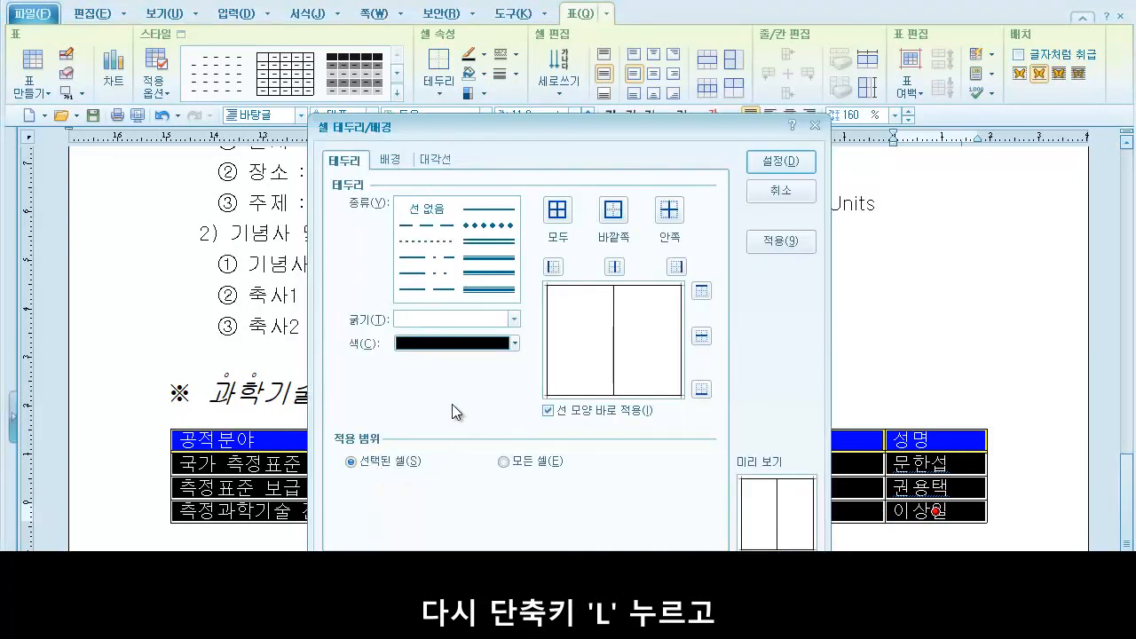
pyautogui.click(421, 213)
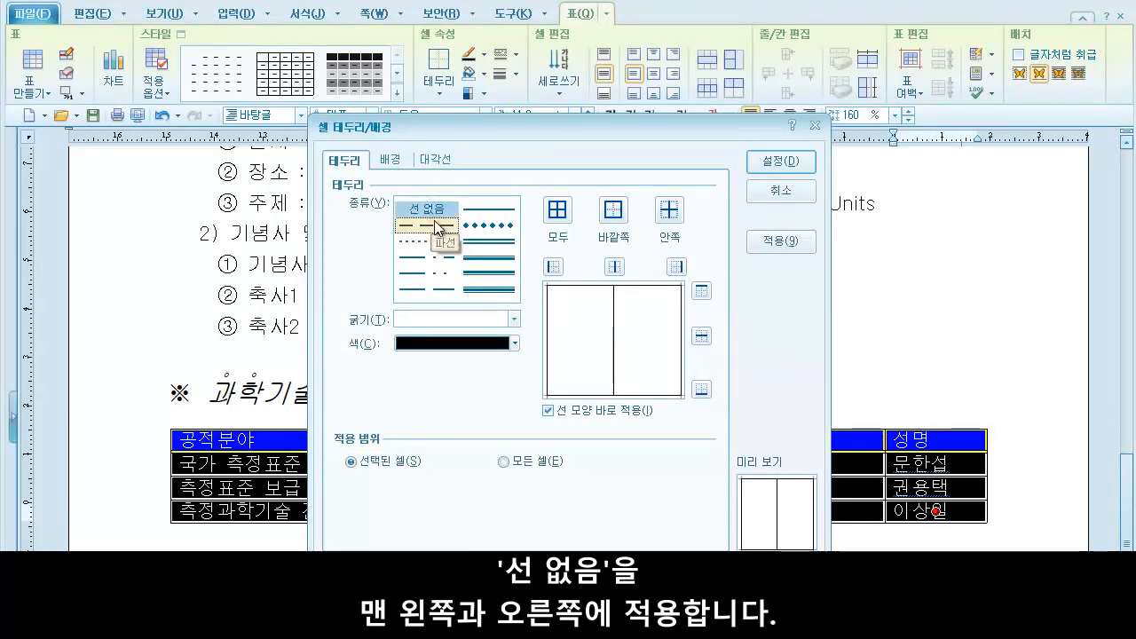
pyautogui.click(553, 266)
pyautogui.click(677, 268)
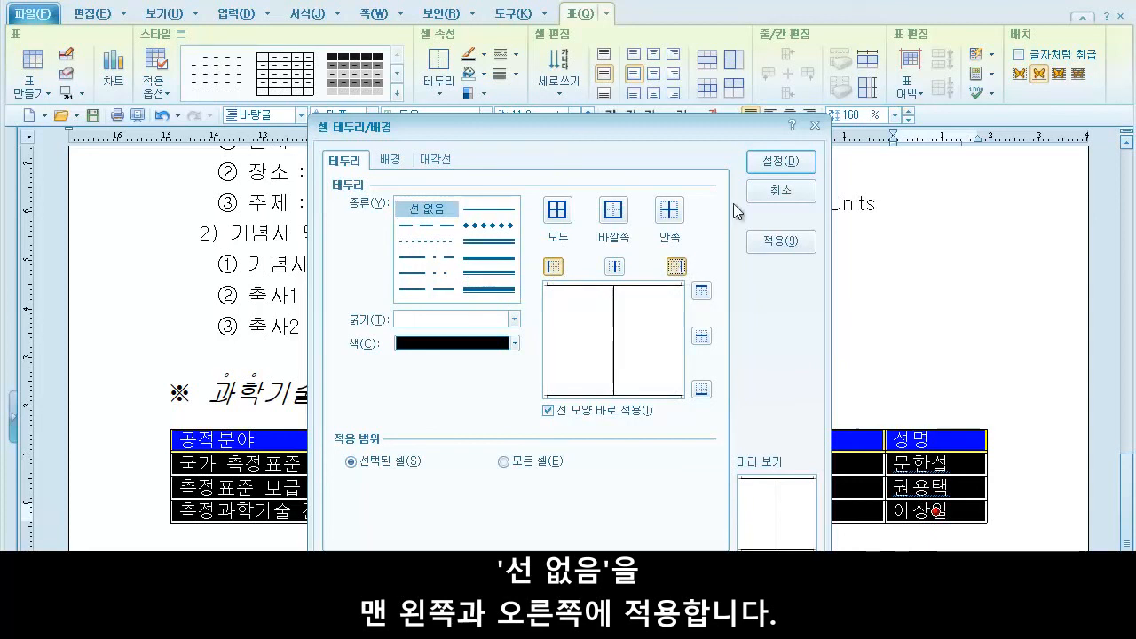
pyautogui.click(781, 161)
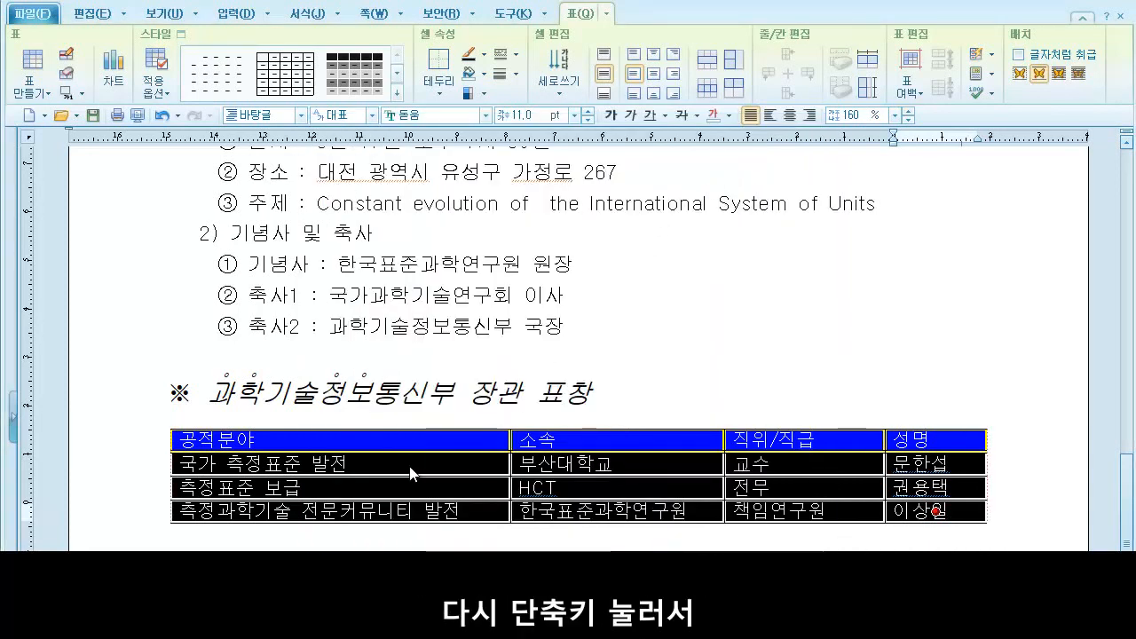
# Step: Apply a double solid line (이중 실선) to the top and bottom outer borders of the whole table
pyautogui.press('l')
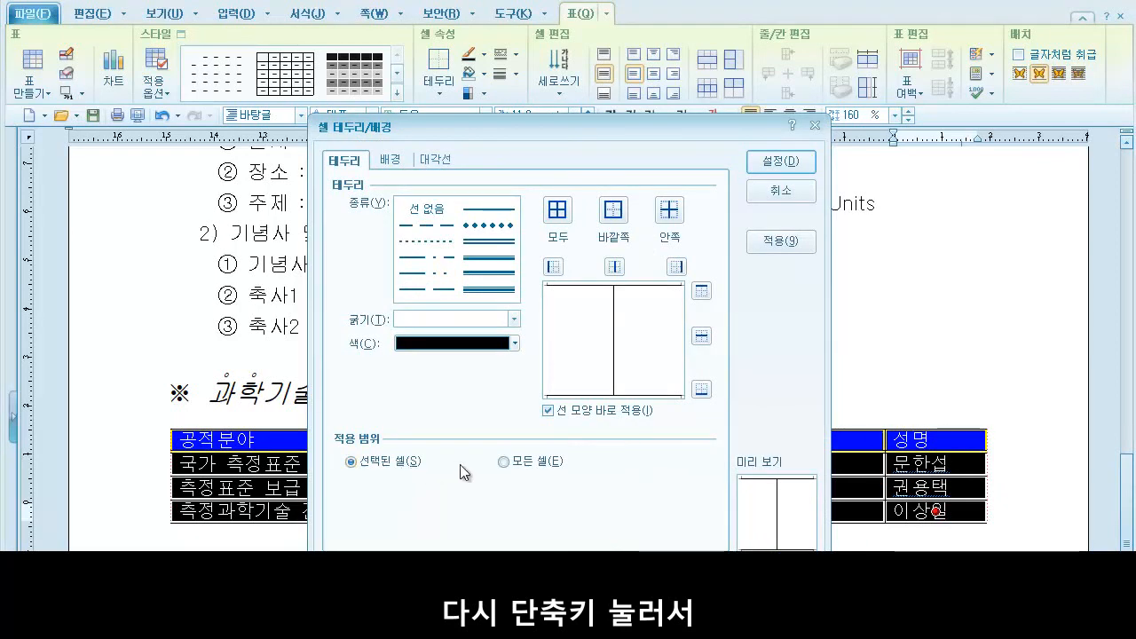
pyautogui.click(504, 248)
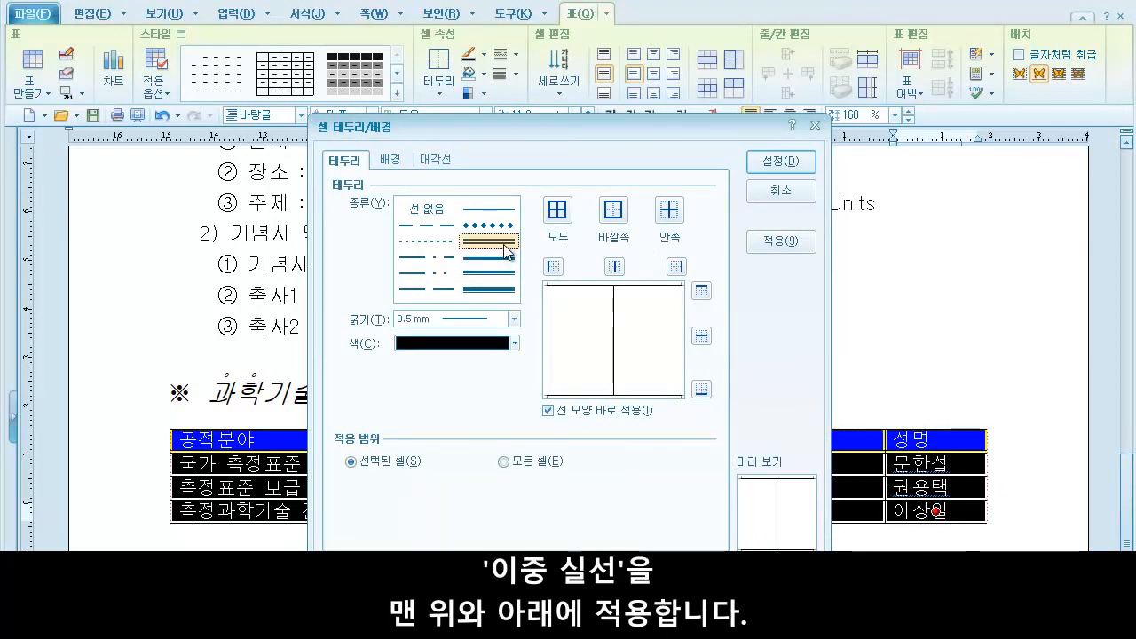
pyautogui.click(701, 291)
pyautogui.click(702, 390)
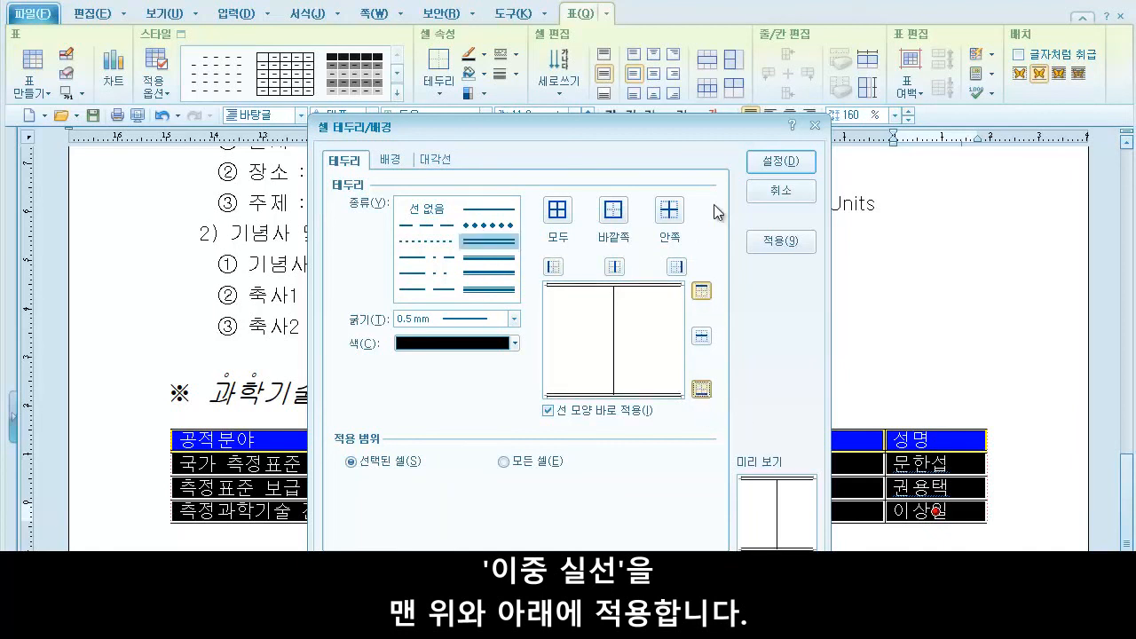
pyautogui.click(772, 161)
pyautogui.click(645, 389)
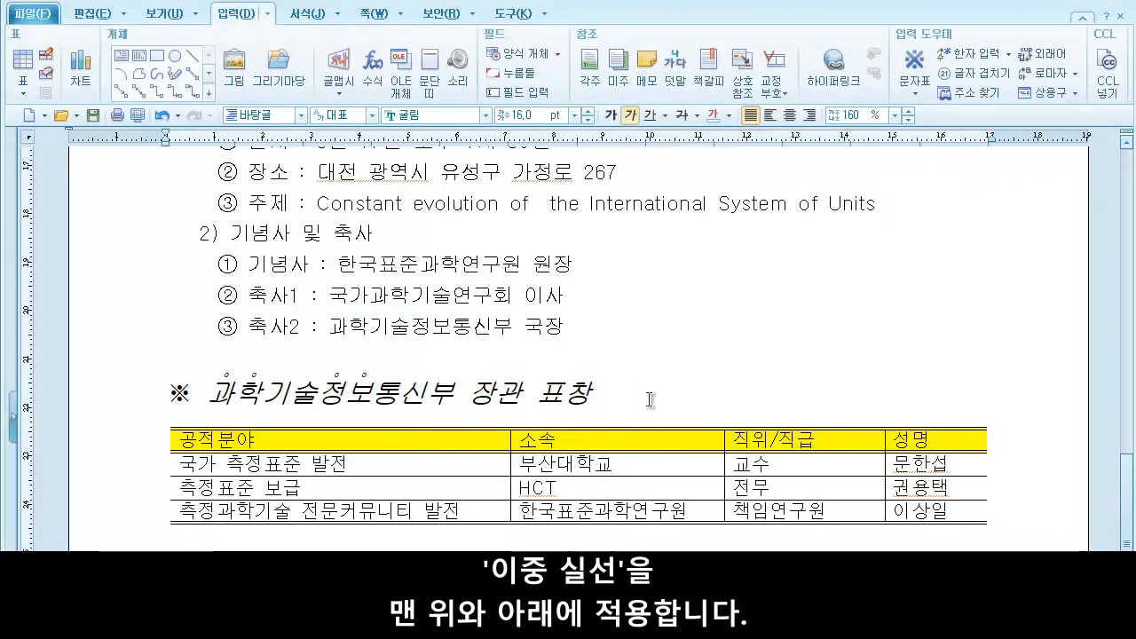
# Step: Apply a double solid line (이중 실선) to the right border of the 공적분야 column, from header to last row
pyautogui.moveTo(444, 433); pyautogui.dragTo(441, 513)
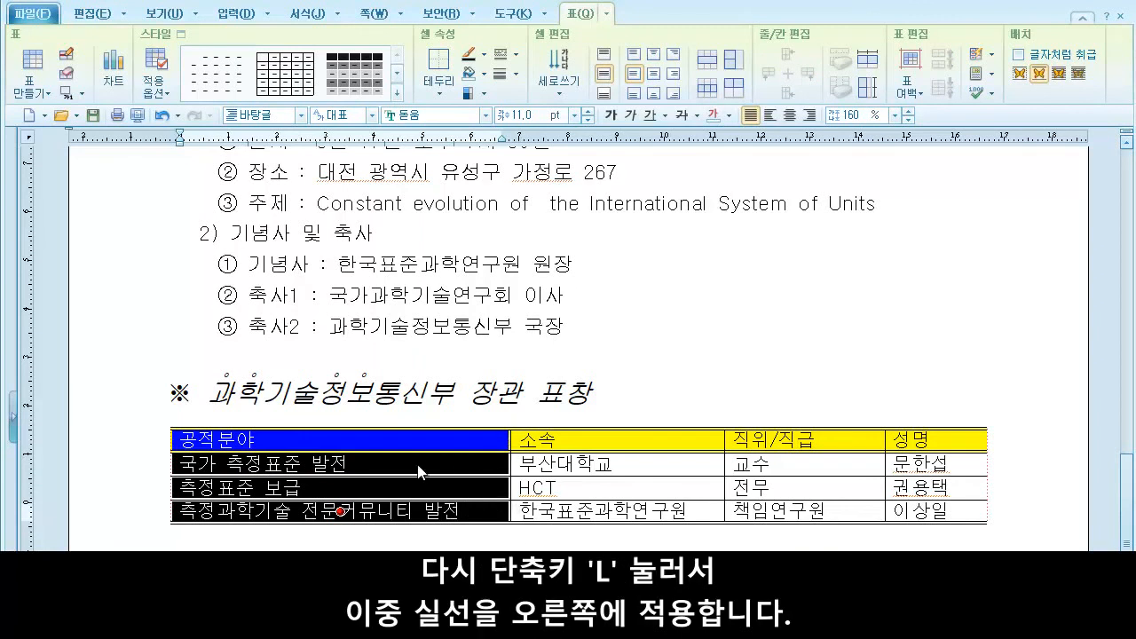
pyautogui.press('l')
pyautogui.click(489, 241)
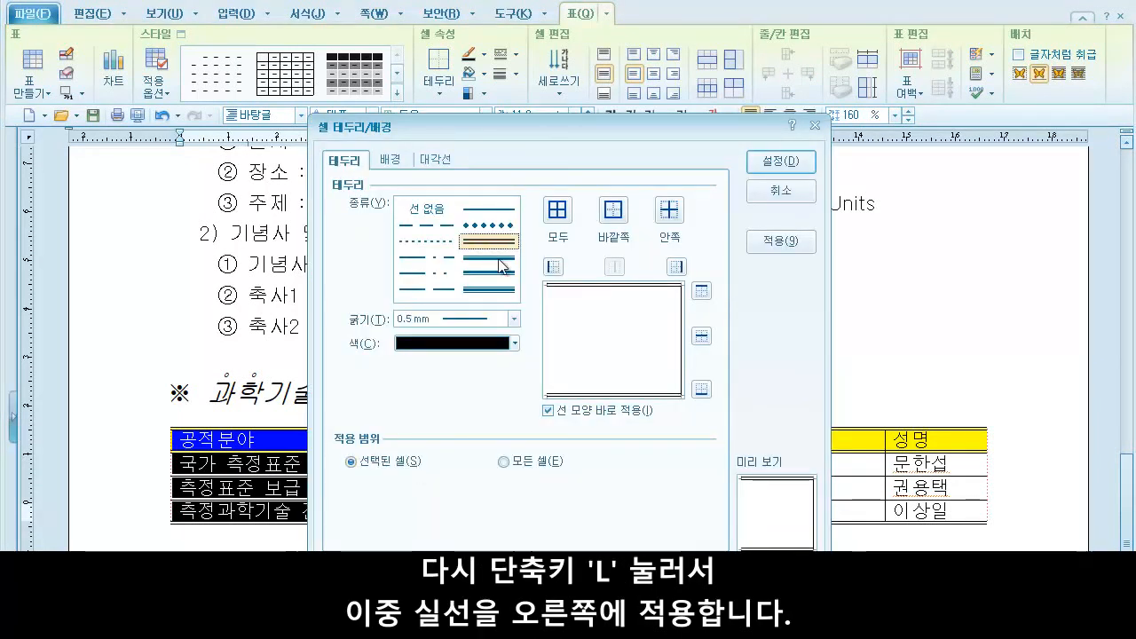
pyautogui.click(676, 267)
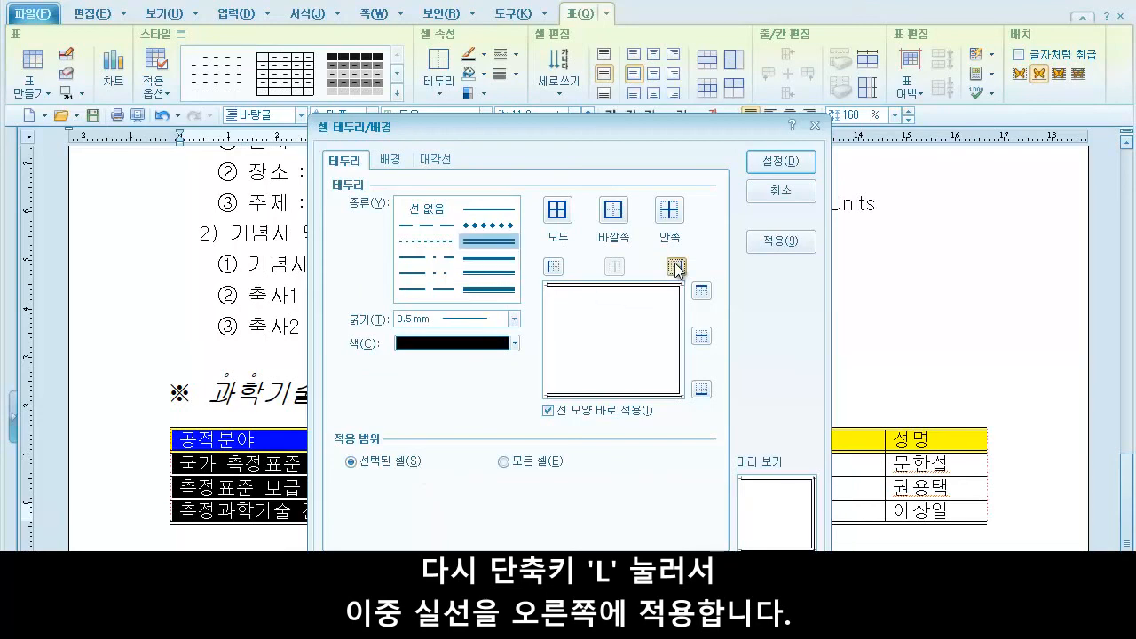
pyautogui.click(763, 166)
pyautogui.click(648, 380)
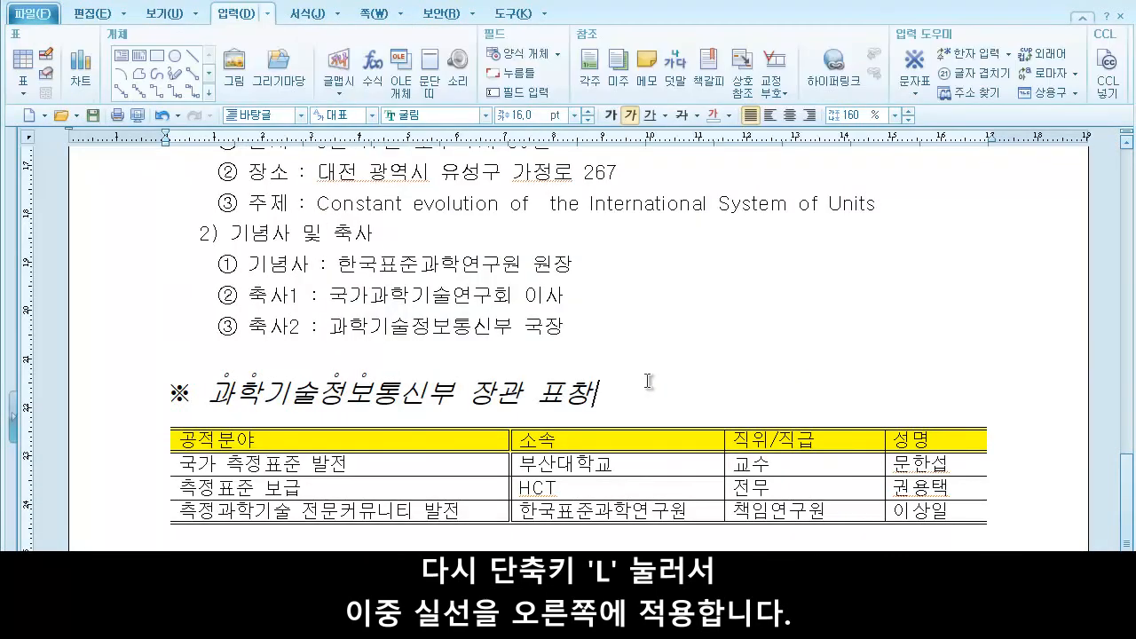
# Step: Center-align the text in all cells of the table
pyautogui.moveTo(293, 439); pyautogui.dragTo(939, 510)
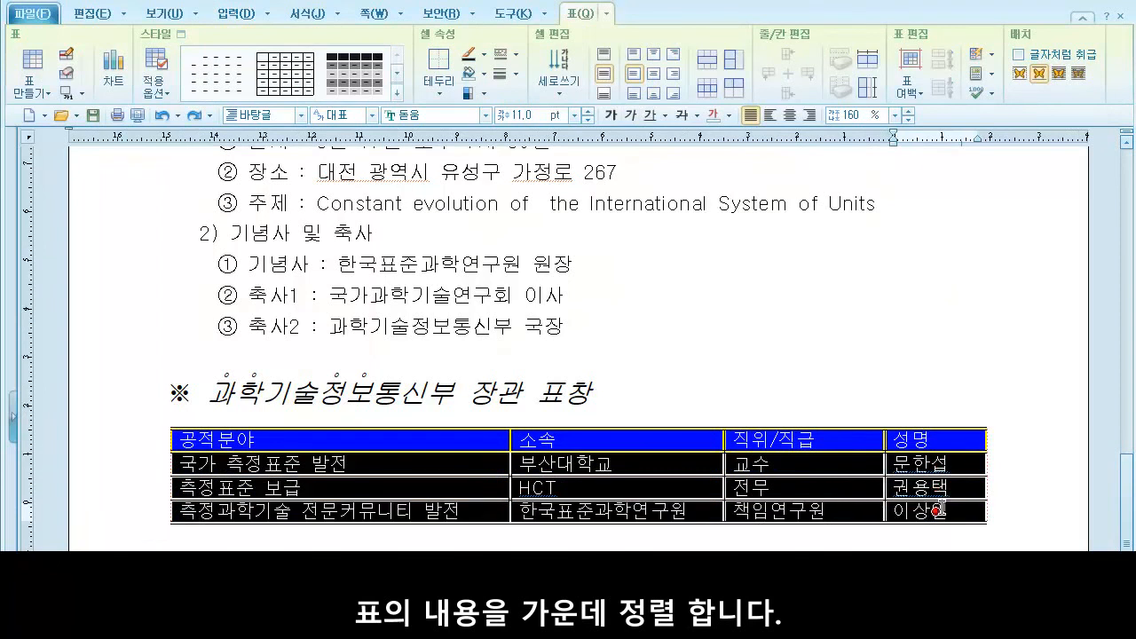
pyautogui.click(787, 116)
pyautogui.click(632, 394)
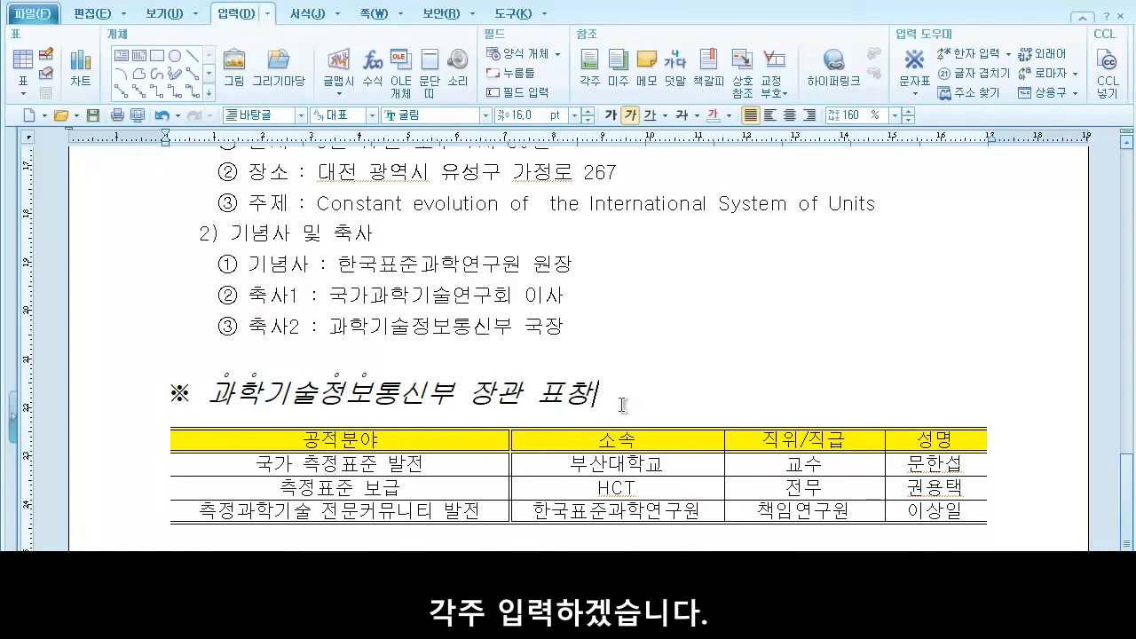
# Step: Insert a footnote after 국제도량형총회 in the first paragraph, reading "CGPM : 매 4~6년마다 모든 회원국 대표가 참석하는 회의"
pyautogui.scroll(15, 623, 405)
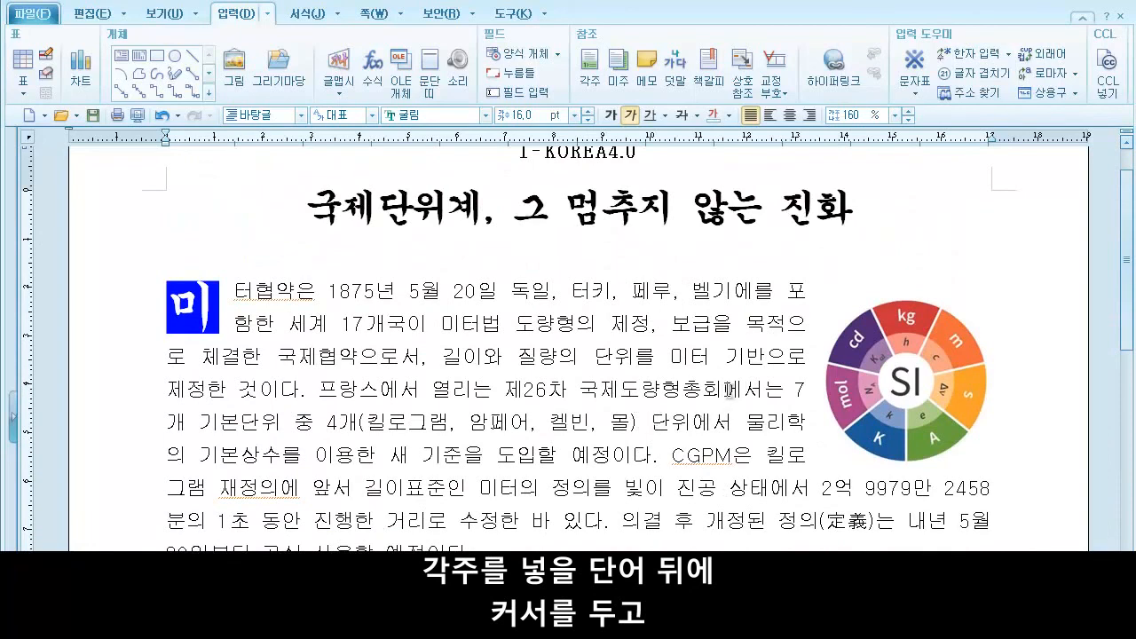
pyautogui.click(726, 389)
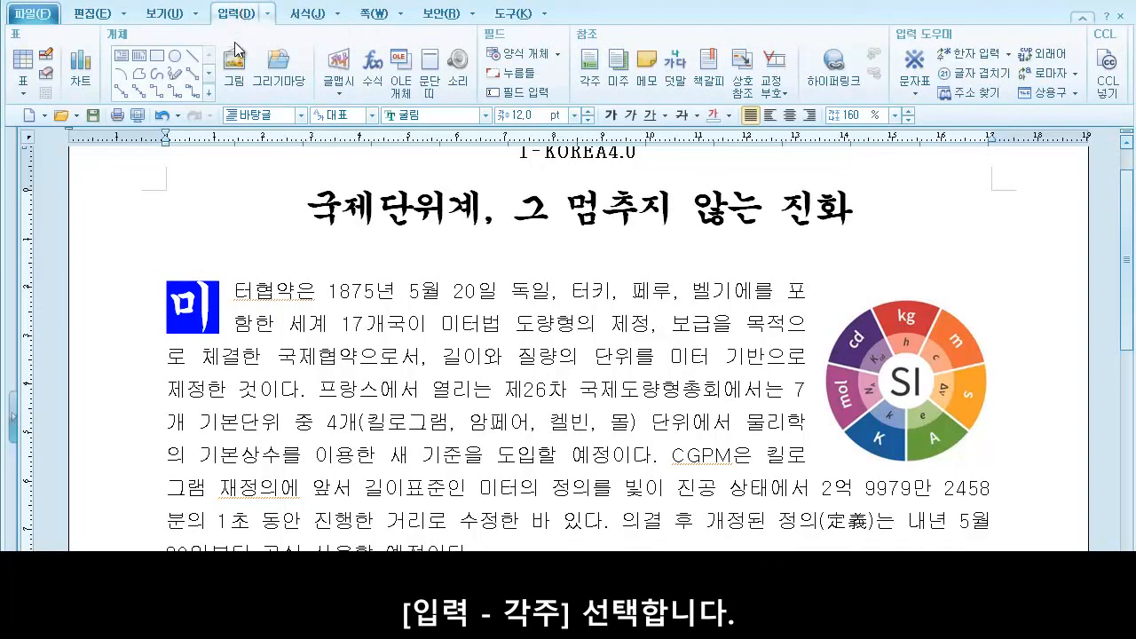
pyautogui.click(587, 87)
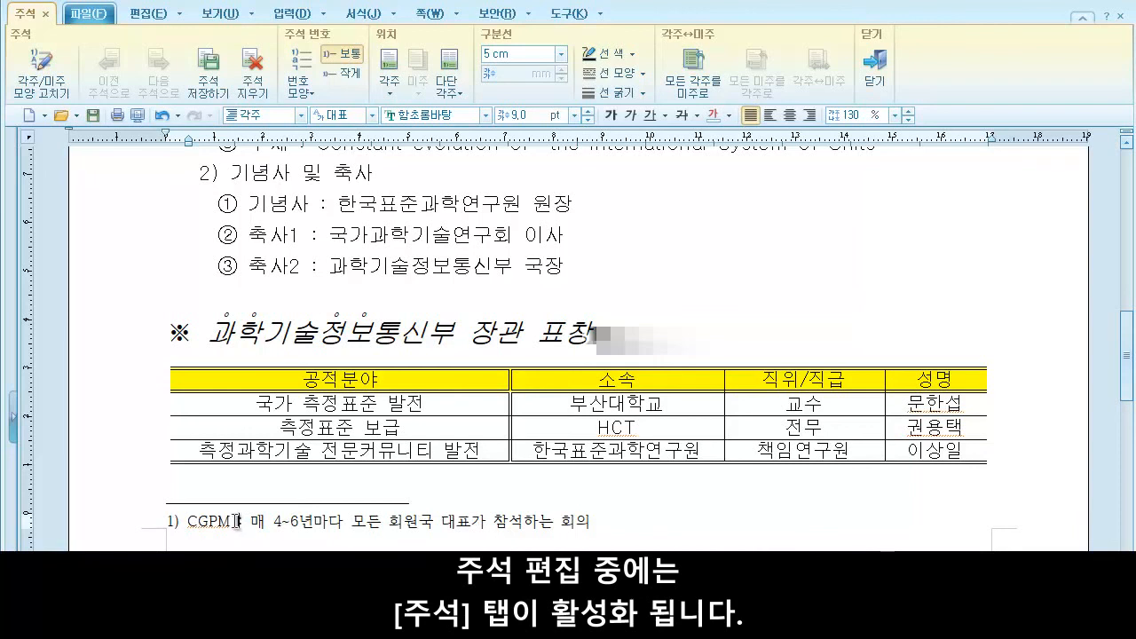
# Step: Change the footnote number format to Ⓐ,Ⓑ,Ⓒ and set the footnote separator line length to 2 cm
pyautogui.click(55, 83)
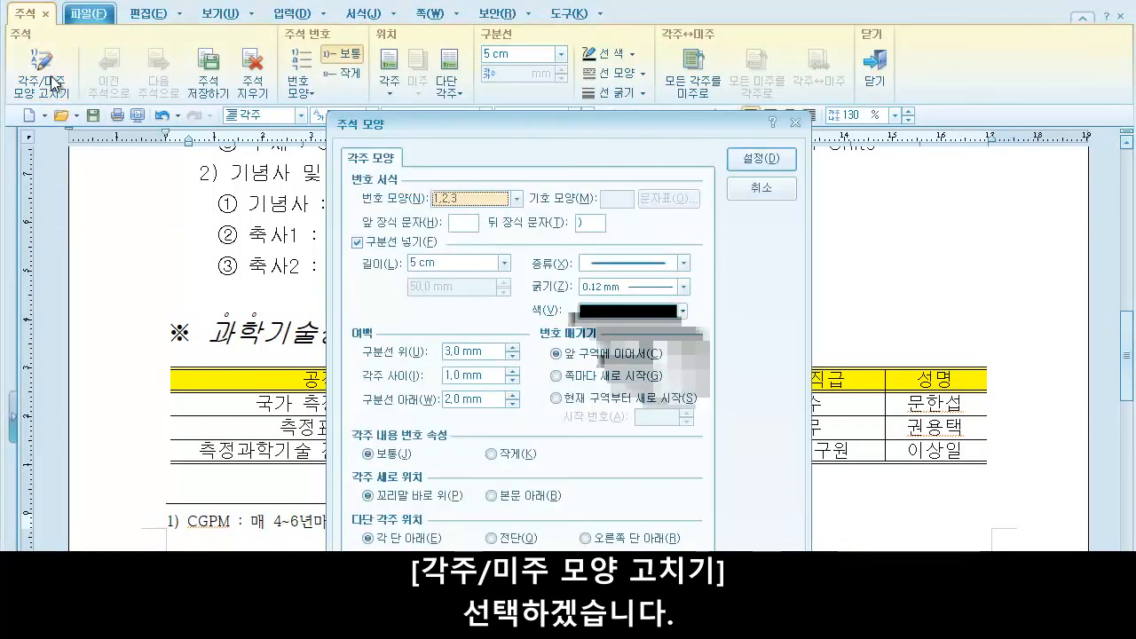
pyautogui.click(517, 200)
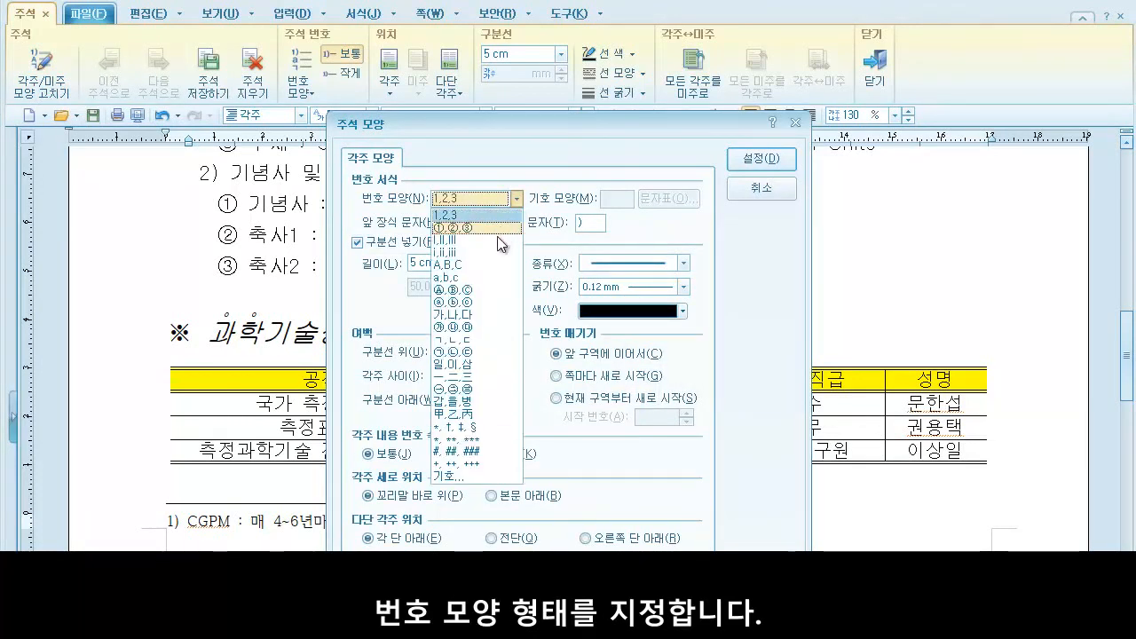
pyautogui.click(486, 289)
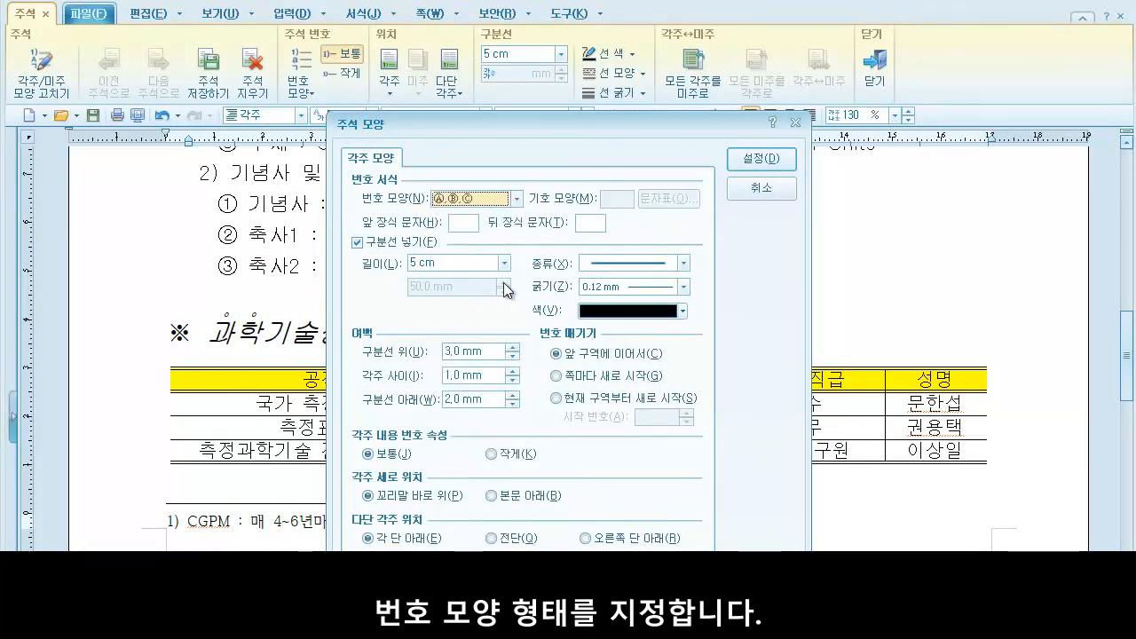
pyautogui.click(750, 164)
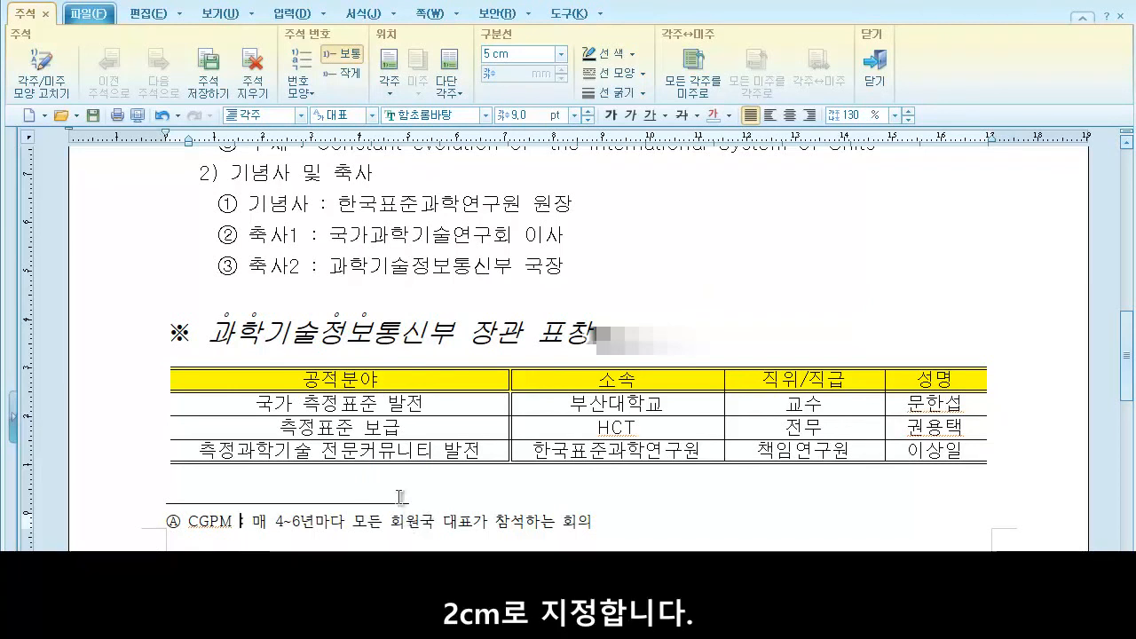
pyautogui.click(555, 55)
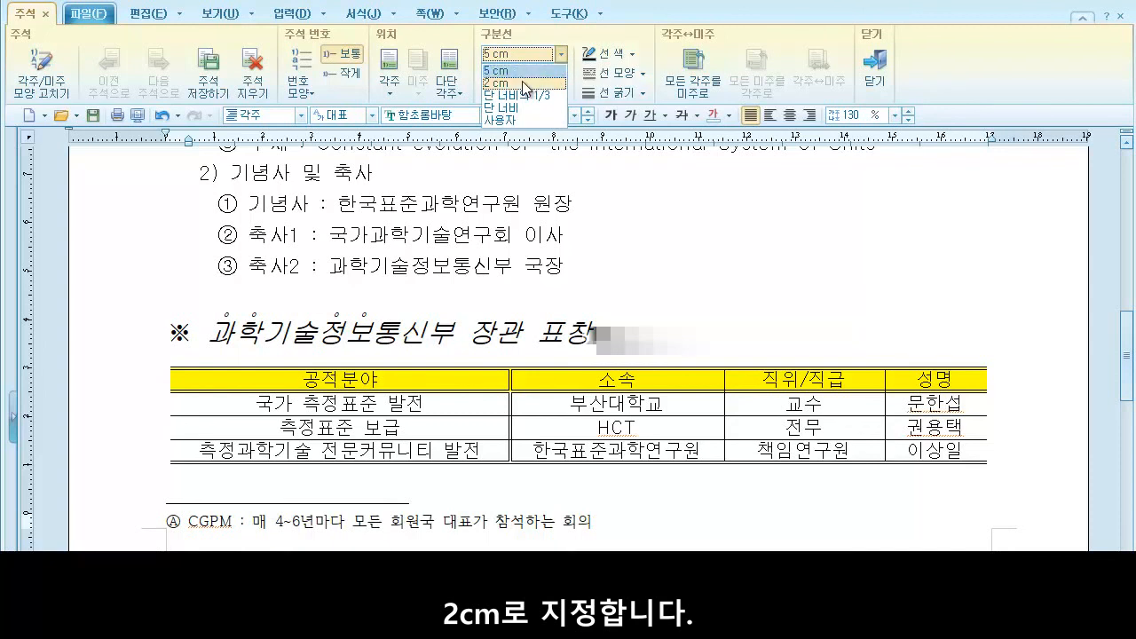
pyautogui.click(524, 83)
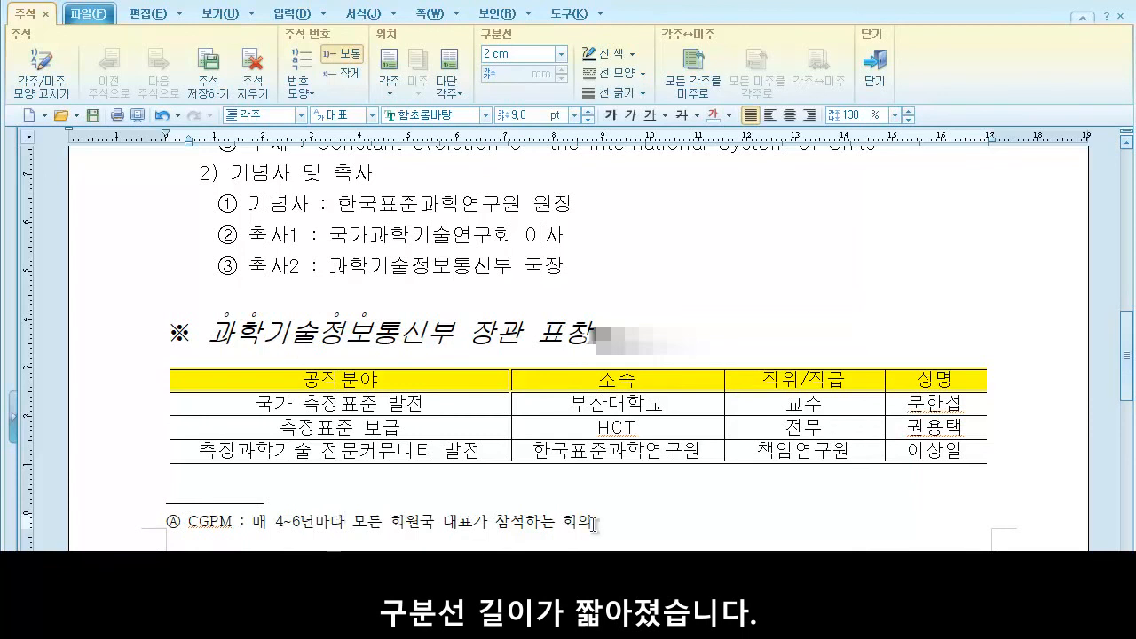
# Step: Check the character width (장평) and letter spacing (자간) of the whole footnote text, and close footnote editing
pyautogui.moveTo(594, 522); pyautogui.dragTo(146, 531)
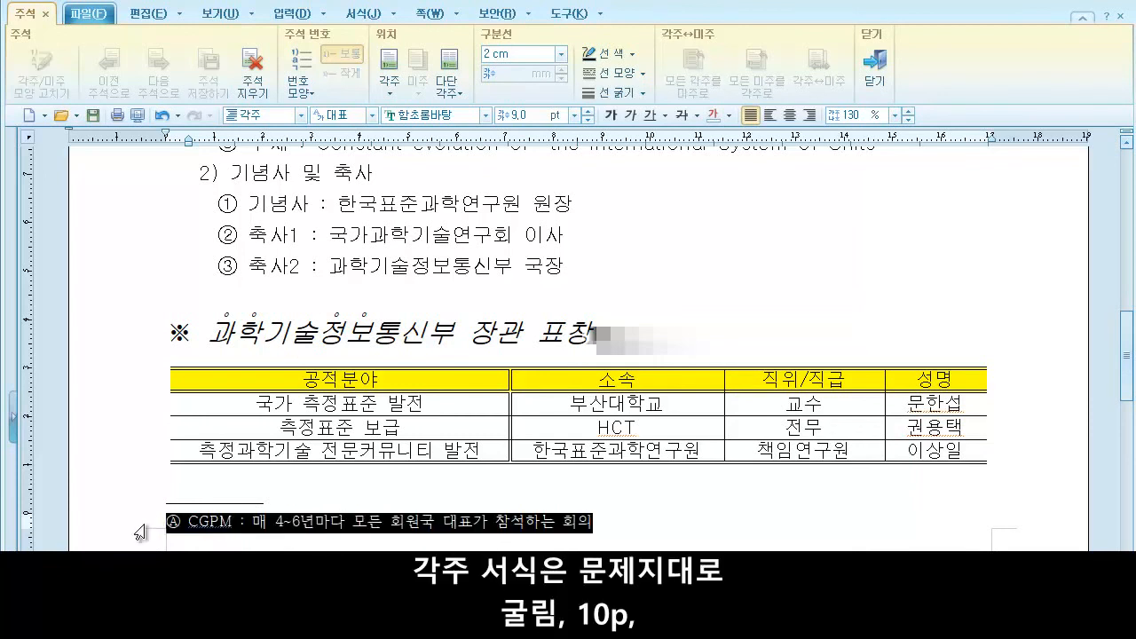
pyautogui.click(618, 529)
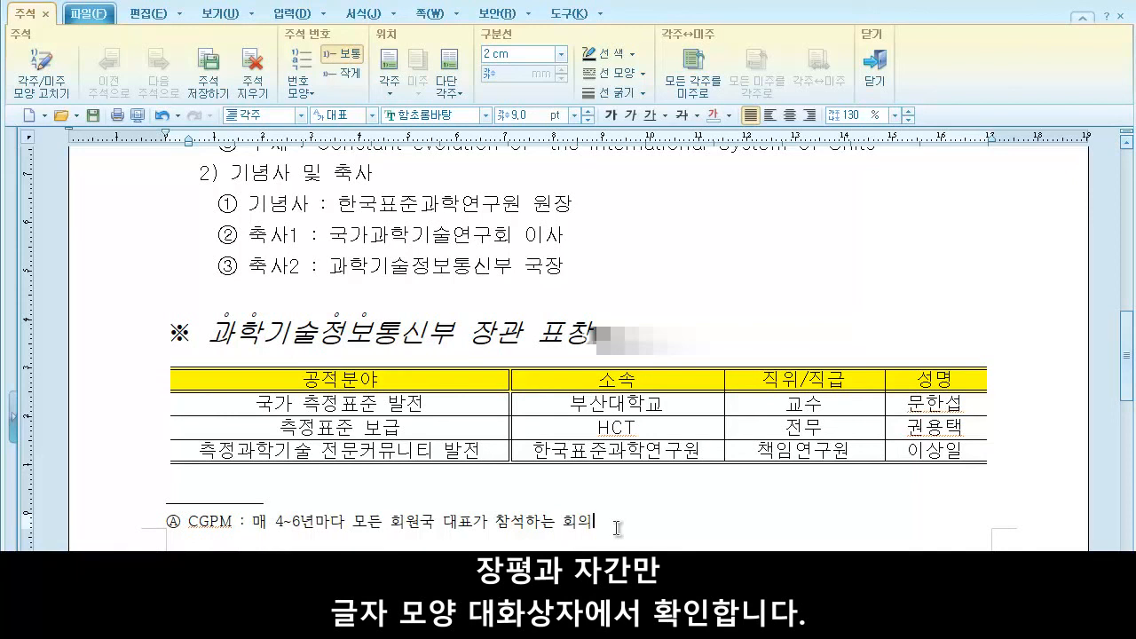
pyautogui.moveTo(617, 528); pyautogui.dragTo(171, 533)
pyautogui.rightClick(213, 527)
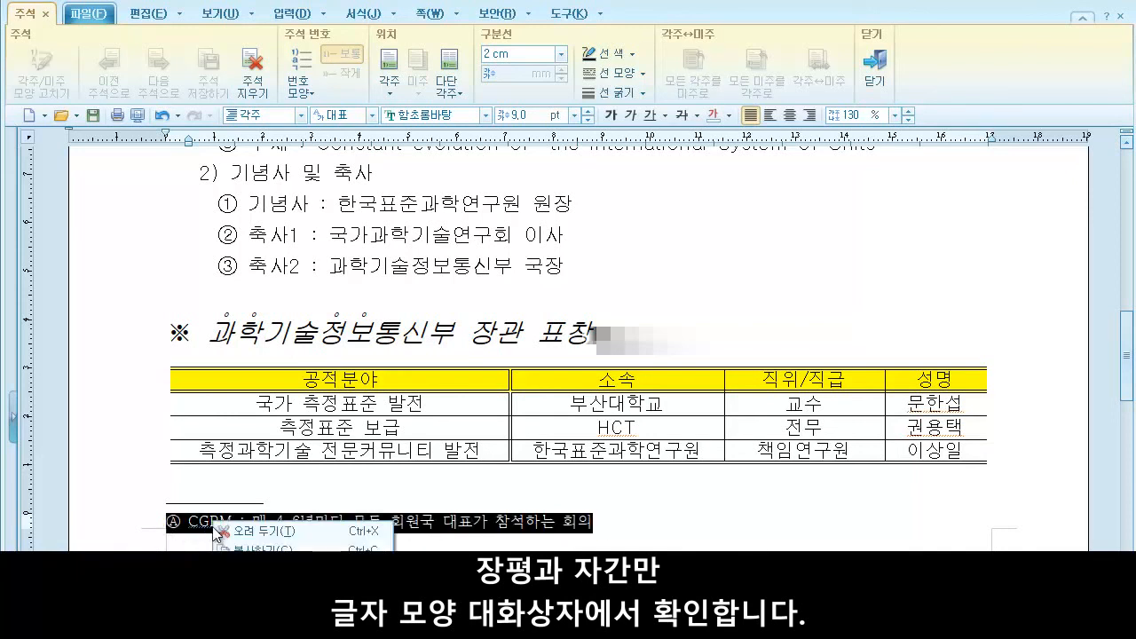
pyautogui.click(238, 531)
pyautogui.moveTo(437, 186); pyautogui.dragTo(421, 162)
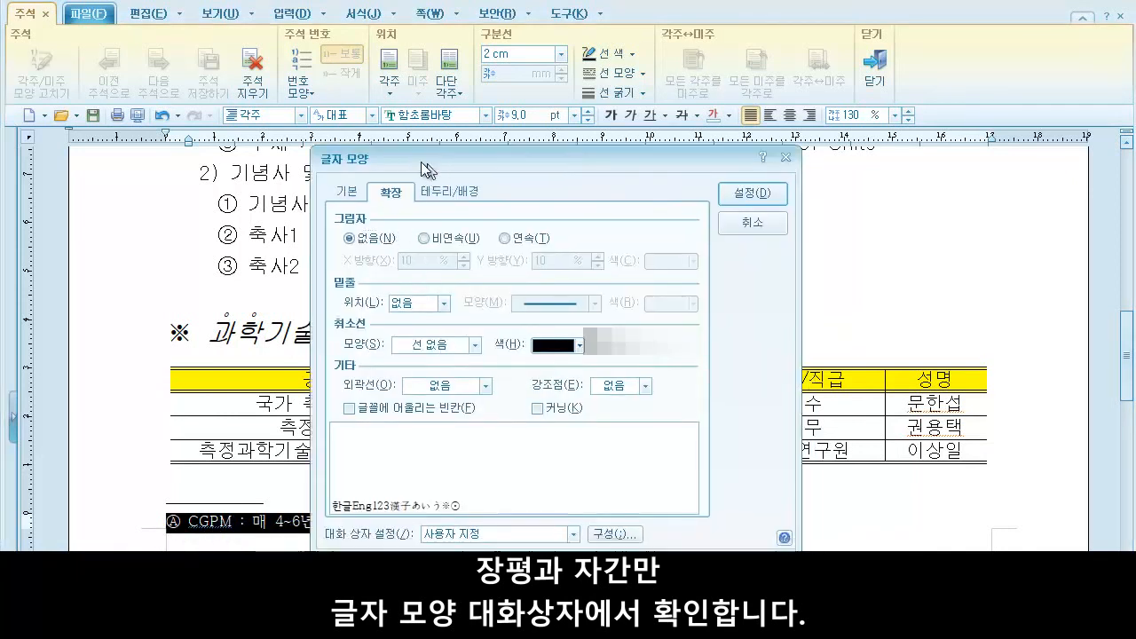
pyautogui.click(344, 189)
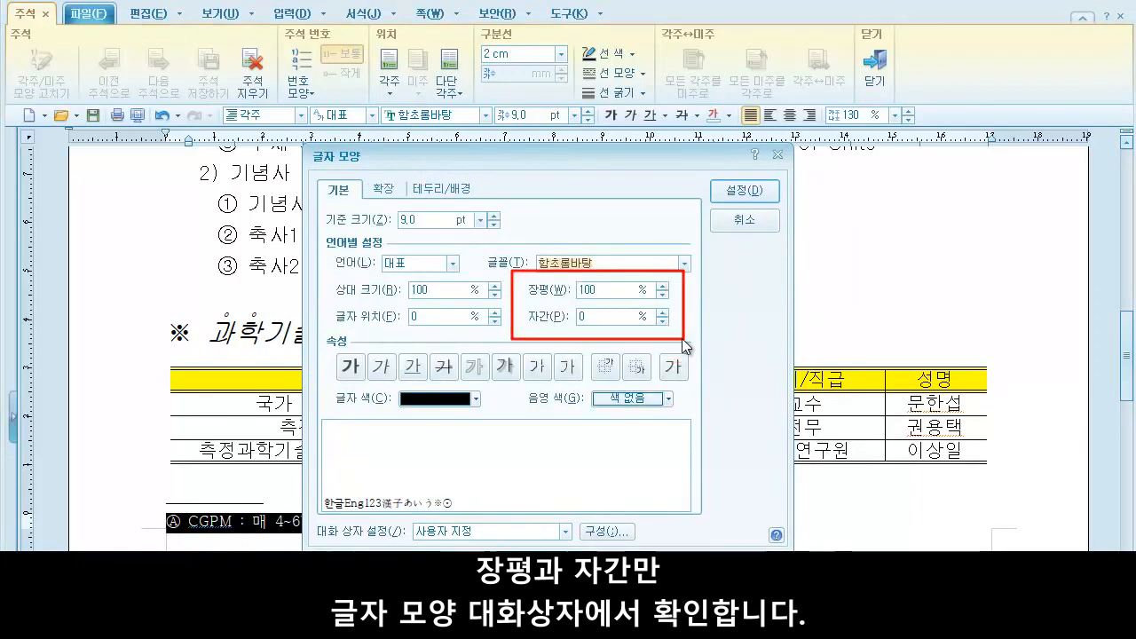
pyautogui.click(755, 225)
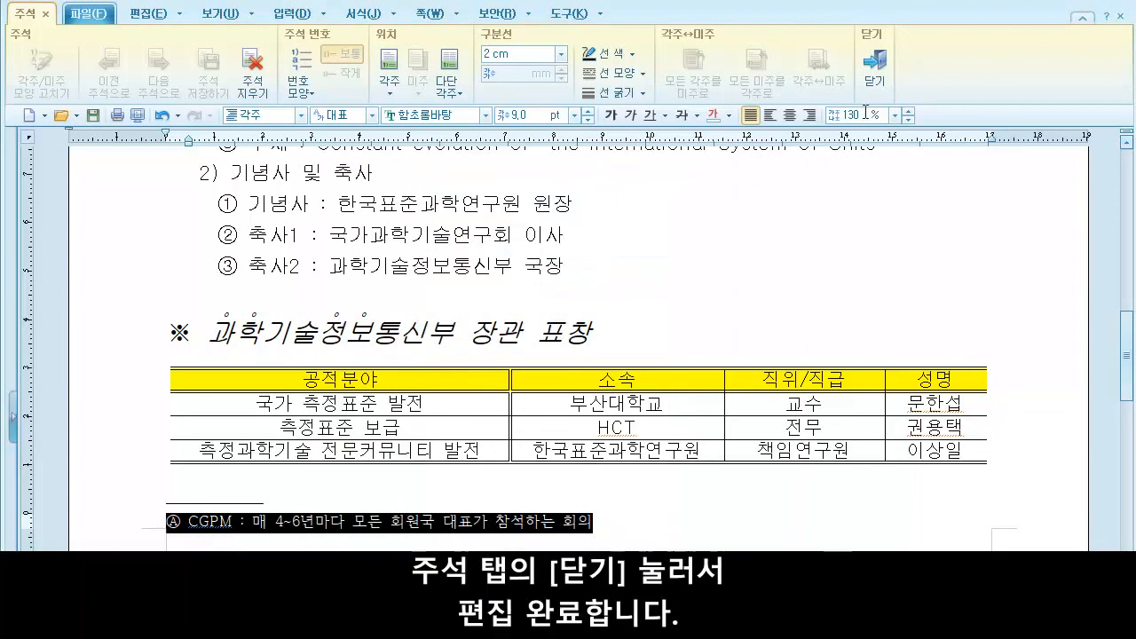
pyautogui.click(875, 68)
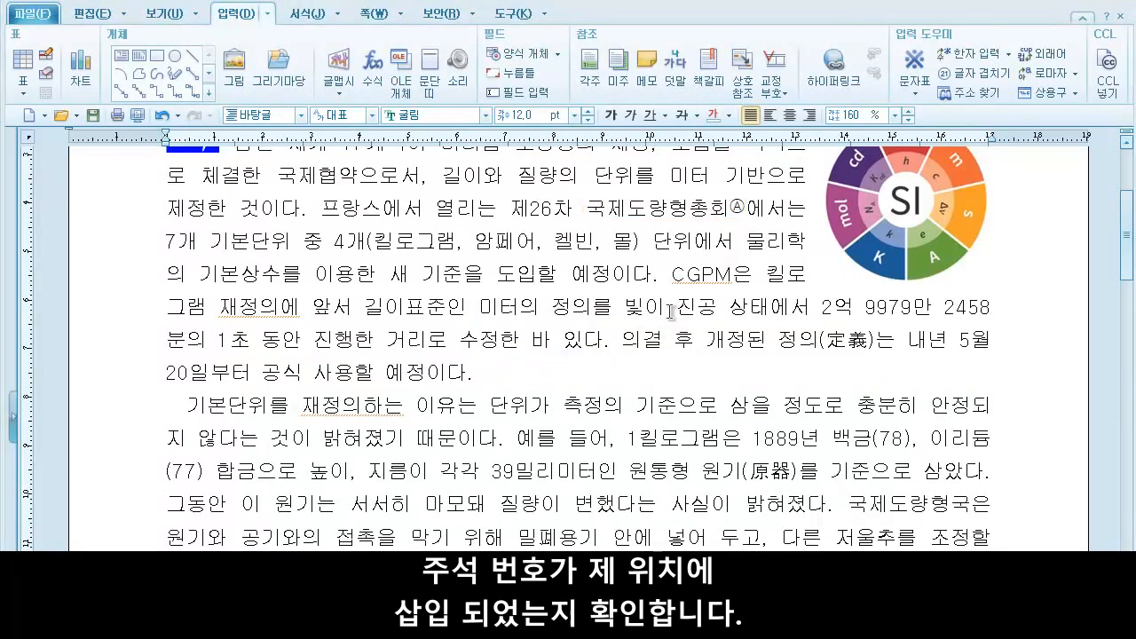
# Step: Insert page numbers at the bottom centre of the page in the I,II,III format, without surrounding dashes
pyautogui.scroll(-3, 672, 311)
pyautogui.scroll(-15, 672, 309)
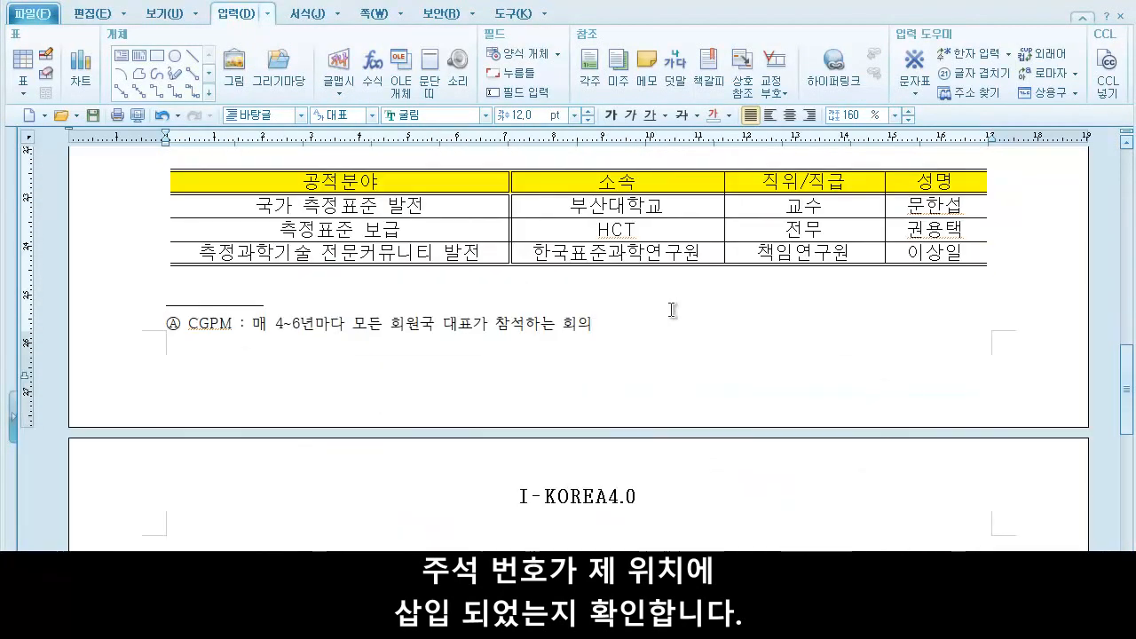
pyautogui.scroll(2, 672, 309)
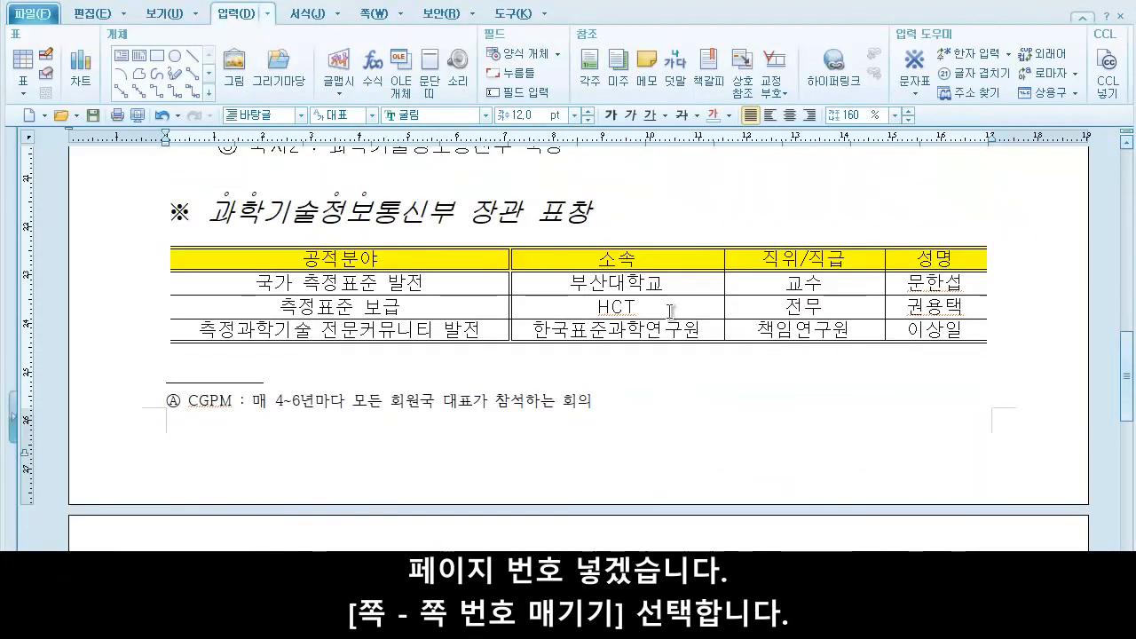
pyautogui.scroll(2, 672, 310)
pyautogui.click(396, 11)
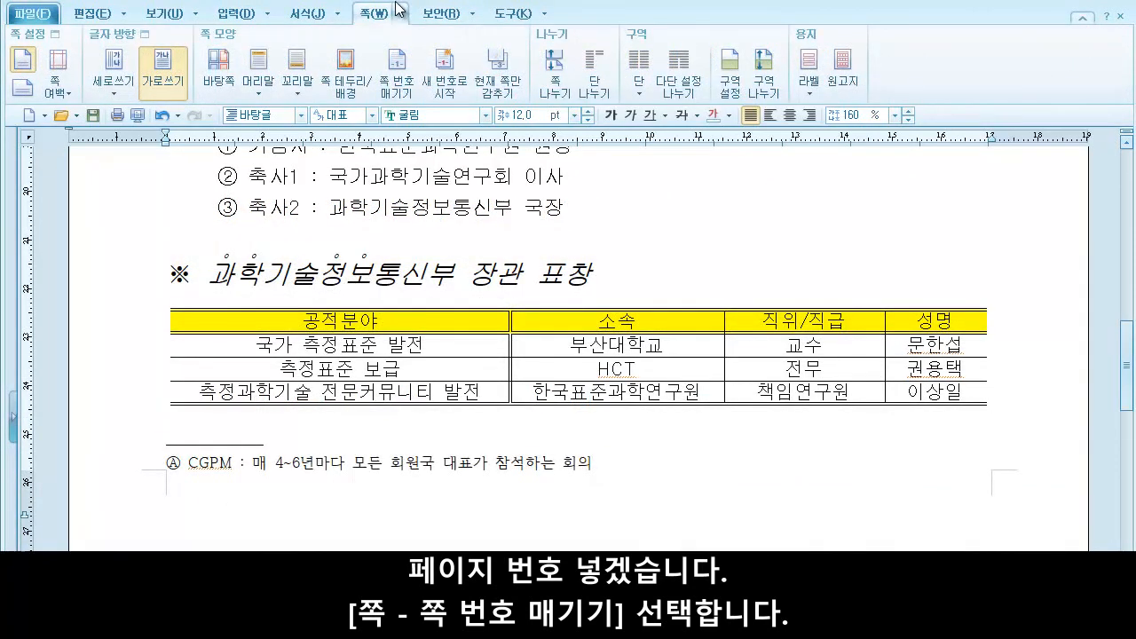
pyautogui.click(397, 87)
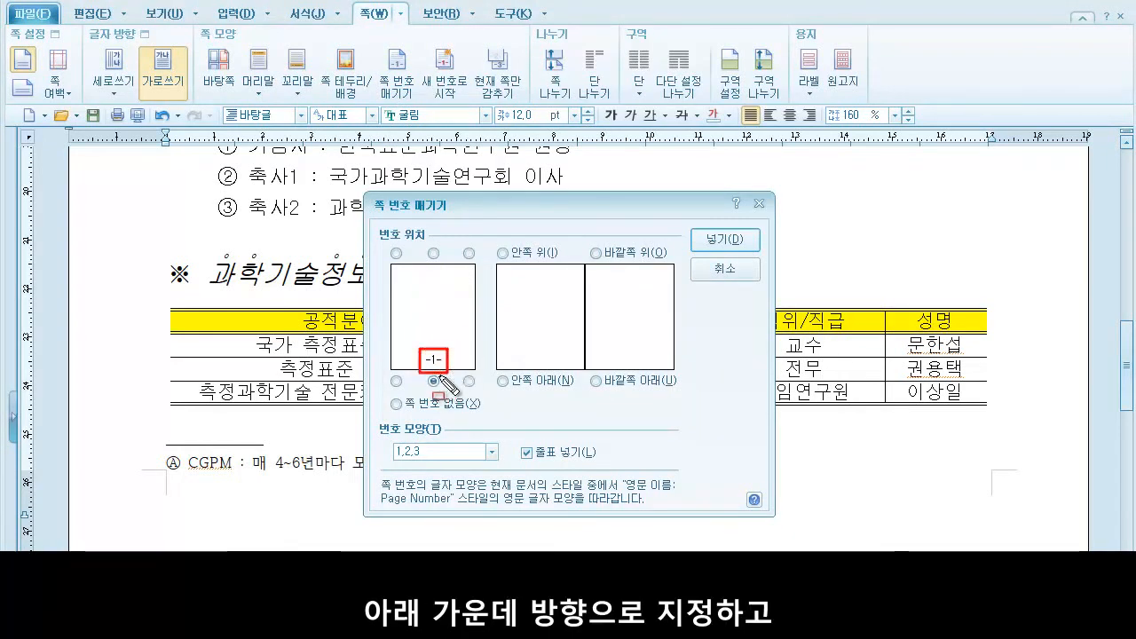
pyautogui.click(493, 452)
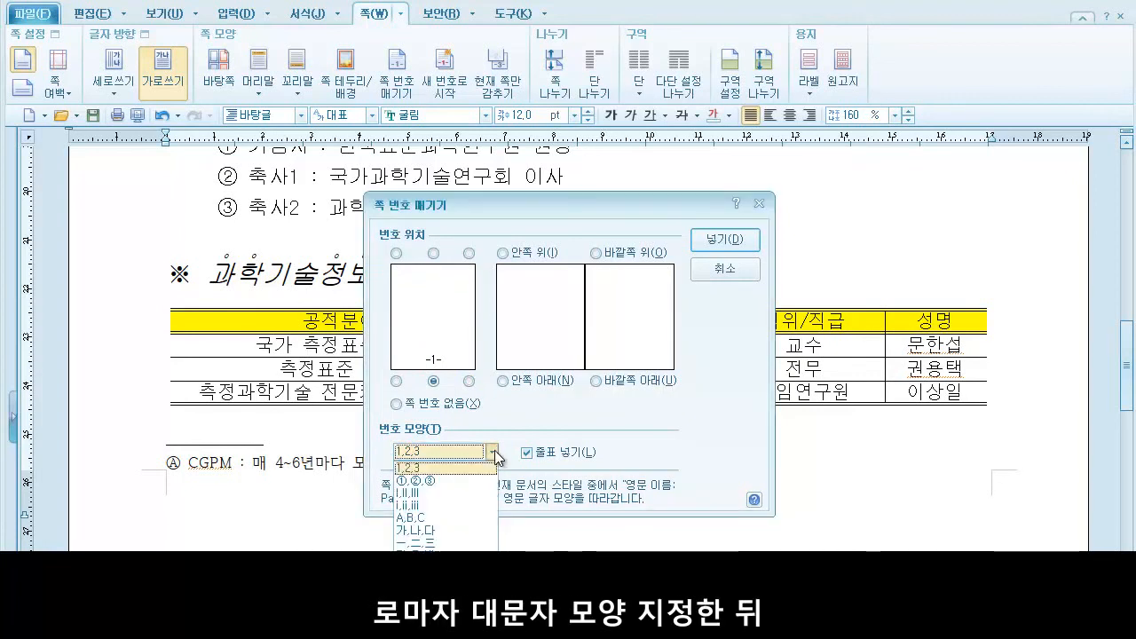
pyautogui.click(459, 493)
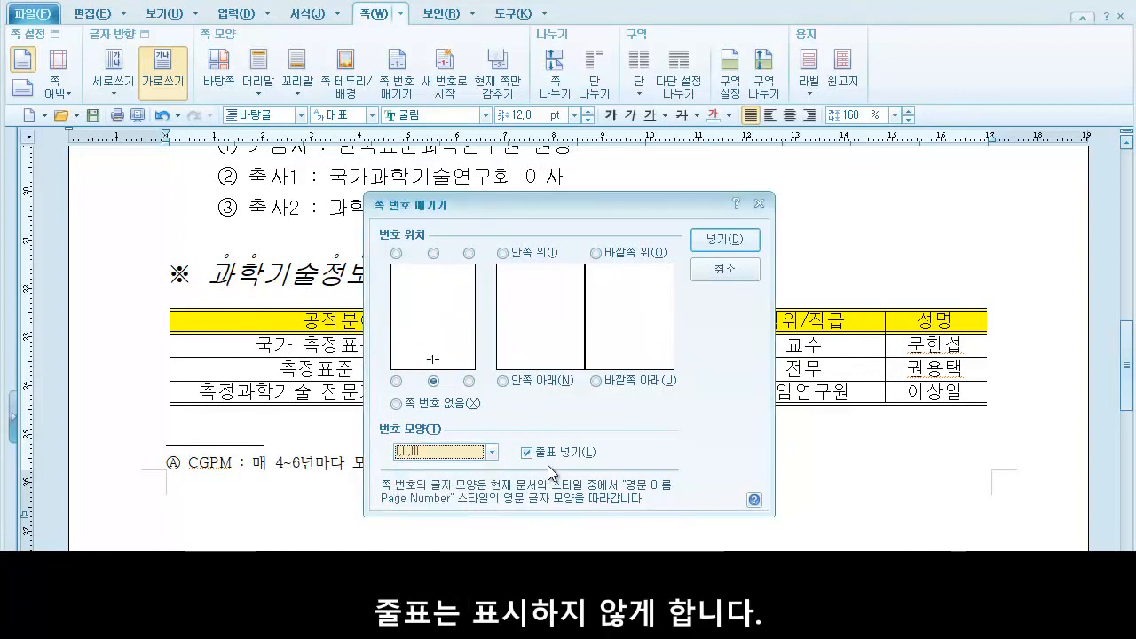
pyautogui.click(527, 453)
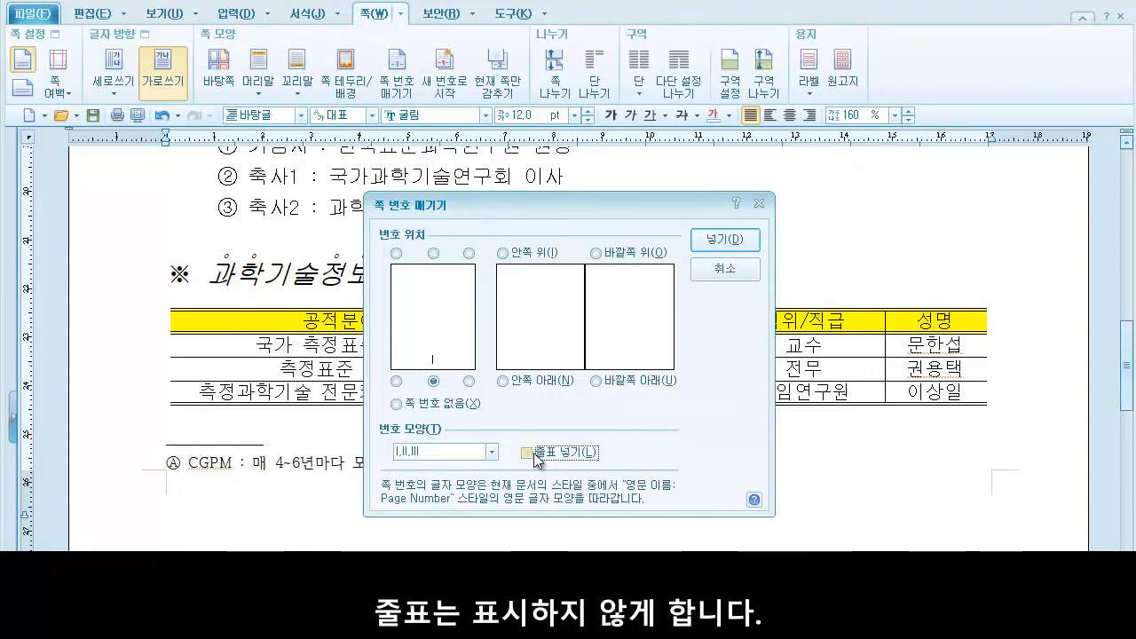
pyautogui.click(726, 251)
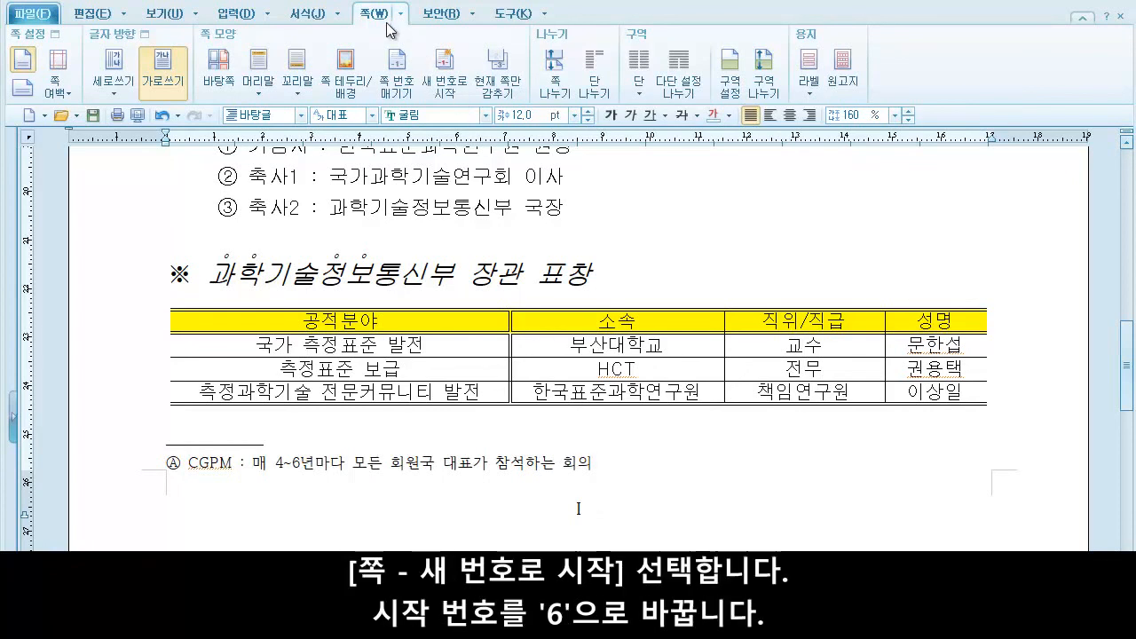
# Step: Restart the page numbering with 6 as the start number
pyautogui.click(453, 76)
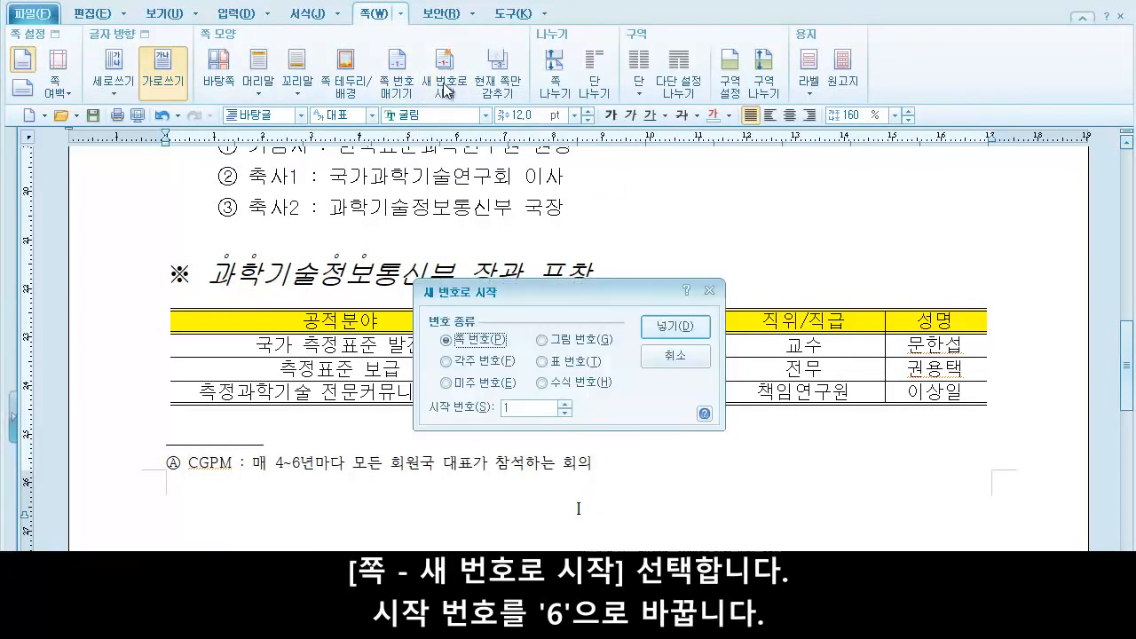
pyautogui.click(522, 402)
pyautogui.press('BackSpace')
pyautogui.write('6')
pyautogui.click(679, 330)
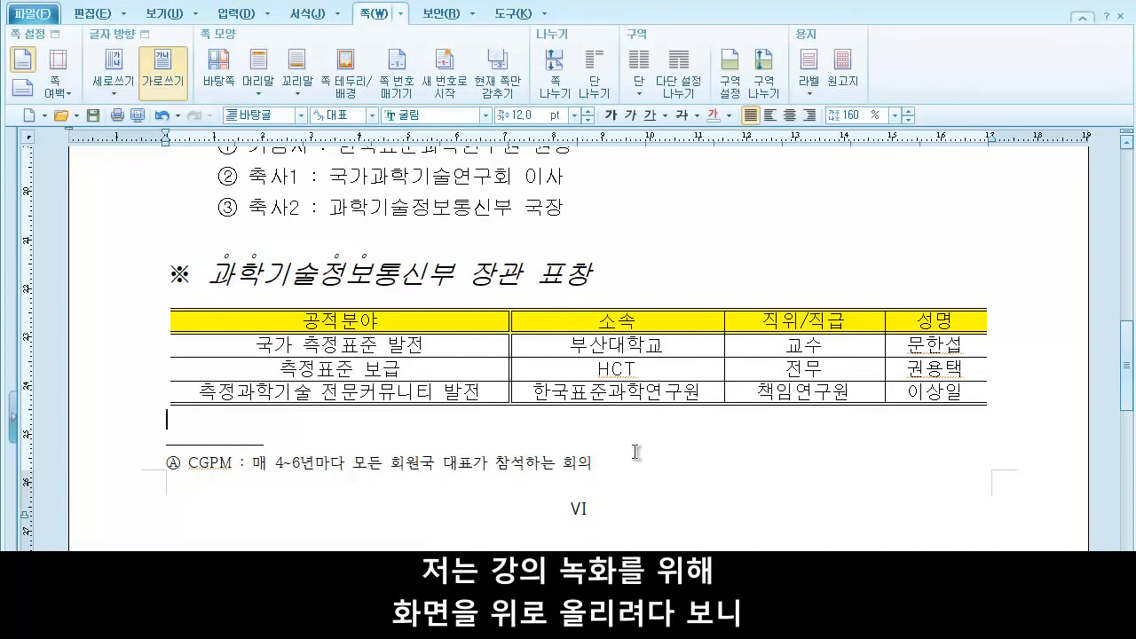
# Step: Delete the empty second page so that only the first page remains
pyautogui.scroll(-5, 634, 453)
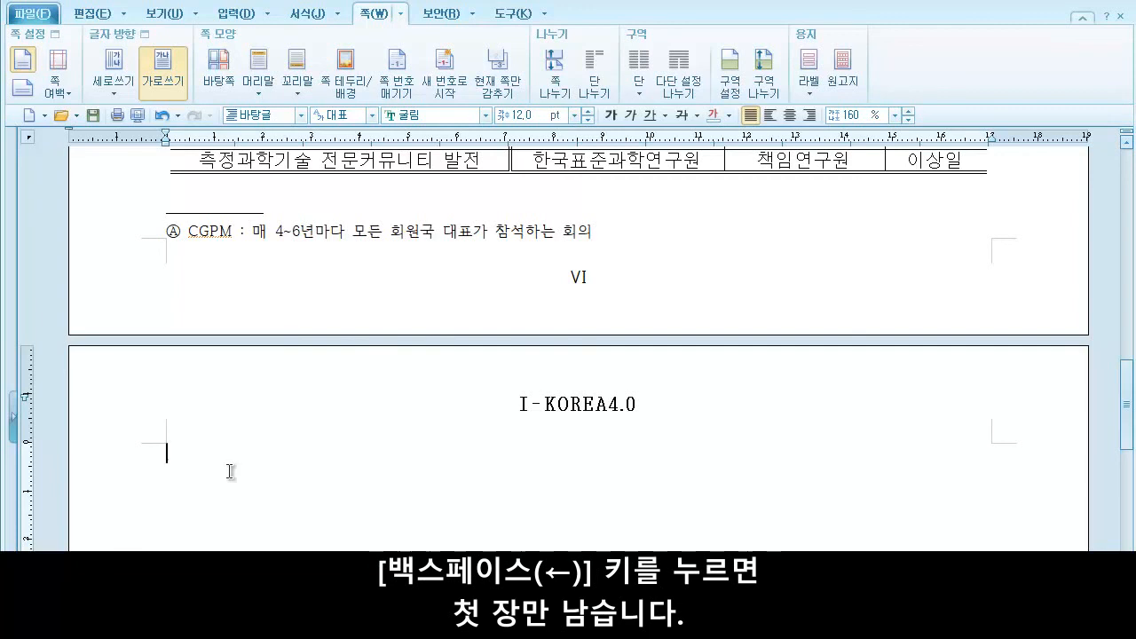
pyautogui.press('BackSpace')
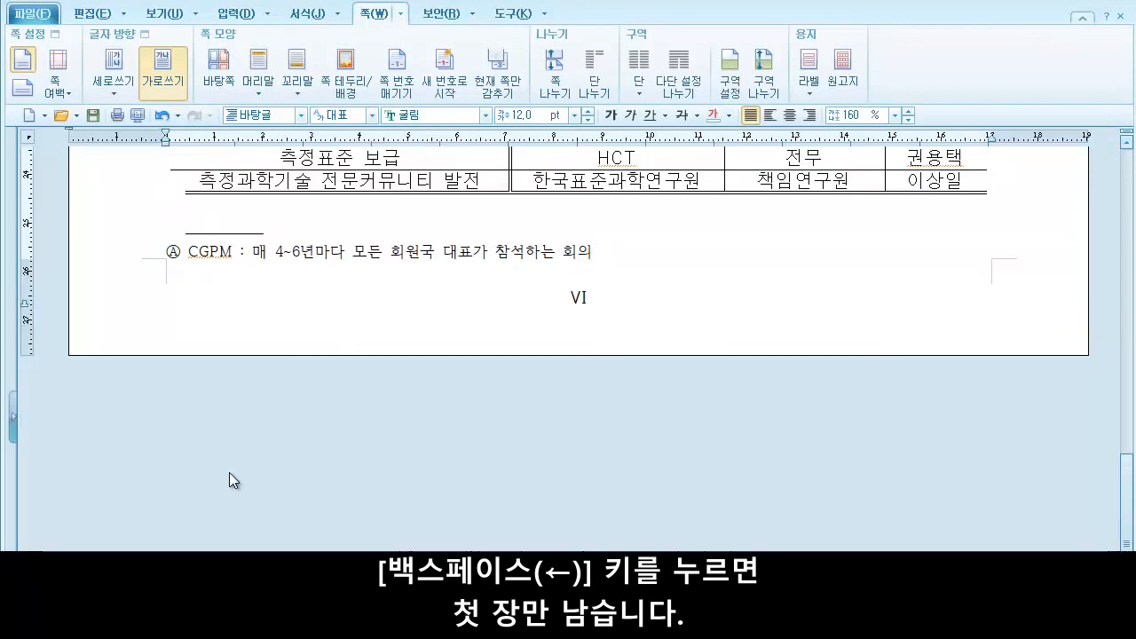
# Step: Check the content and layout of the whole page in the print preview, and return to editing
pyautogui.scroll(3, 229, 474)
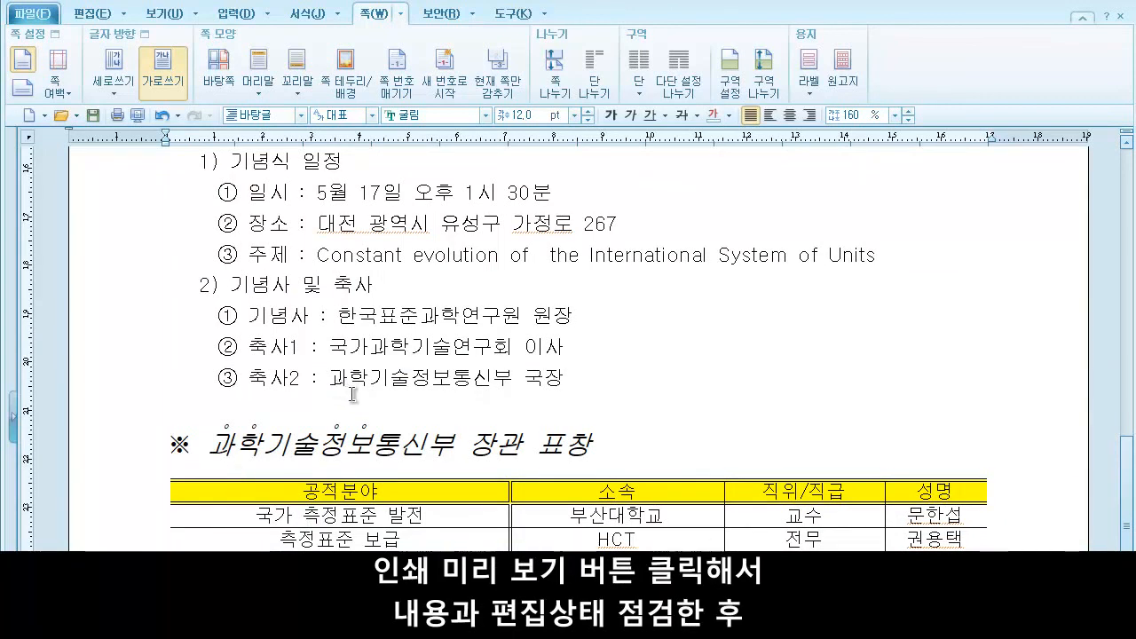
pyautogui.click(136, 116)
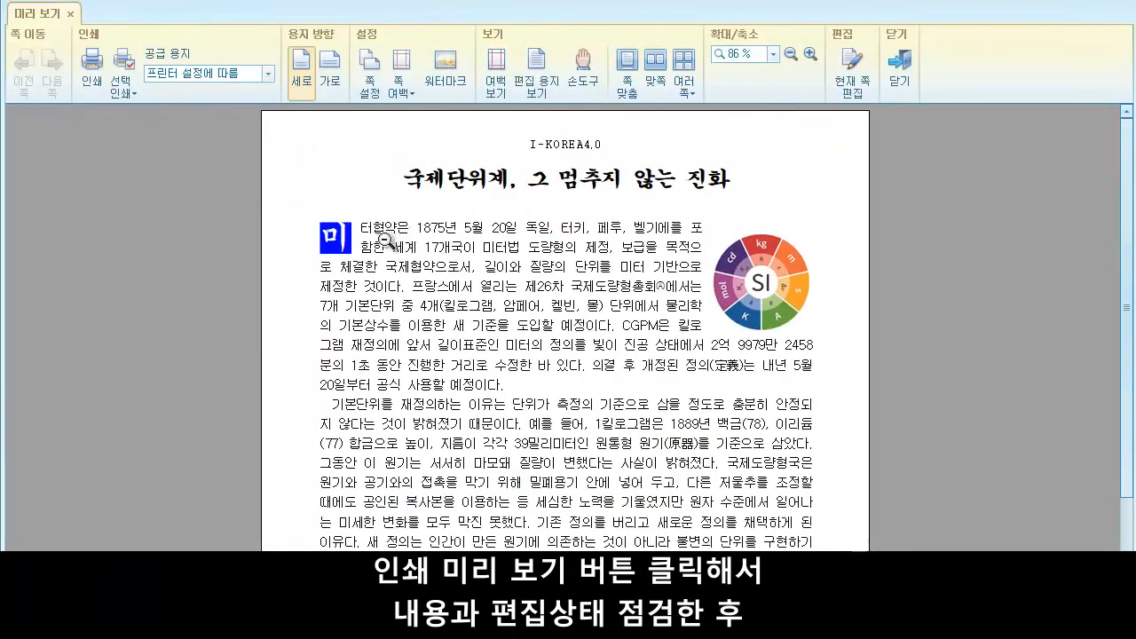
pyautogui.scroll(-2, 487, 311)
pyautogui.scroll(-3, 487, 311)
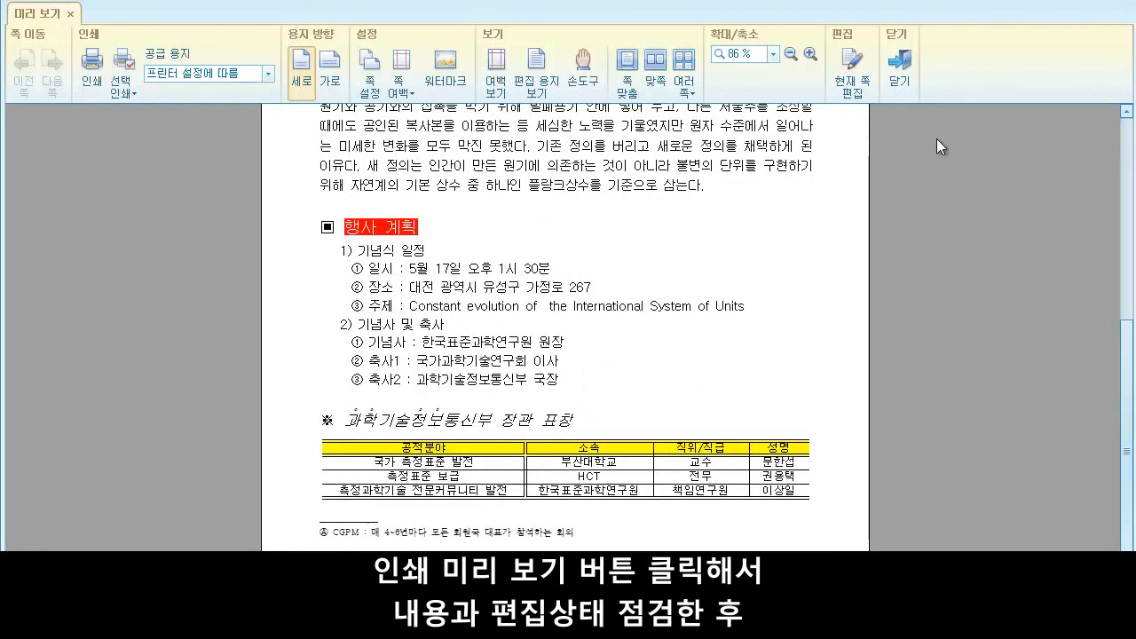
pyautogui.click(900, 69)
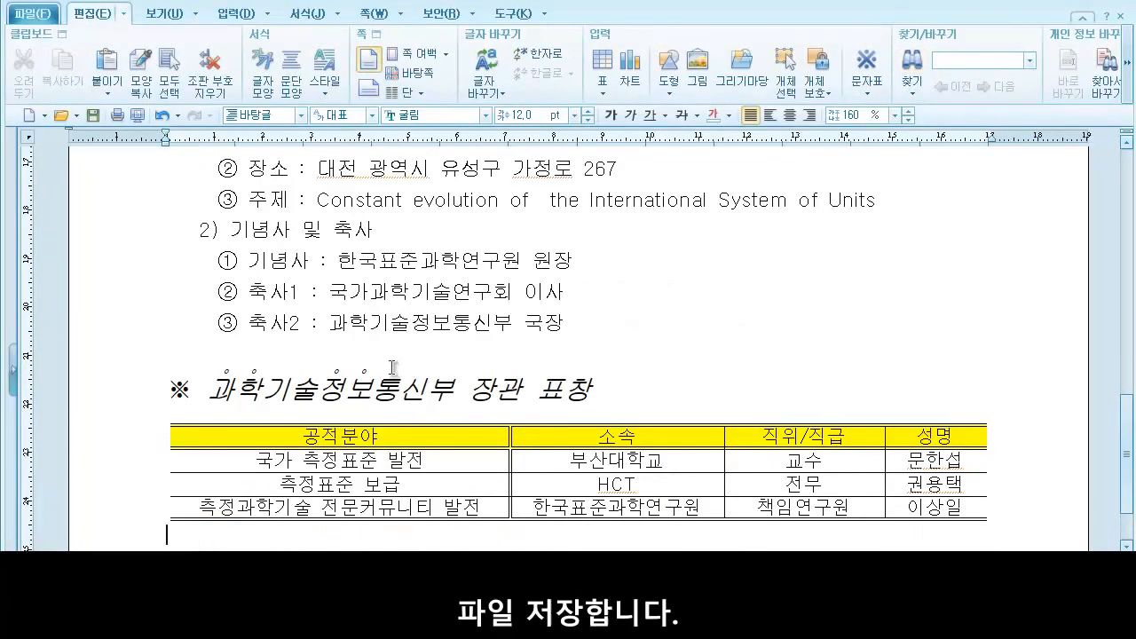
# Step: Save the document under a new name on the desktop as an .hwp file, named with the registration number, an underscore and the candidate's name
pyautogui.click(31, 15)
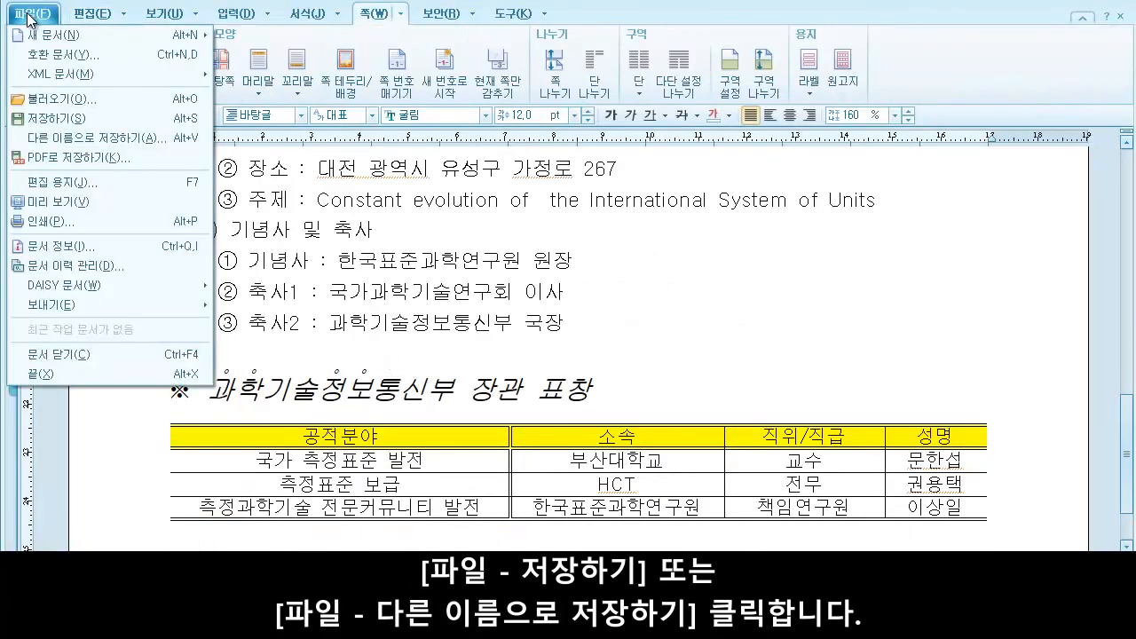
pyautogui.click(120, 138)
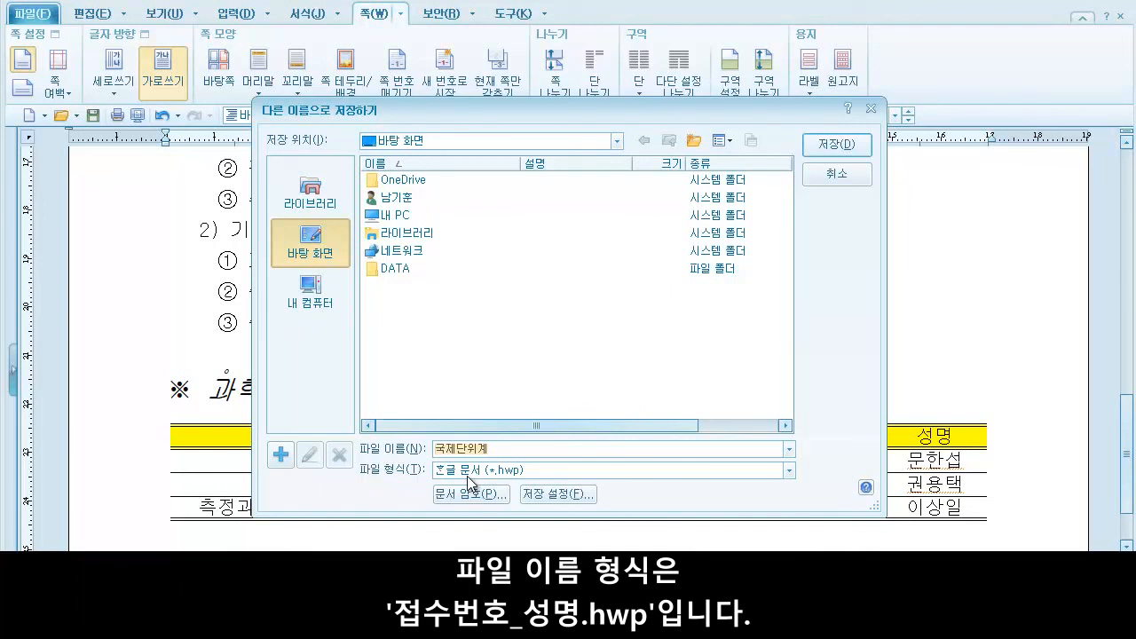
pyautogui.write('ICT000001_홍길동')
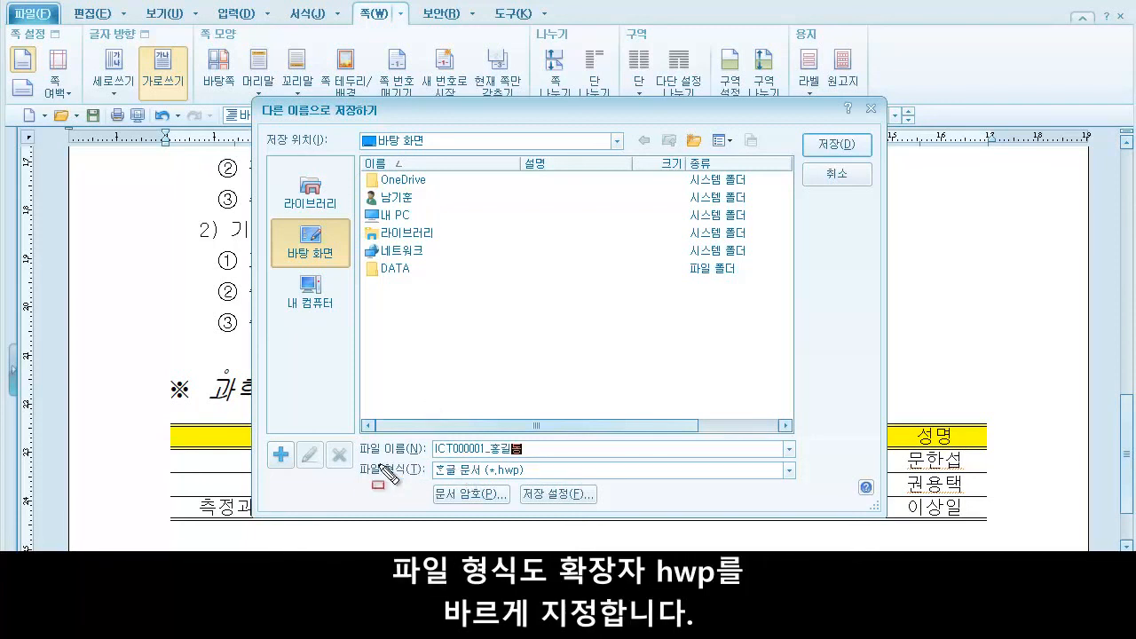
pyautogui.moveTo(352, 458)
pyautogui.mouseDown()
pyautogui.moveTo(456, 482)
pyautogui.moveTo(535, 482)
pyautogui.mouseUp()
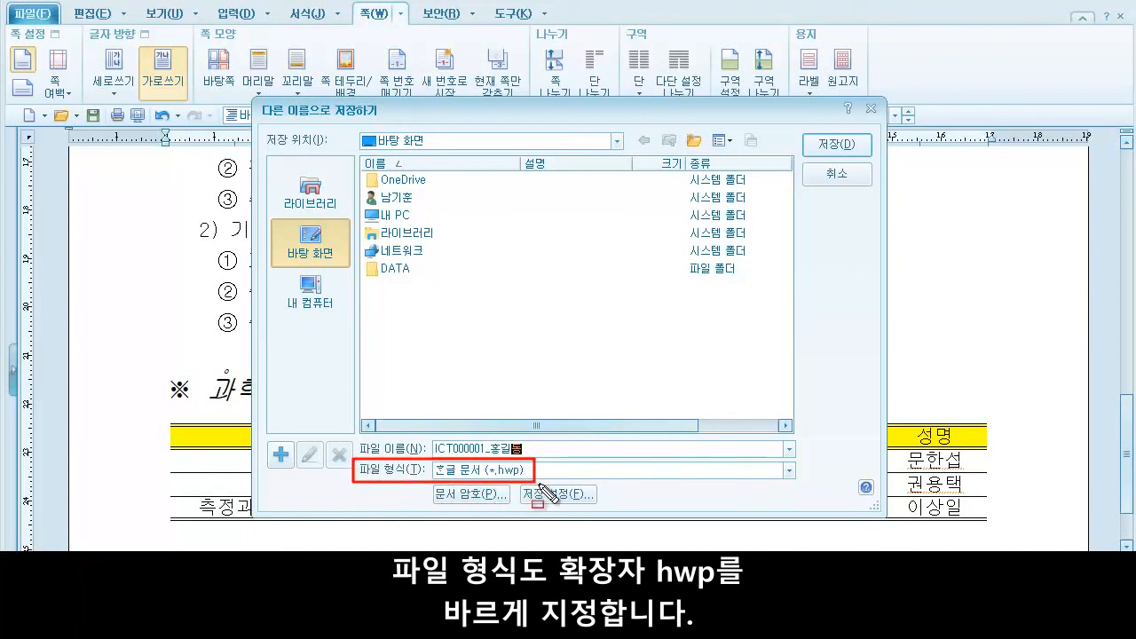
pyautogui.press('Escape')
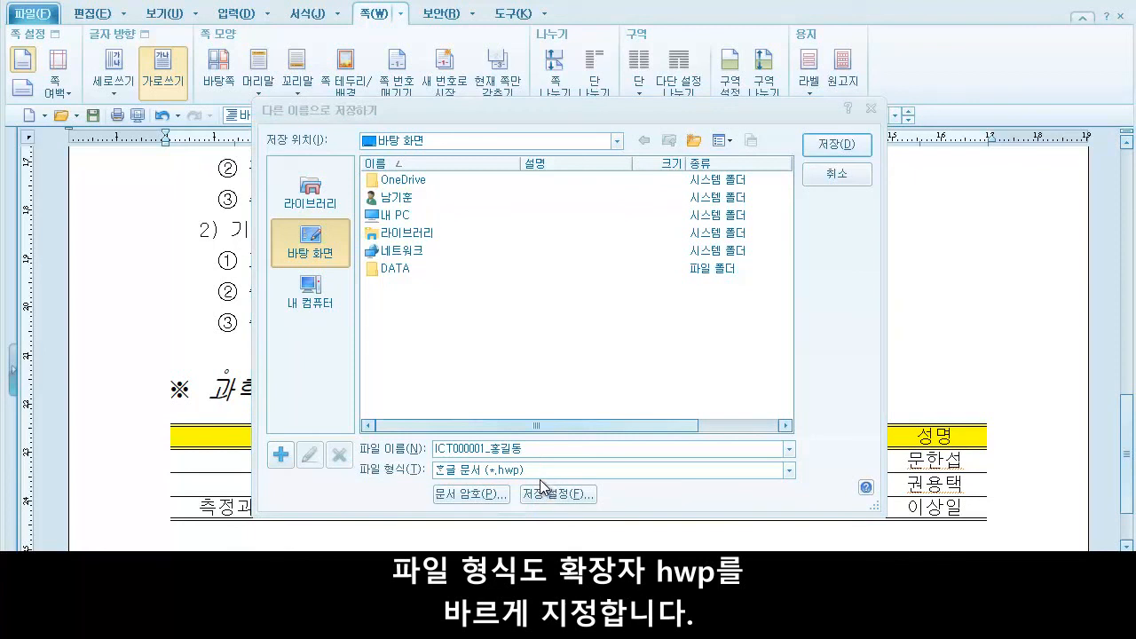
pyautogui.click(837, 146)
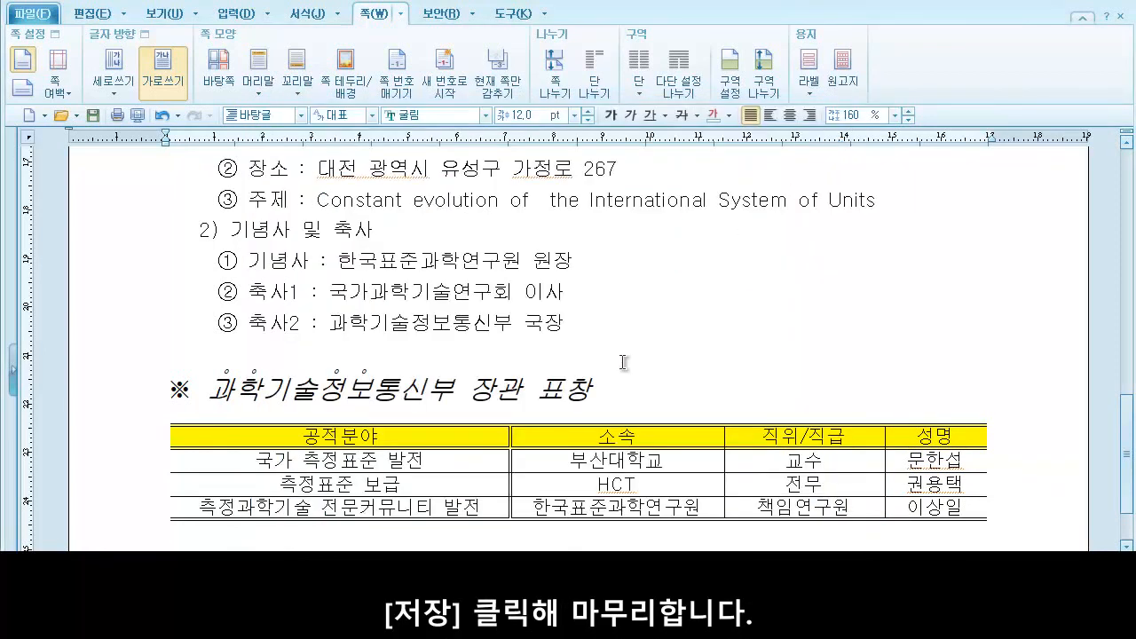